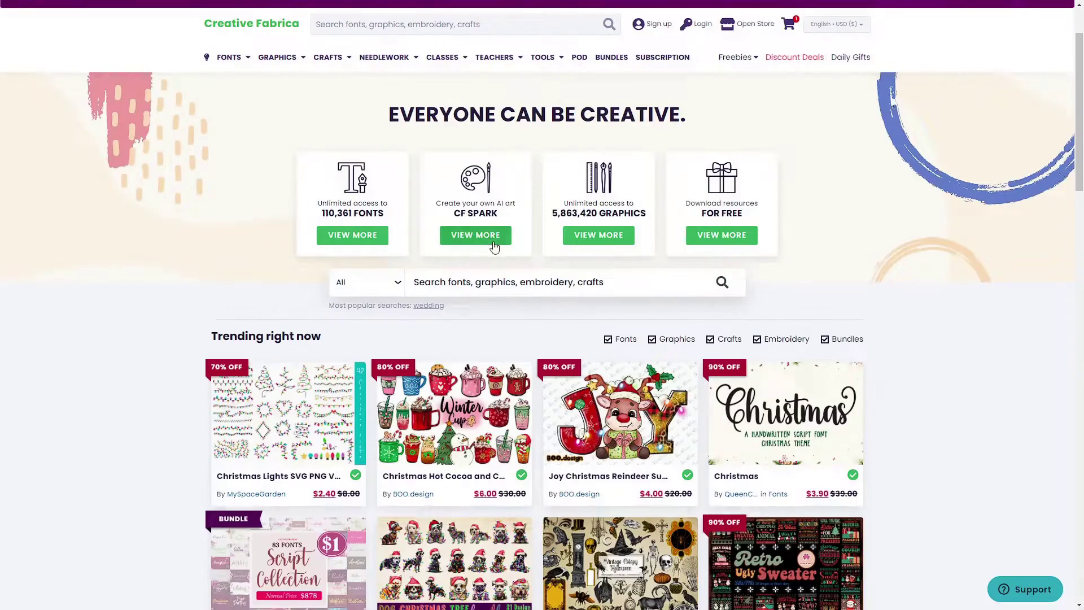
- Open CF Spark and preview the lantern cat and laughing cat images
click(493, 243)
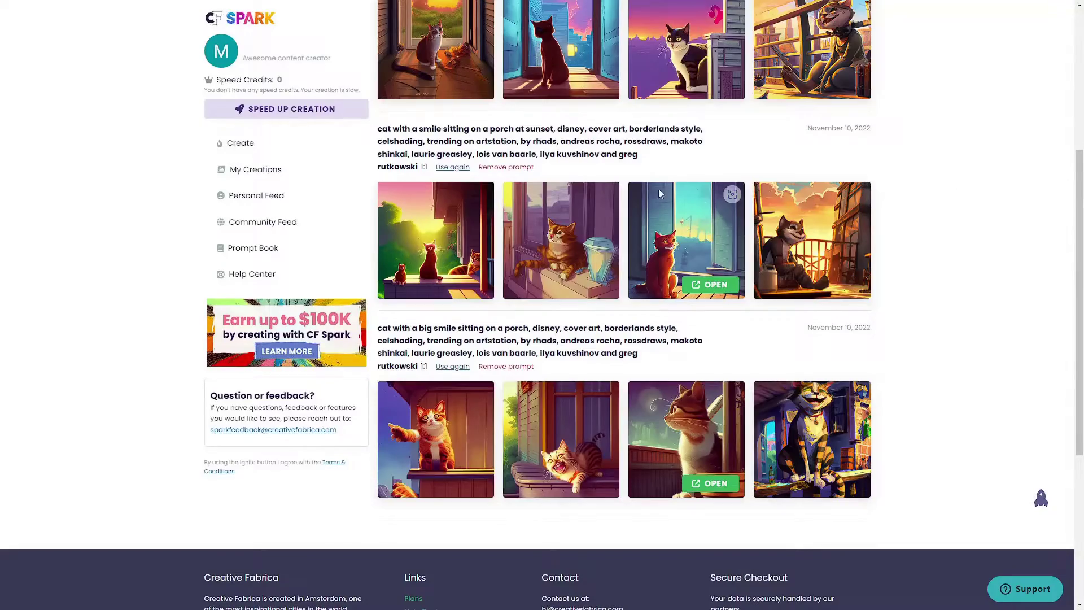
click(607, 194)
click(654, 168)
click(608, 395)
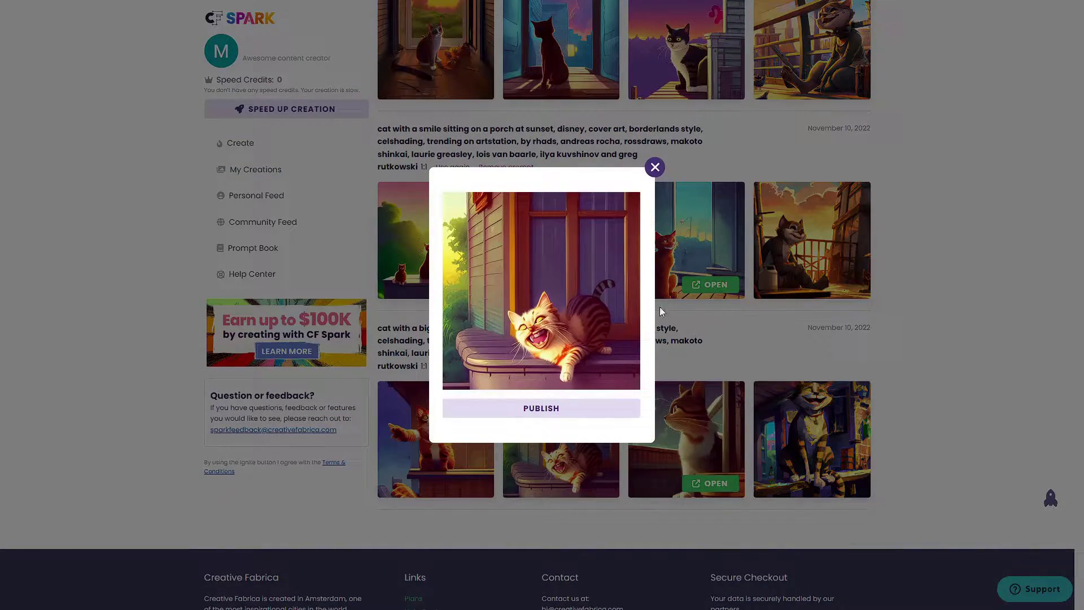
click(658, 169)
- From the Smiling Cat on a Porch page, generate images for 'cat with a smile sitting on a porch at sunset, disney cover art, borderlands style'
click(711, 484)
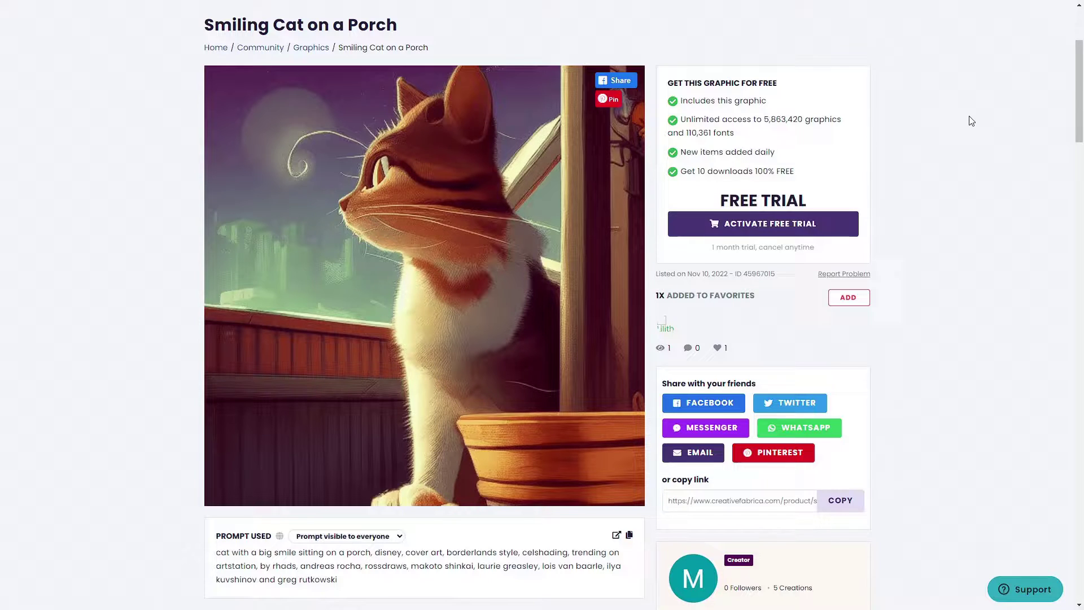
text(cat with a )
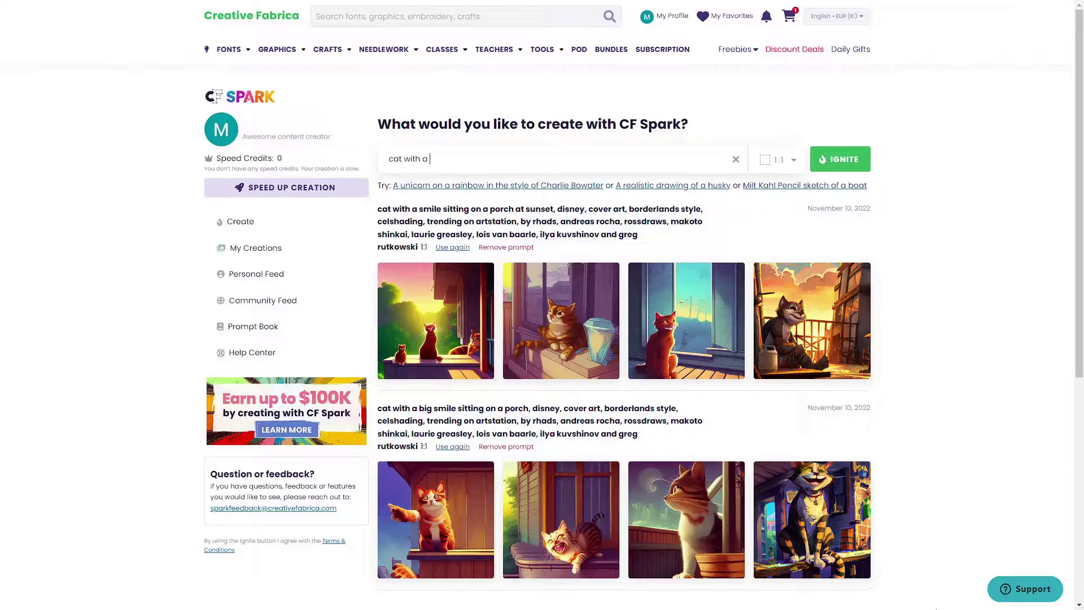
text(smile sitting on a porch at sunset, disney cover art, borderlands style, celsh)
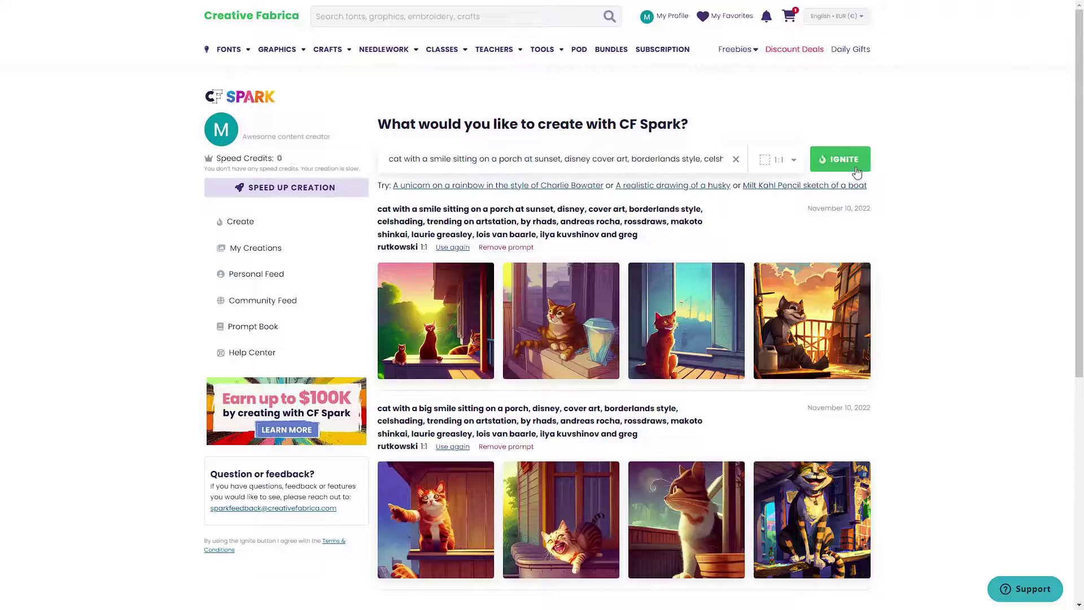
click(855, 167)
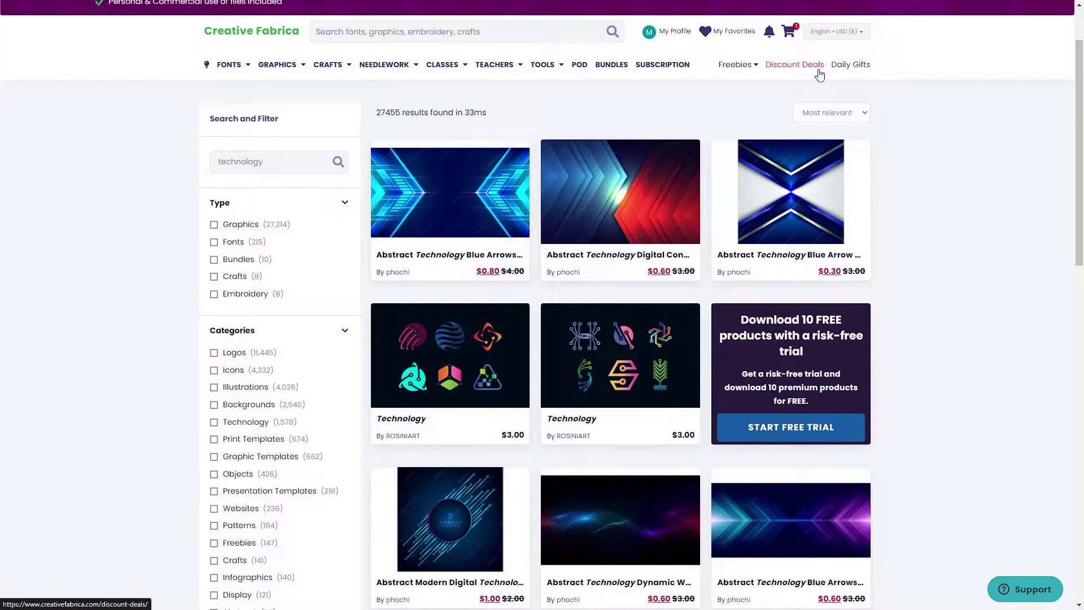
- Go to Discount Deals and scroll down through its product listings
click(795, 64)
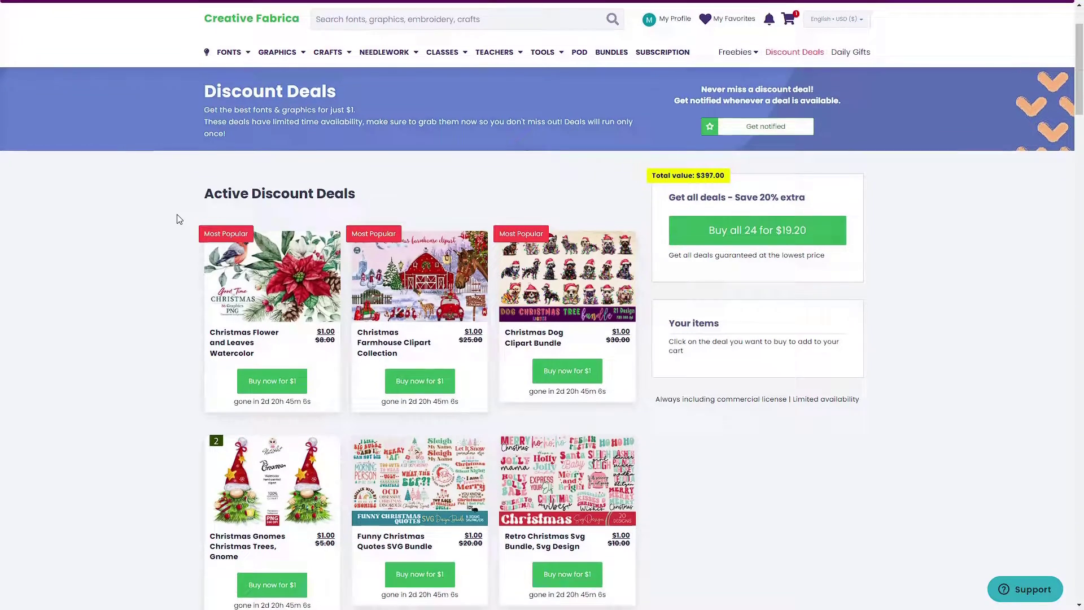
scroll(177, 219, down, 2)
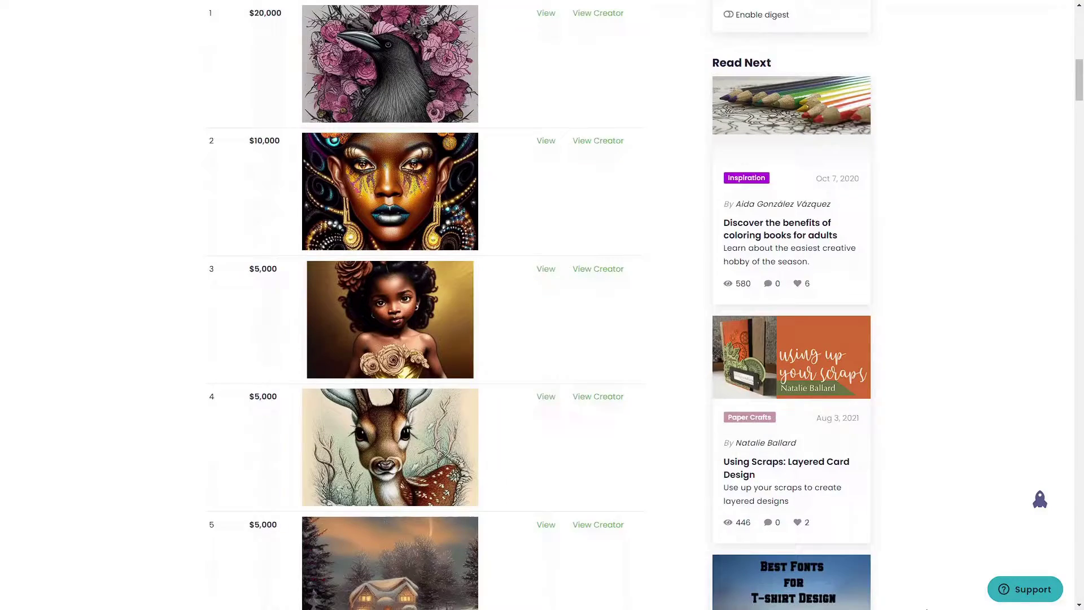
scroll(543, 305, down, 3)
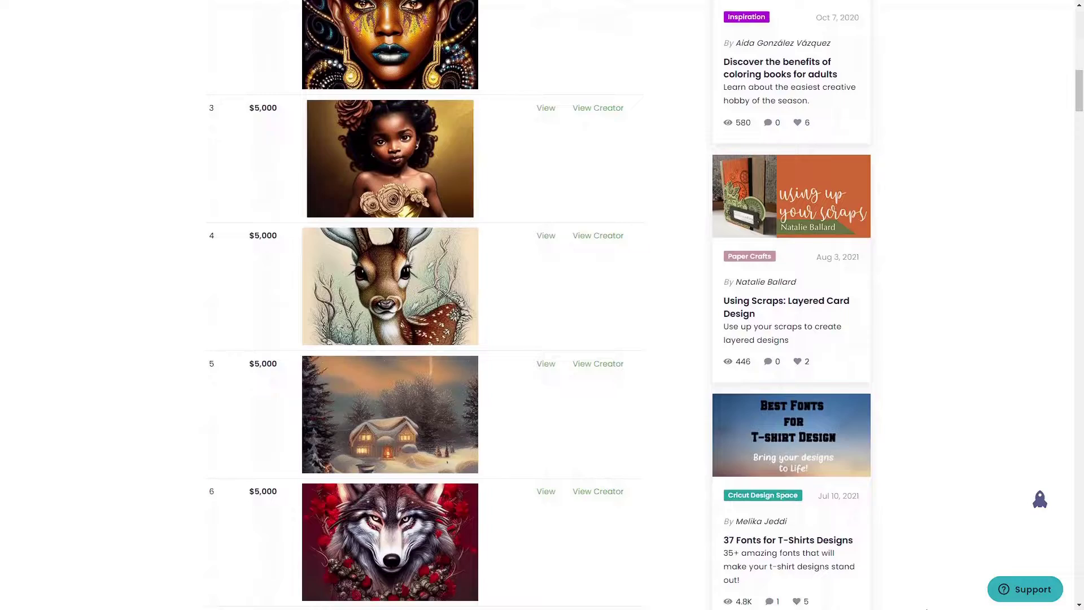
scroll(543, 305, down, 2)
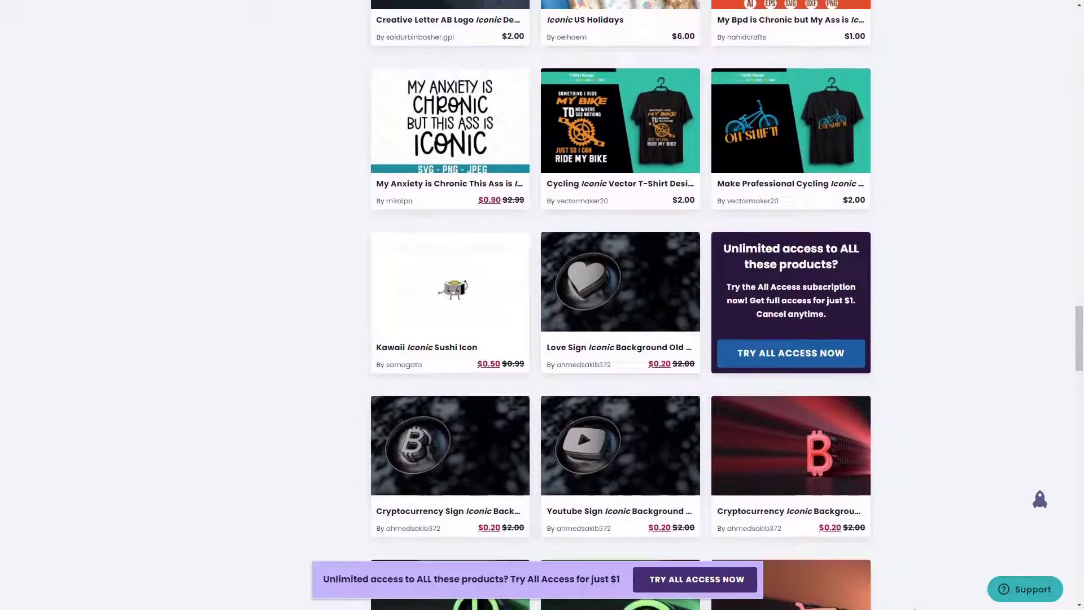
scroll(542, 305, down, 3)
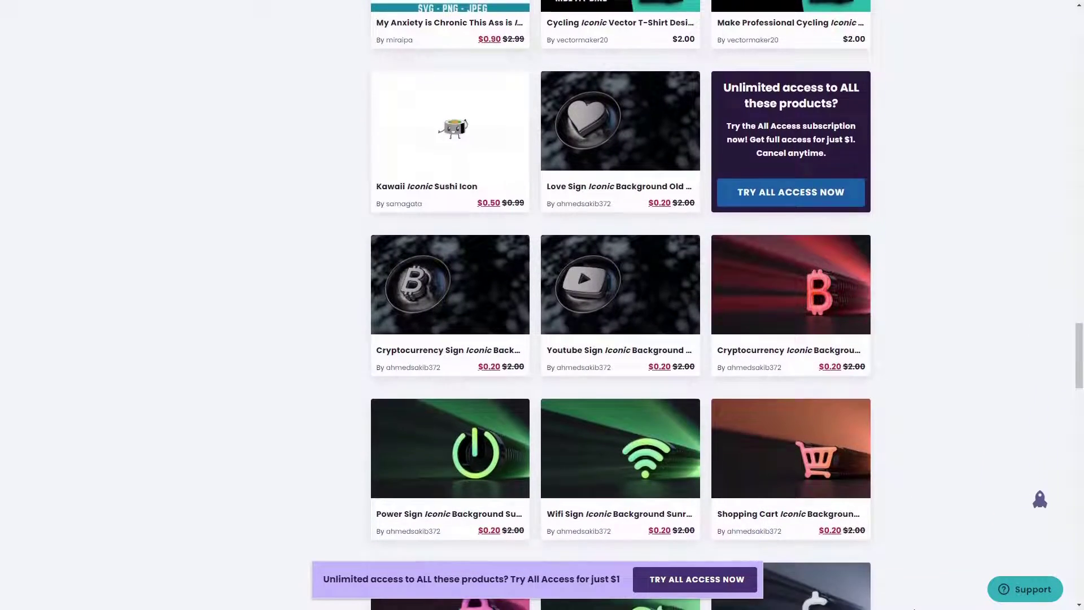
scroll(542, 305, down, 3)
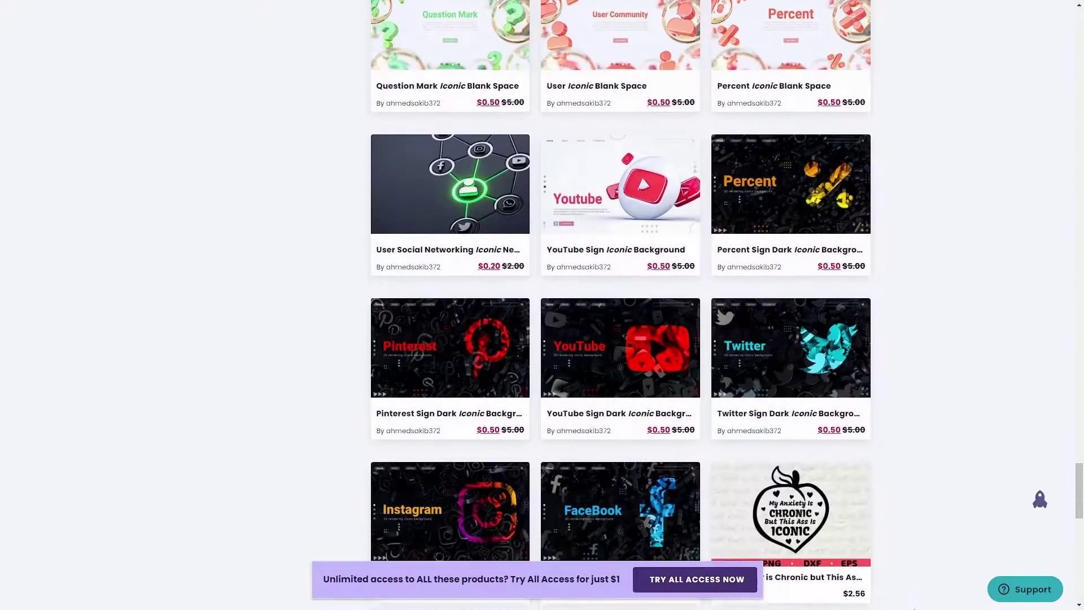
scroll(542, 305, down, 3)
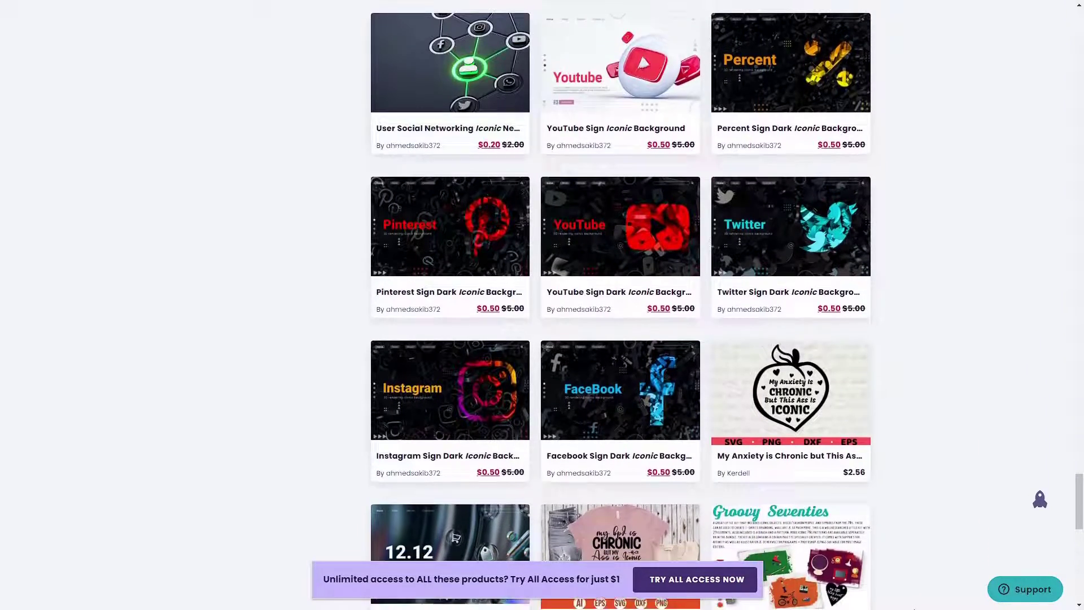
scroll(542, 305, down, 2)
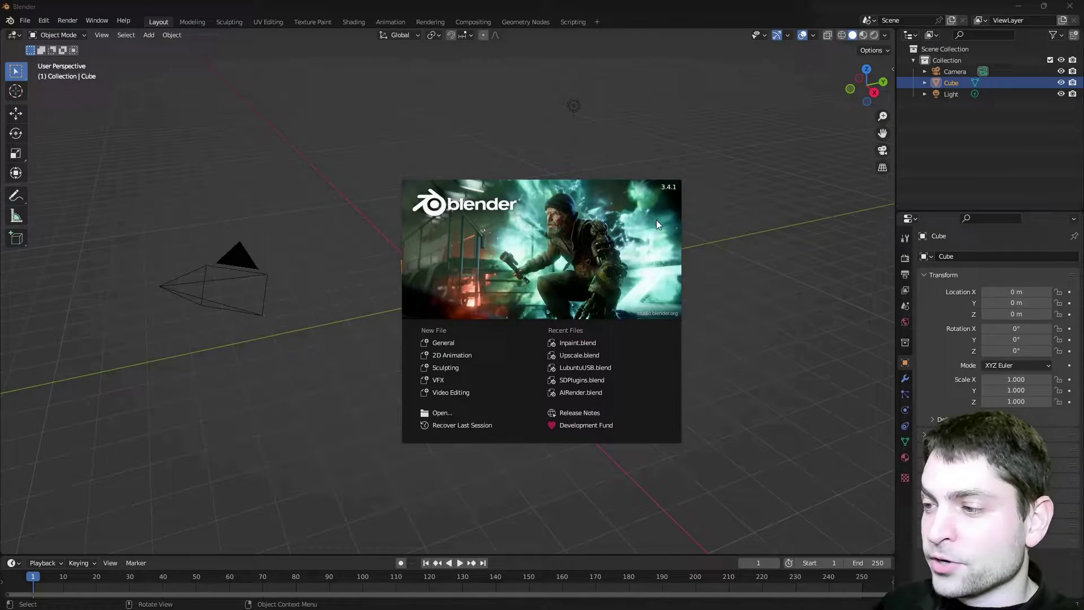
- Dismiss the splash screen, deselect the cube and open Preferences on the Add-ons list
click(722, 138)
click(397, 216)
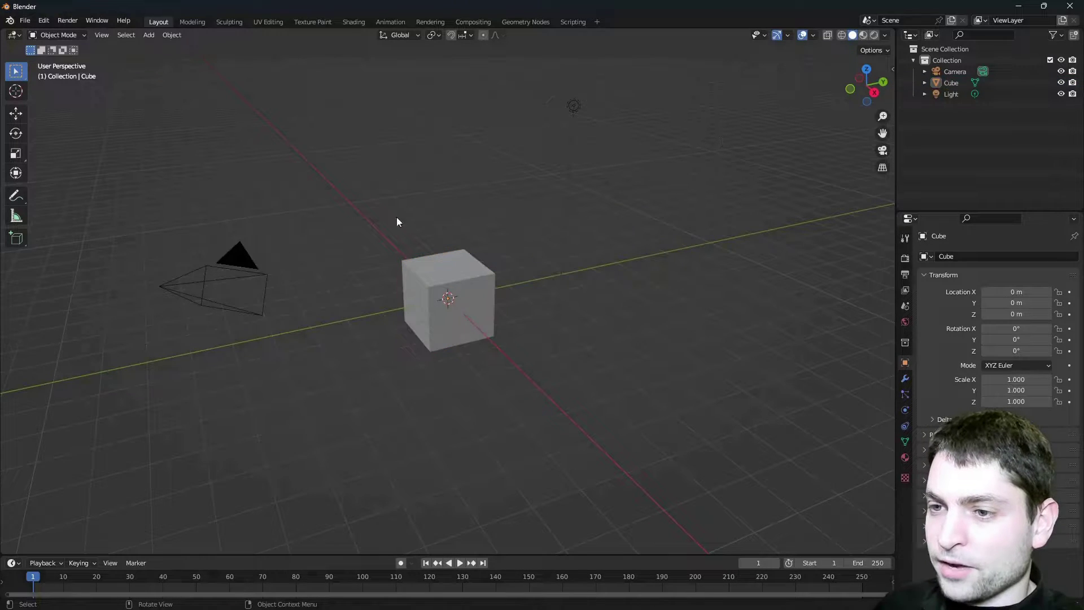
click(47, 24)
click(111, 182)
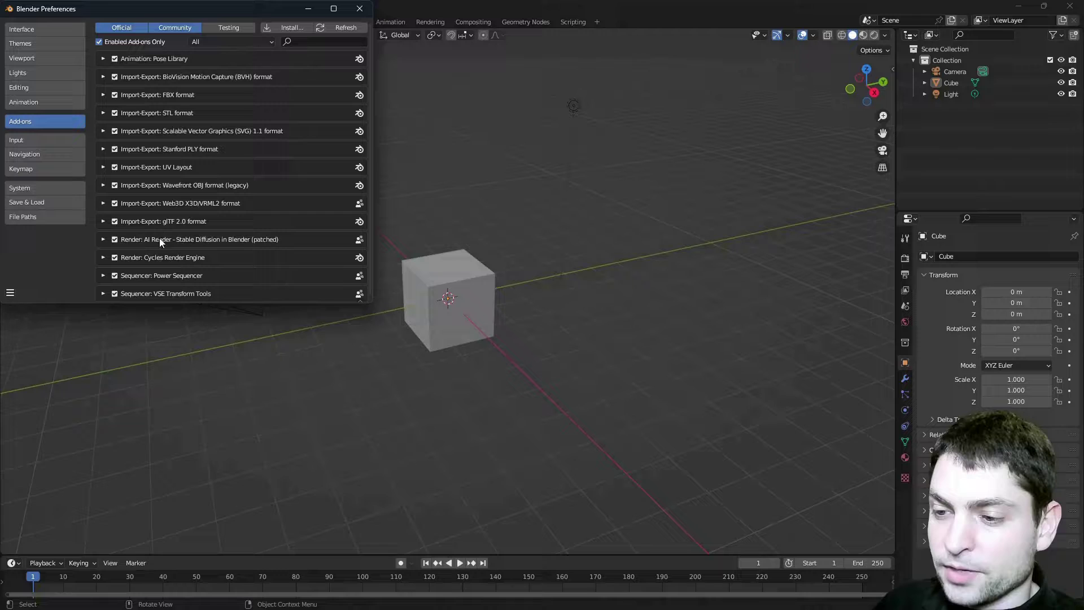
- Expand AI Render and paste the new trycloudflare URL as the Google Colab backend URL
click(103, 239)
scroll(297, 211, down, 5)
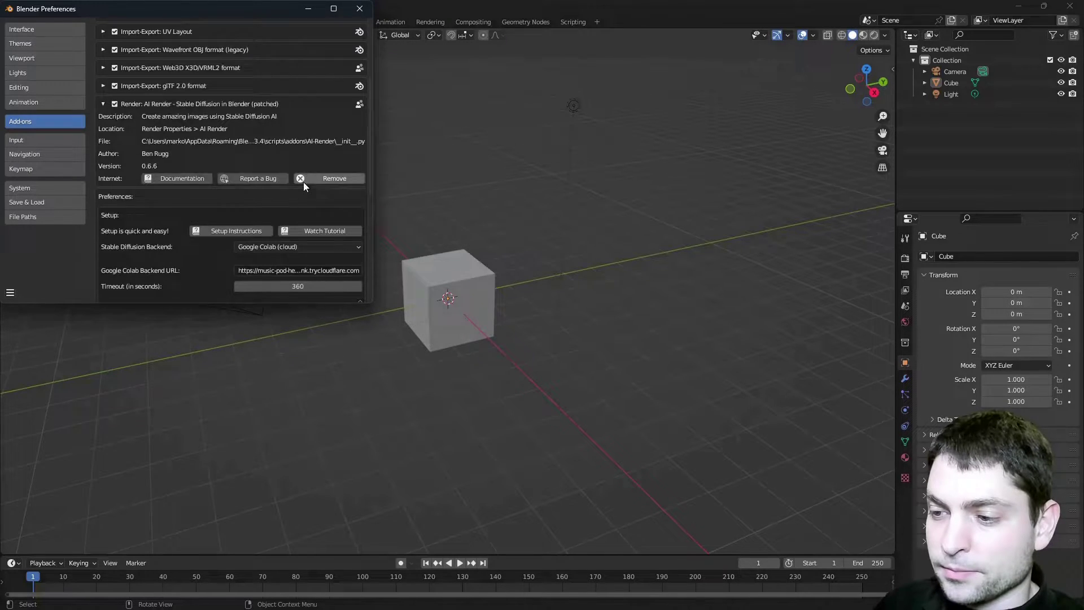
scroll(123, 201, down, 2)
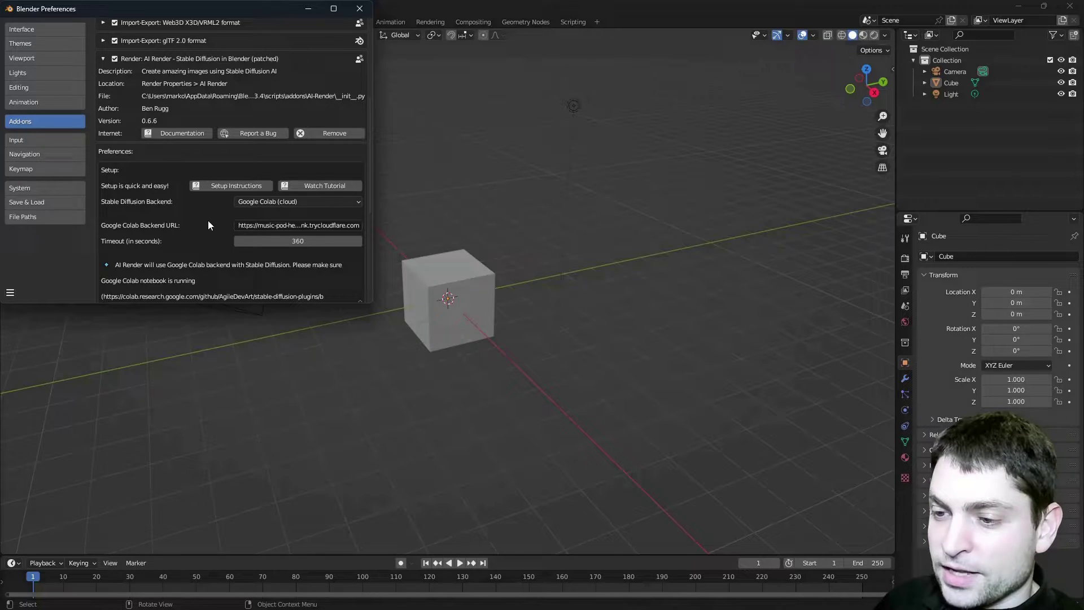
click(285, 225)
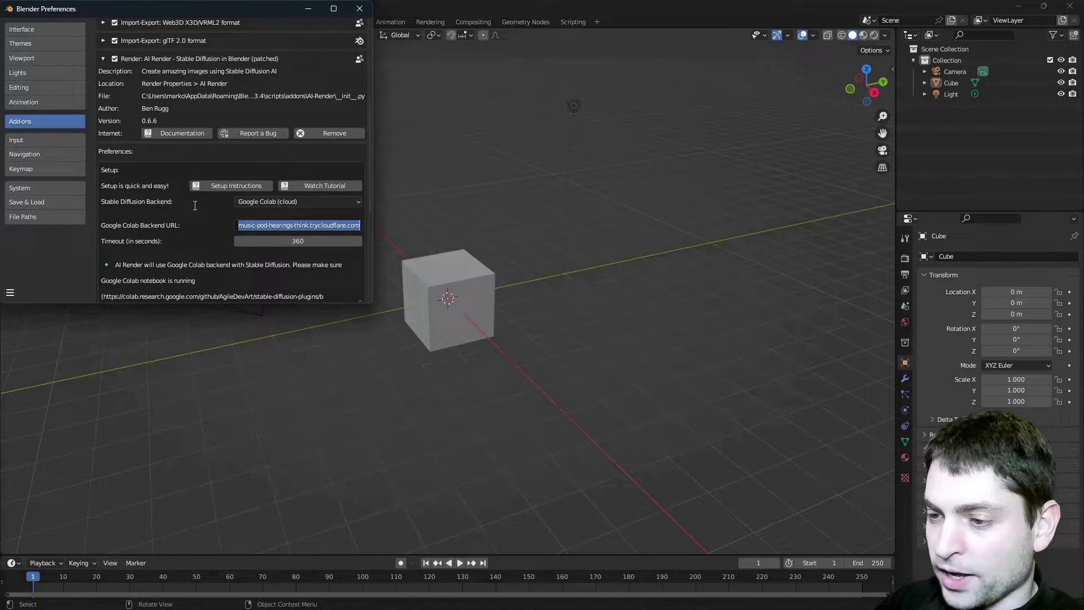
key(ctrl+v)
key(Return)
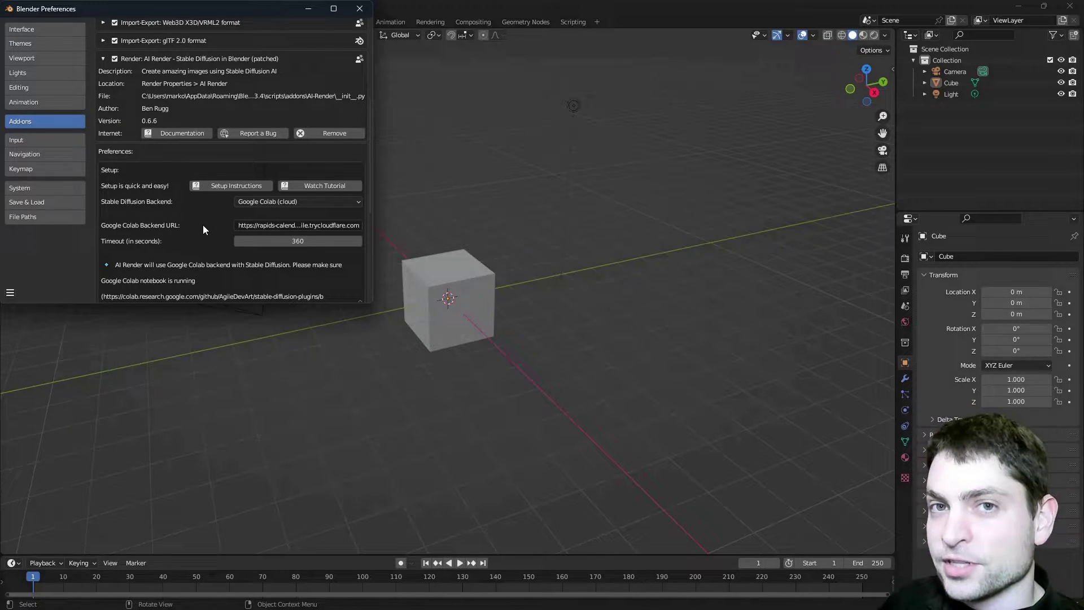
- Close Preferences, switch the main area to the Movie Clip Editor and load sea.mp4
click(360, 8)
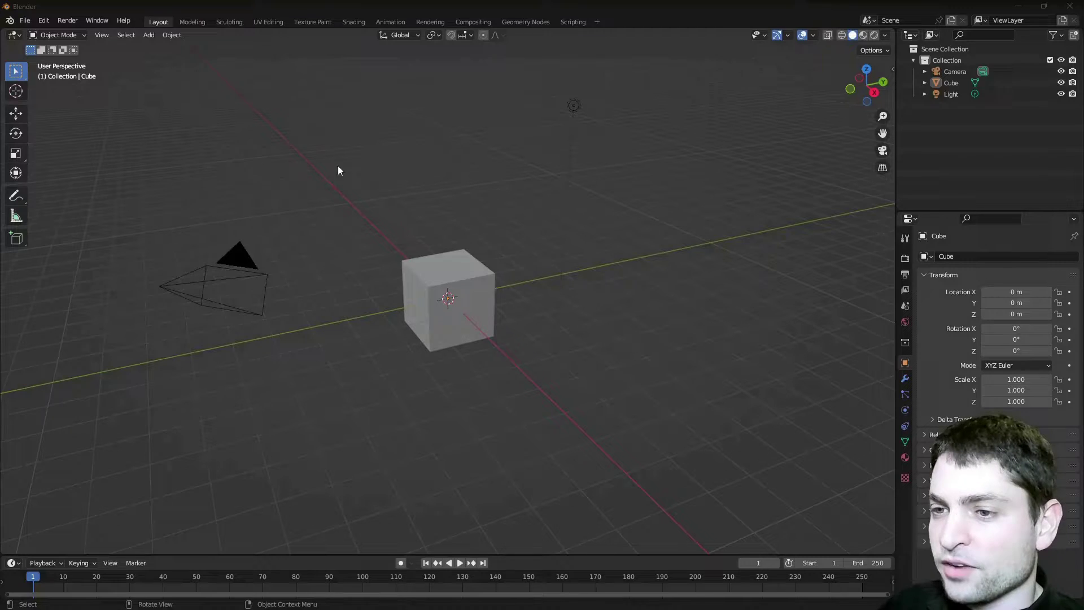
click(23, 35)
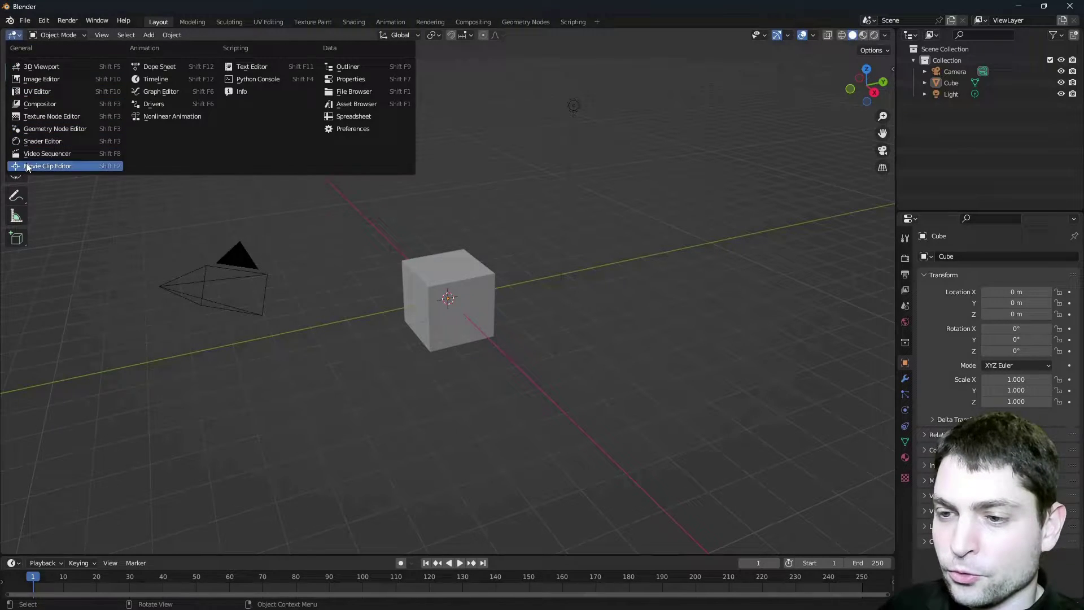
click(51, 166)
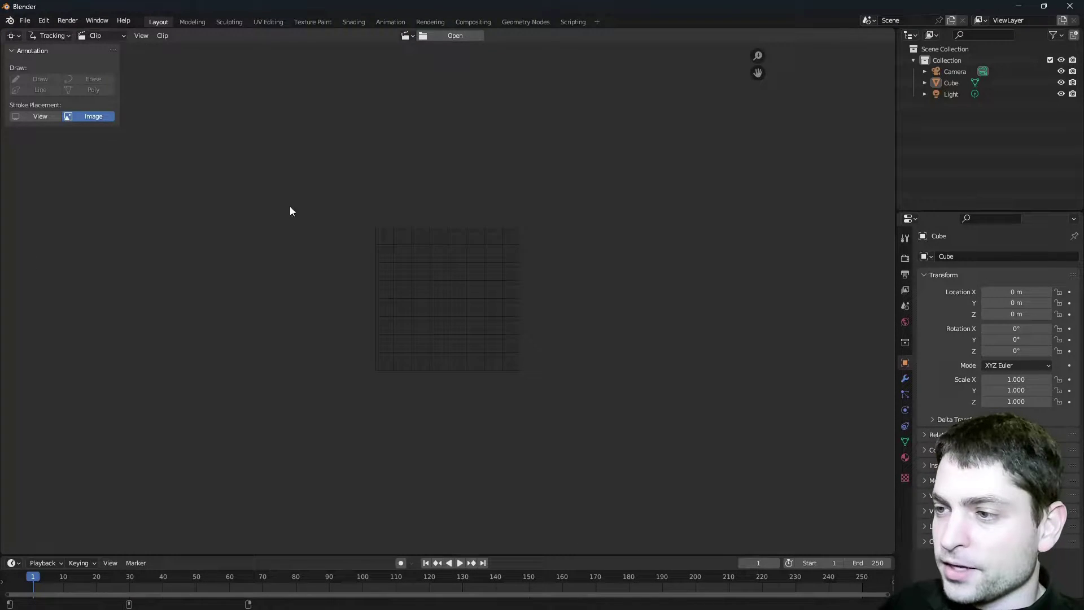
click(469, 34)
click(403, 184)
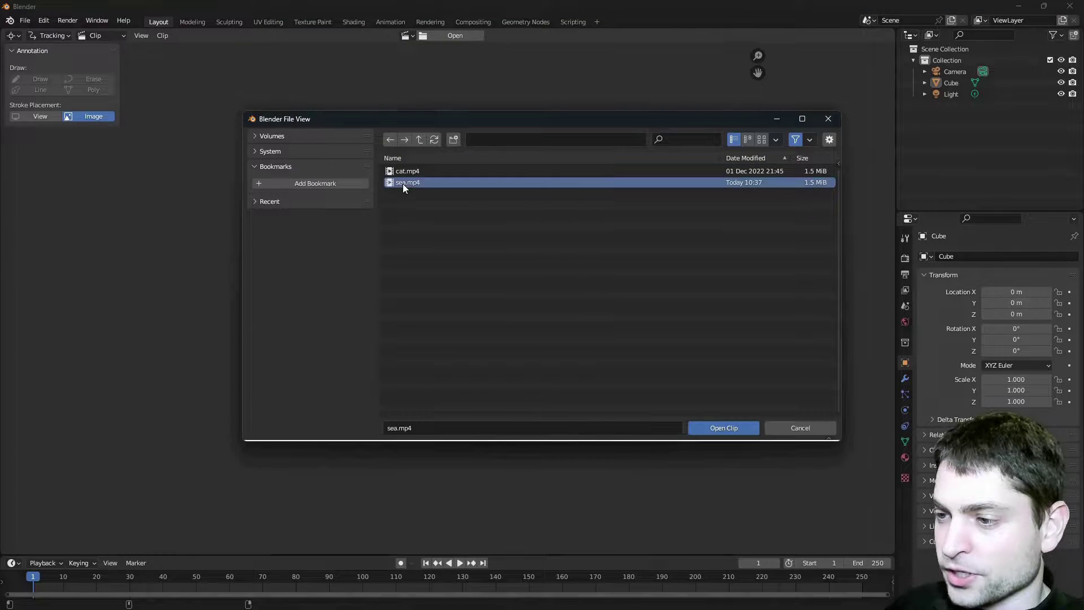
click(722, 431)
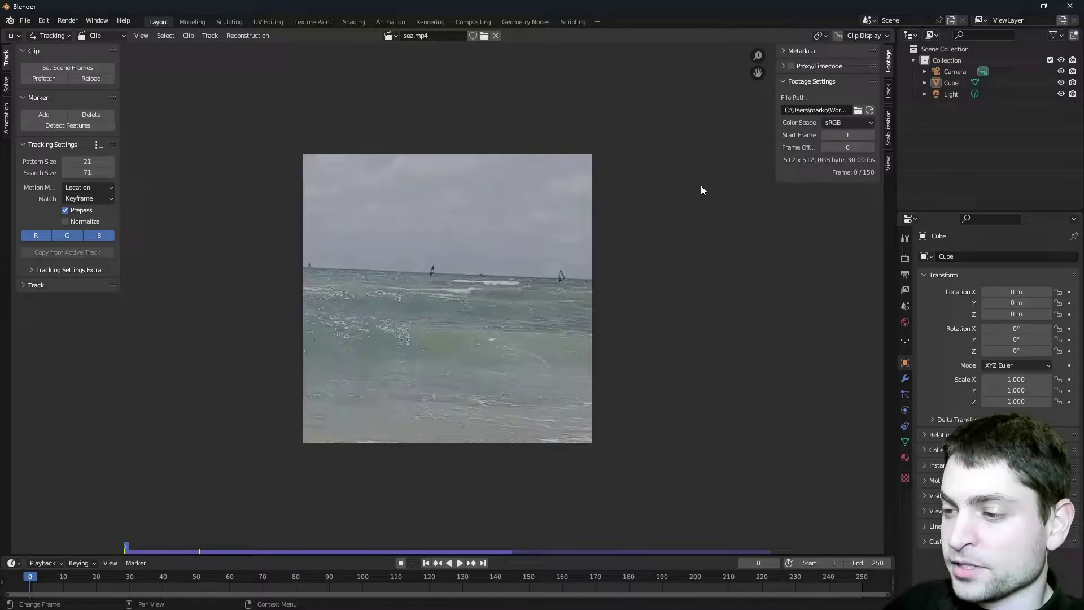
- Play and scrub through the sea clip to inspect the surfers
key(space)
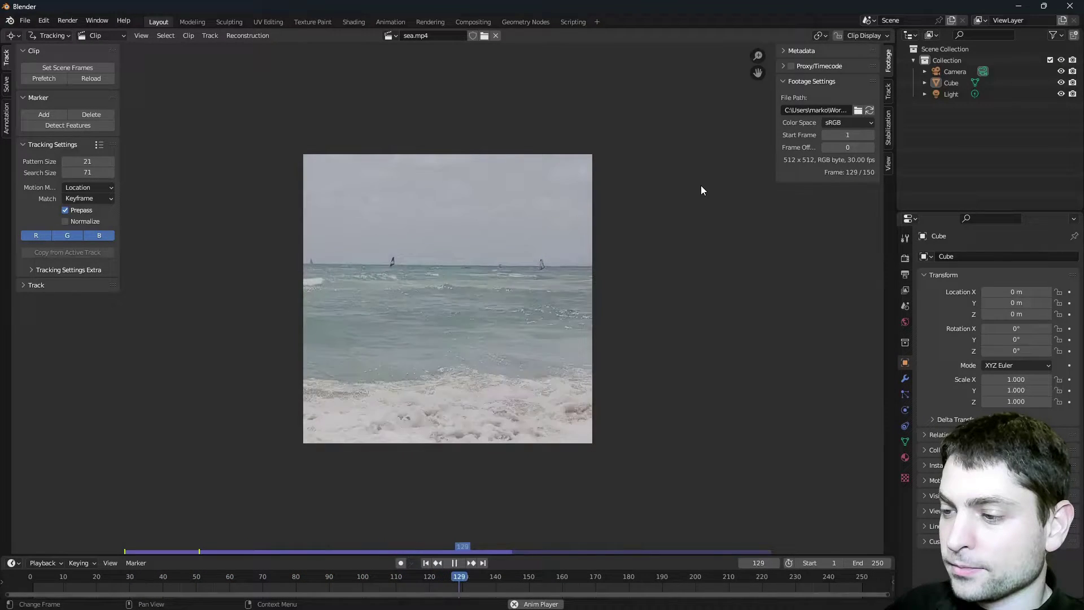
key(space)
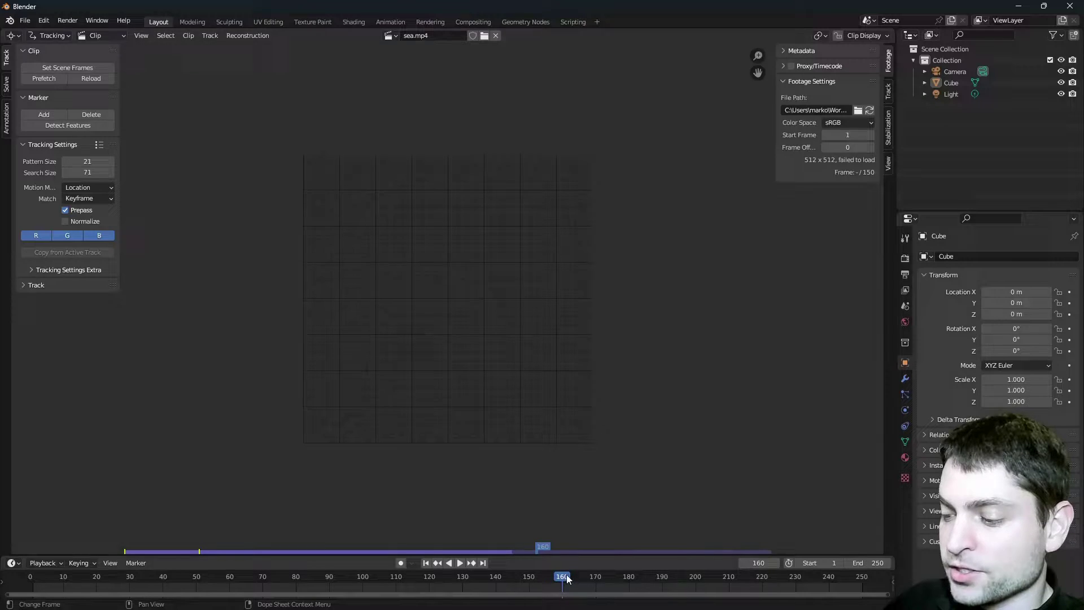
key(space)
drag(567, 575, 188, 564)
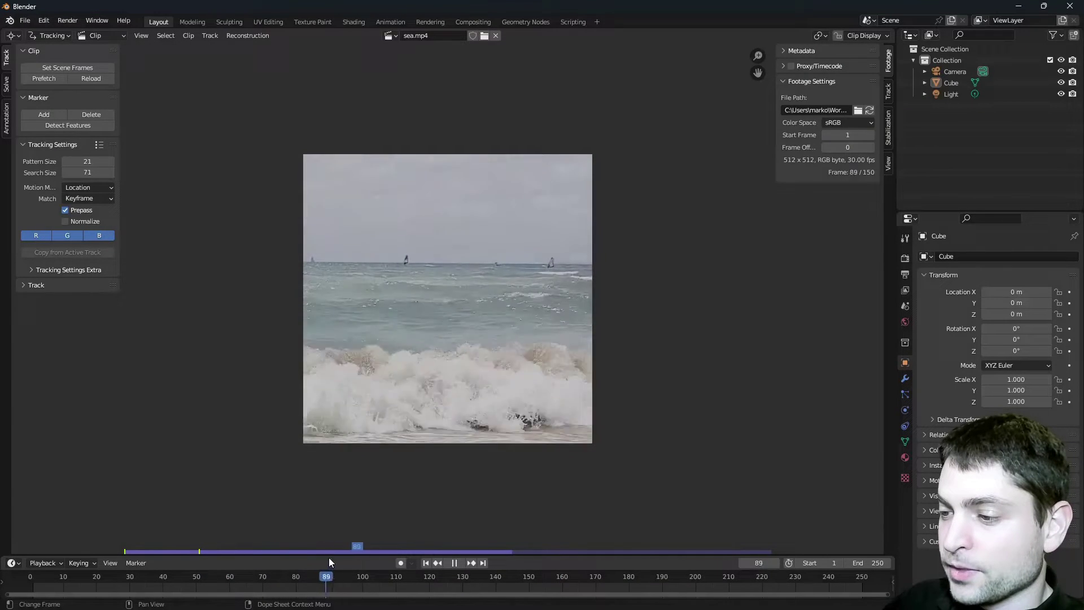
drag(328, 558, 435, 554)
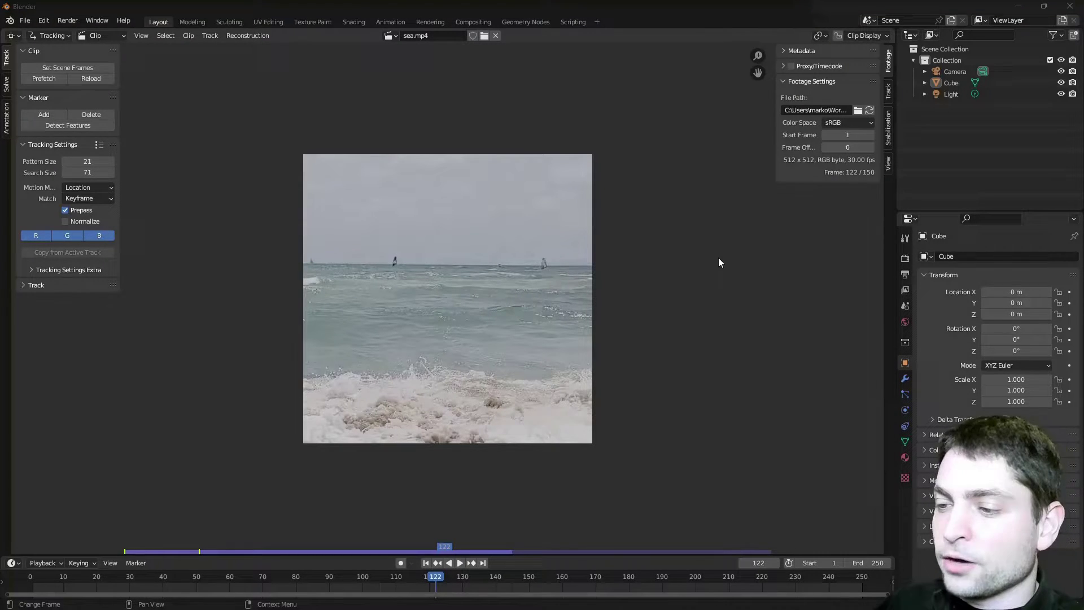
scroll(465, 271, up, 3)
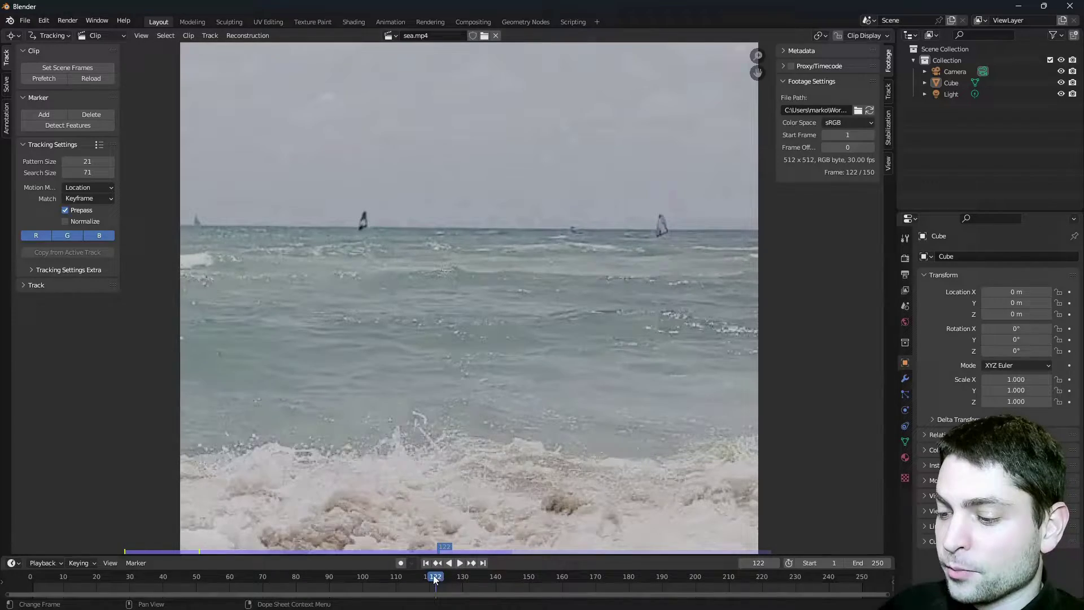
drag(433, 575, 319, 582)
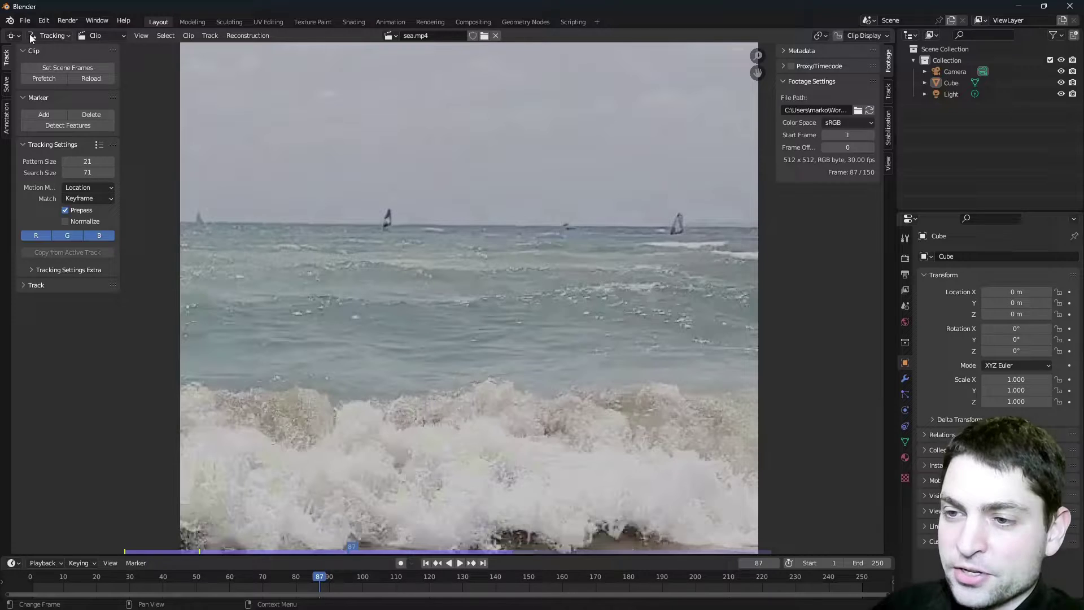
- At frame 1, place a tracking marker on the windsurfer and enlarge it around the surfer
key(Left)
key(Left)
key(Left)
key(Left)
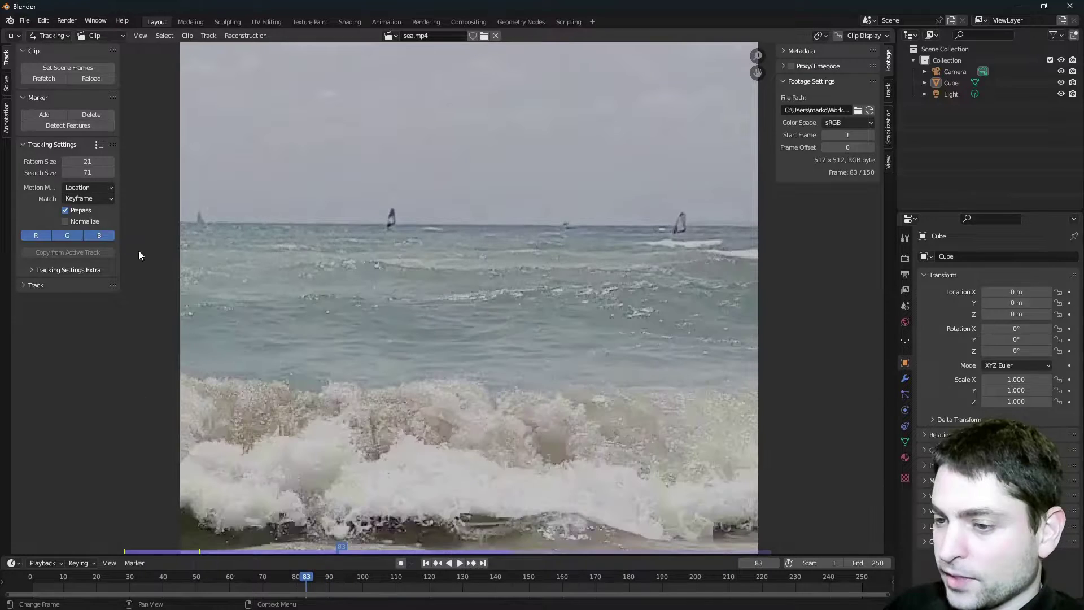
click(426, 564)
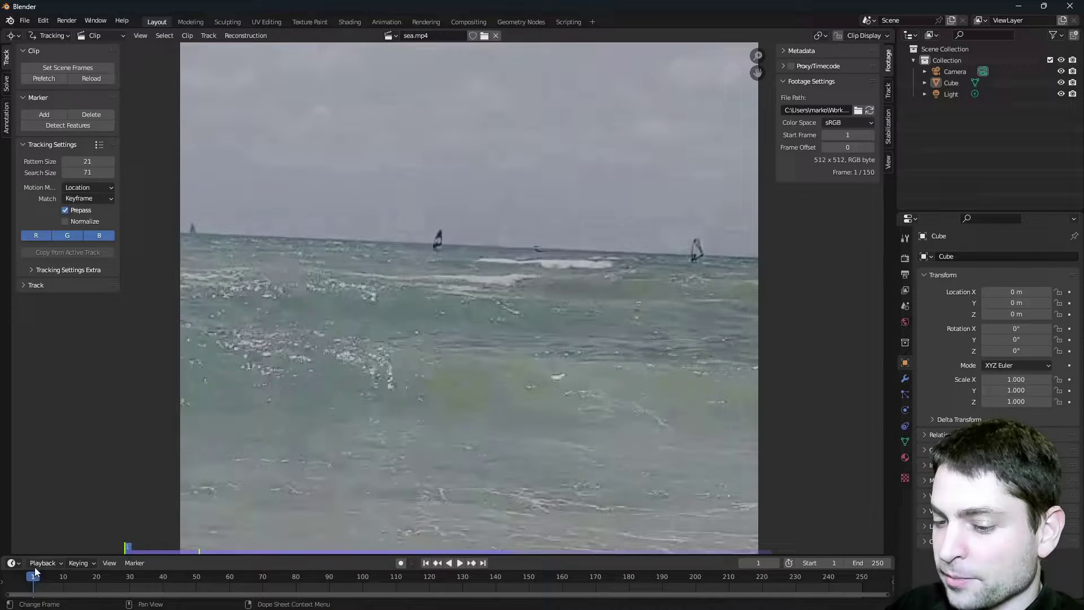
ctrl+click(439, 240)
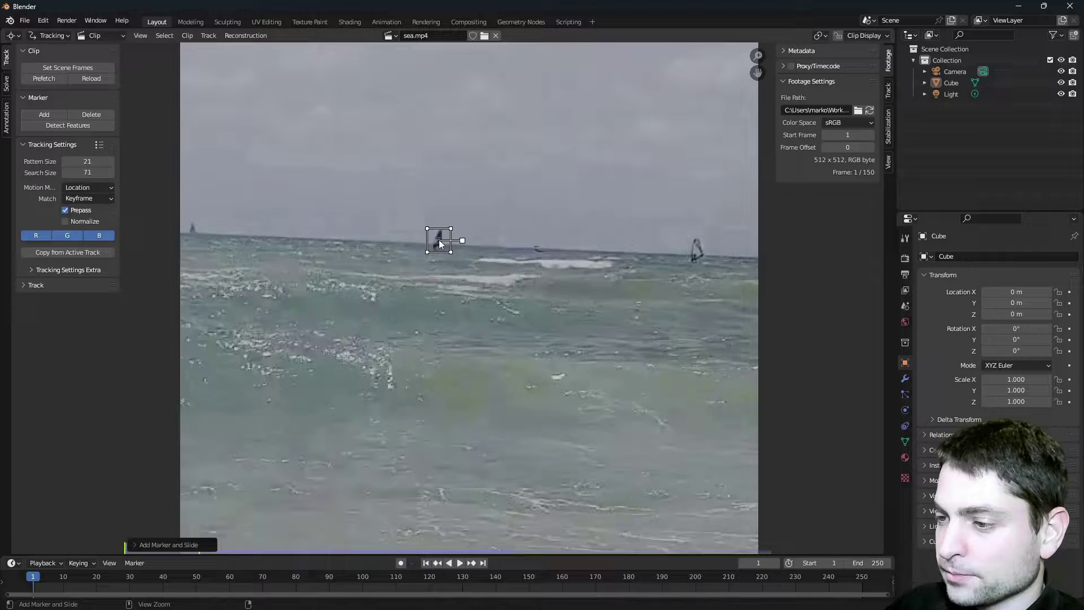
click(883, 89)
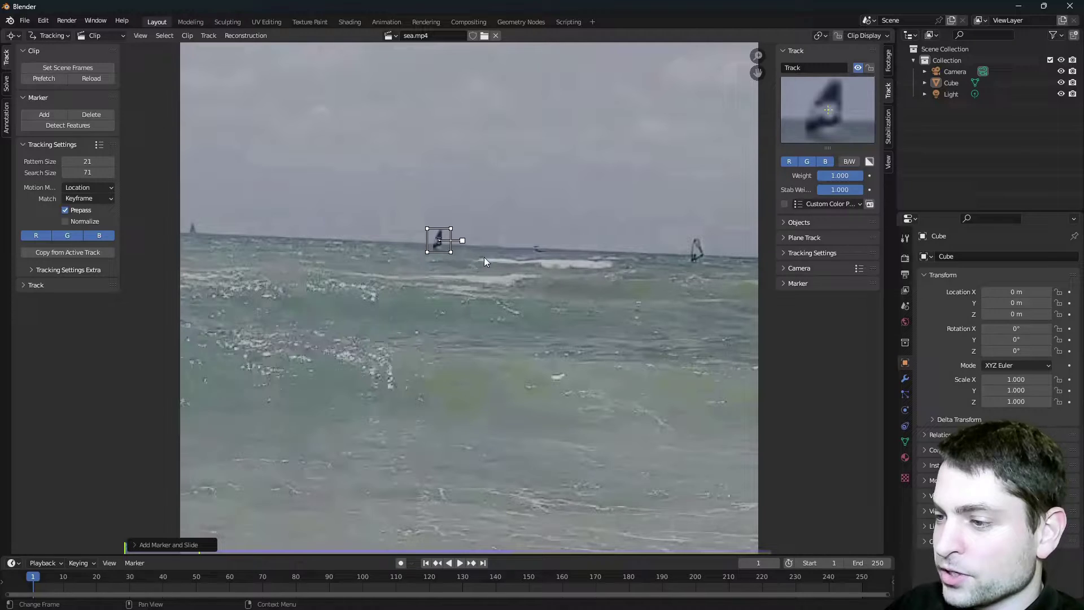
key(s)
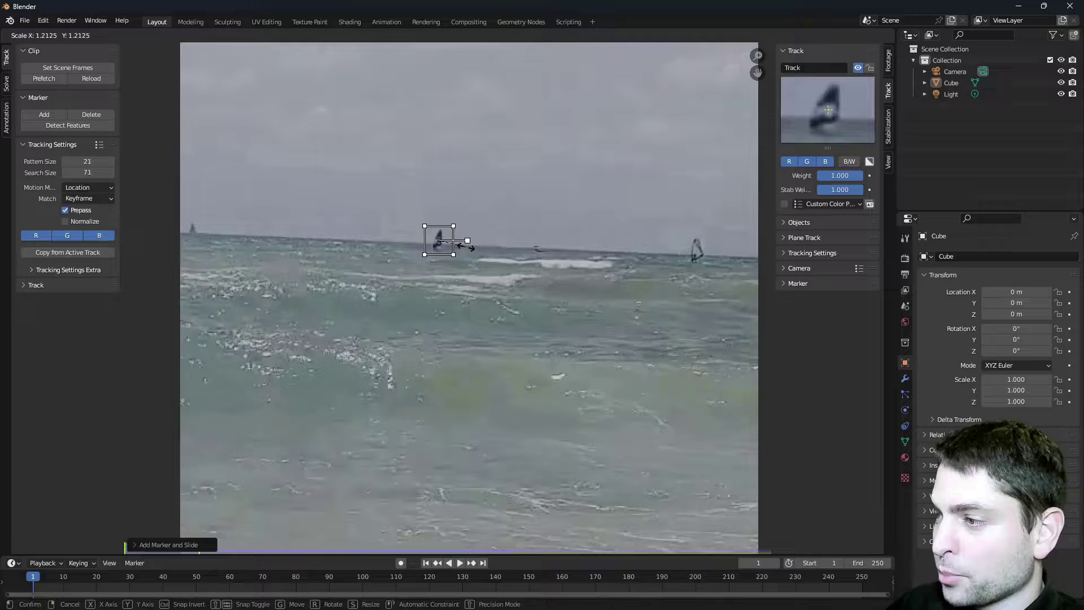
click(466, 246)
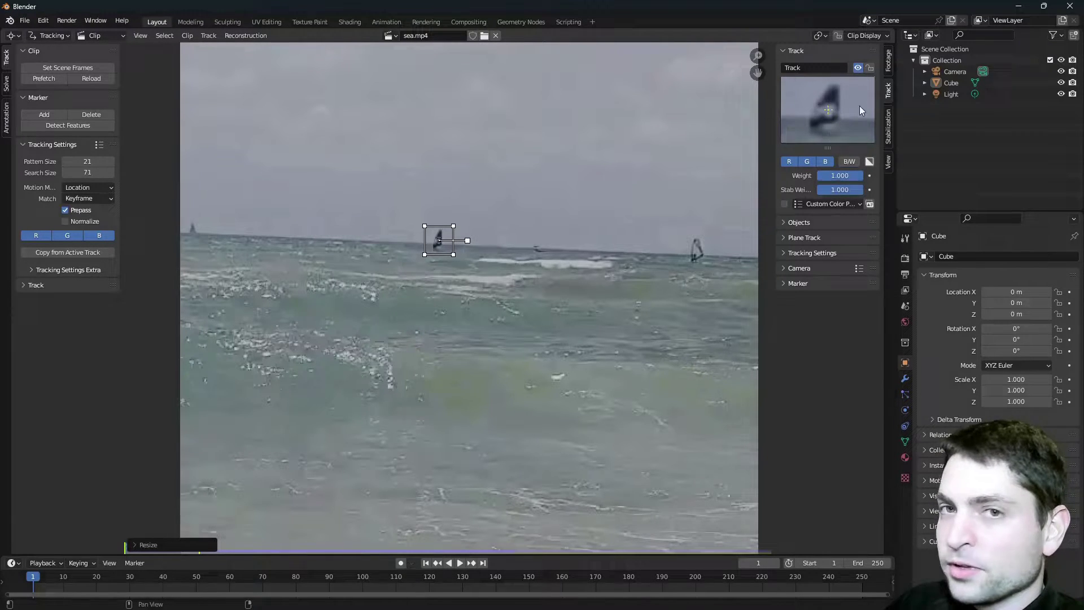
- Track the marker forward through the clip and set the scene end frame to 150
click(21, 285)
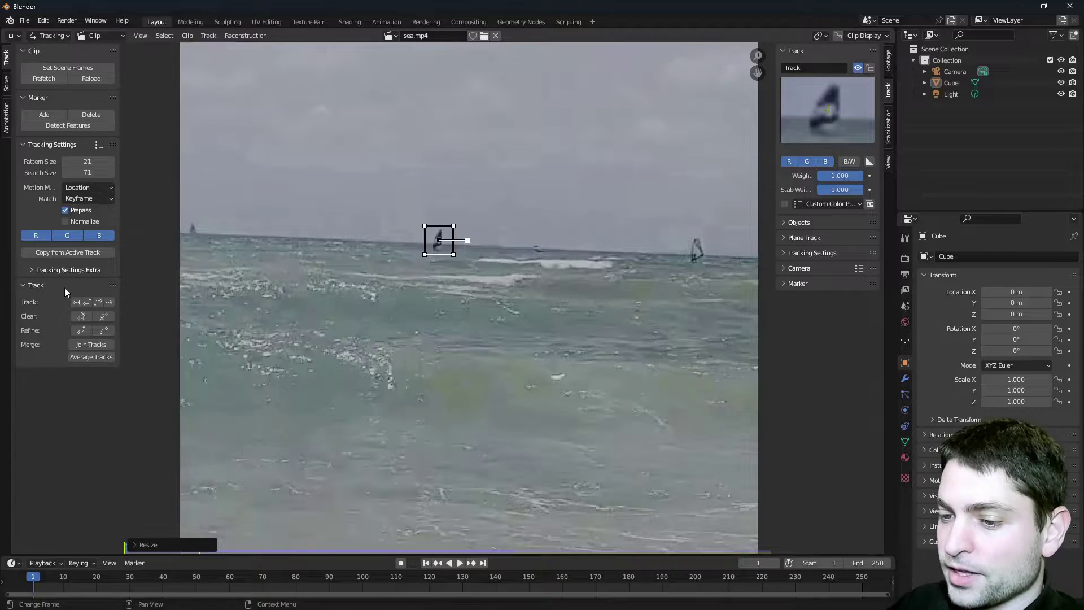
click(100, 302)
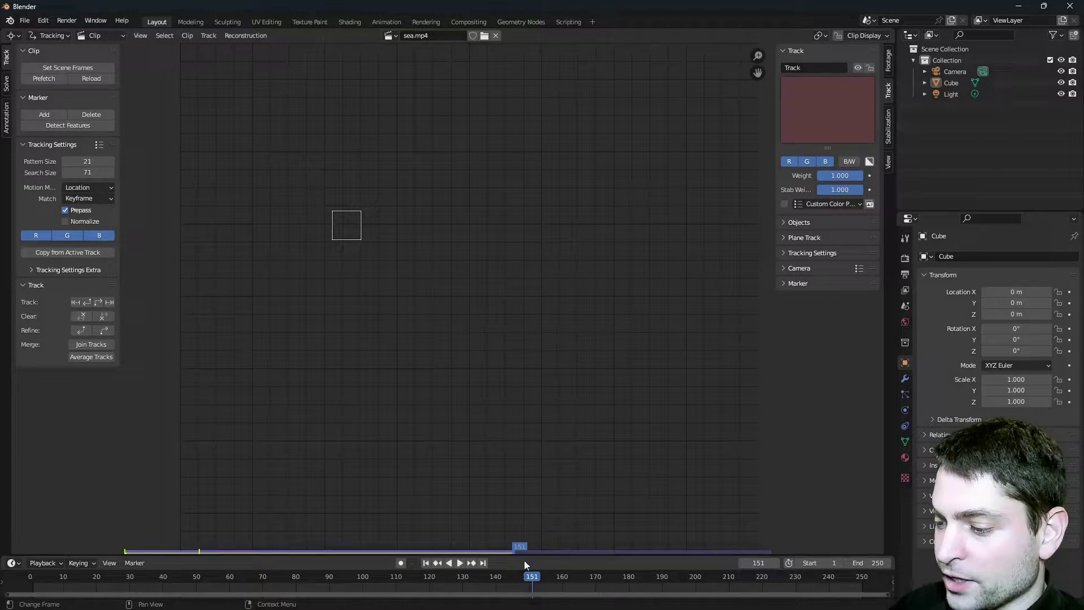
click(861, 563)
text(15)
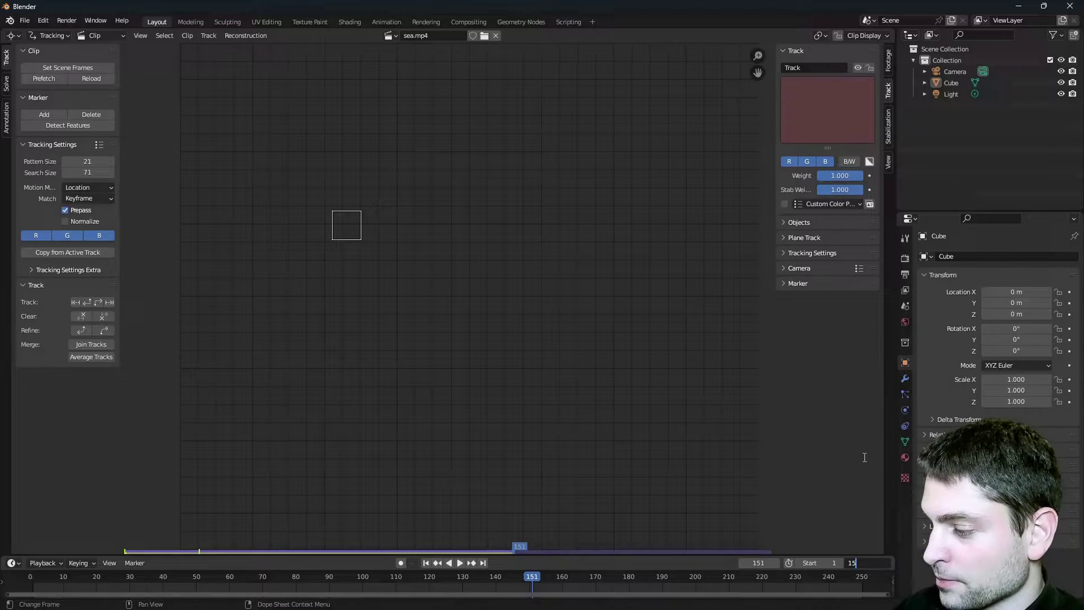
text(0)
key(Return)
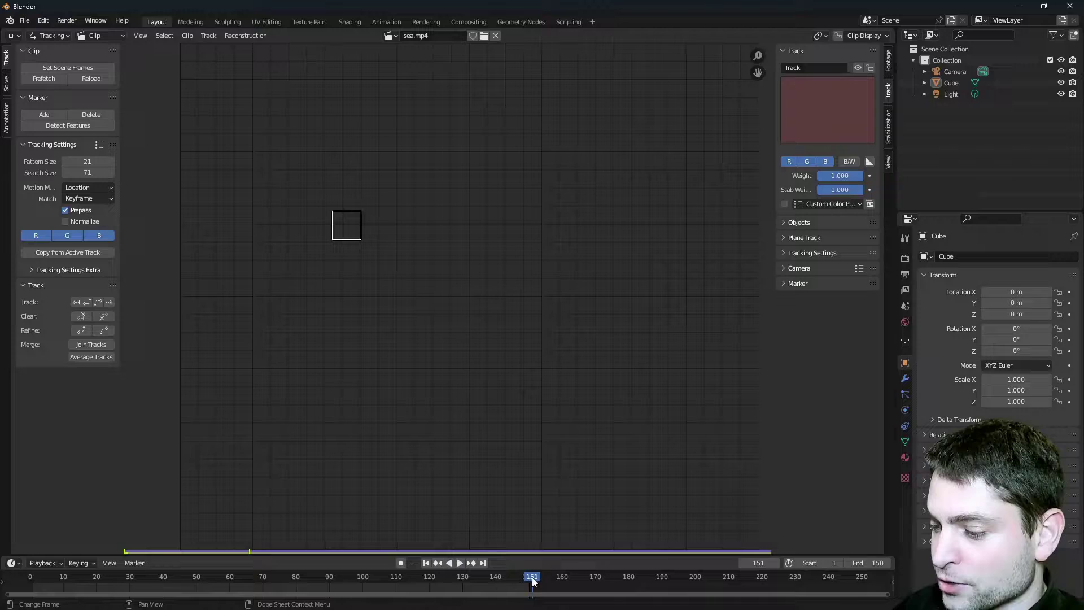
- Scrub through the clip to check the track, then lock it
key(space)
click(507, 576)
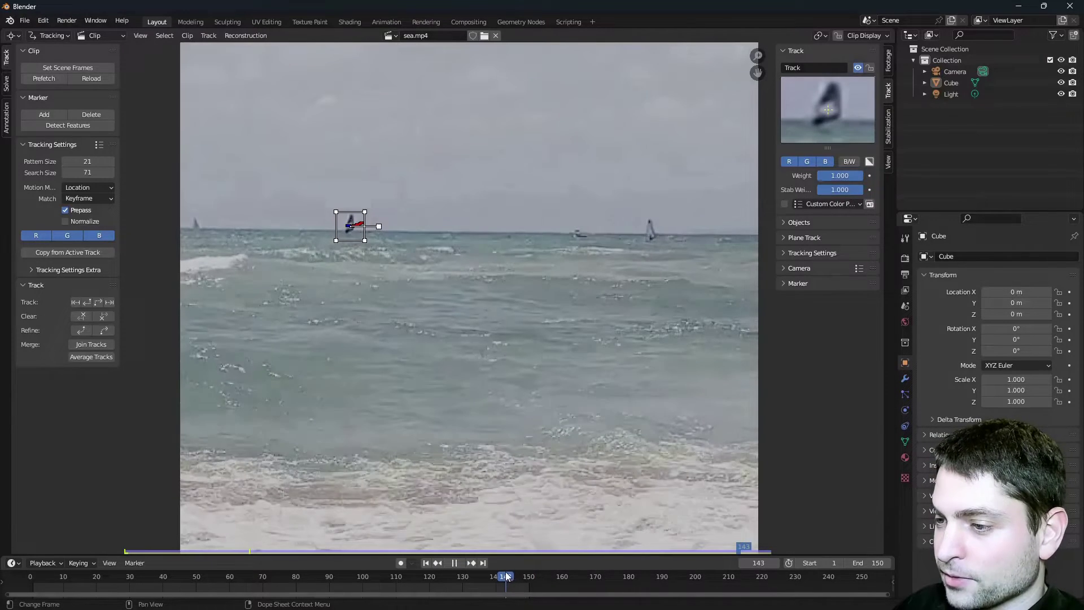
drag(507, 576, 305, 564)
key(space)
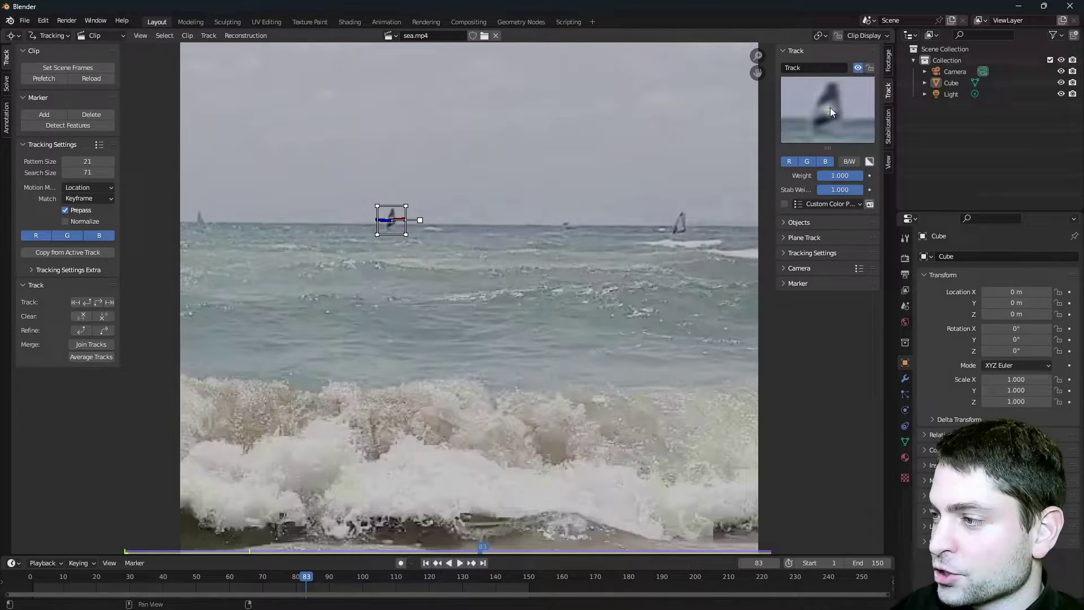
drag(63, 577, 529, 588)
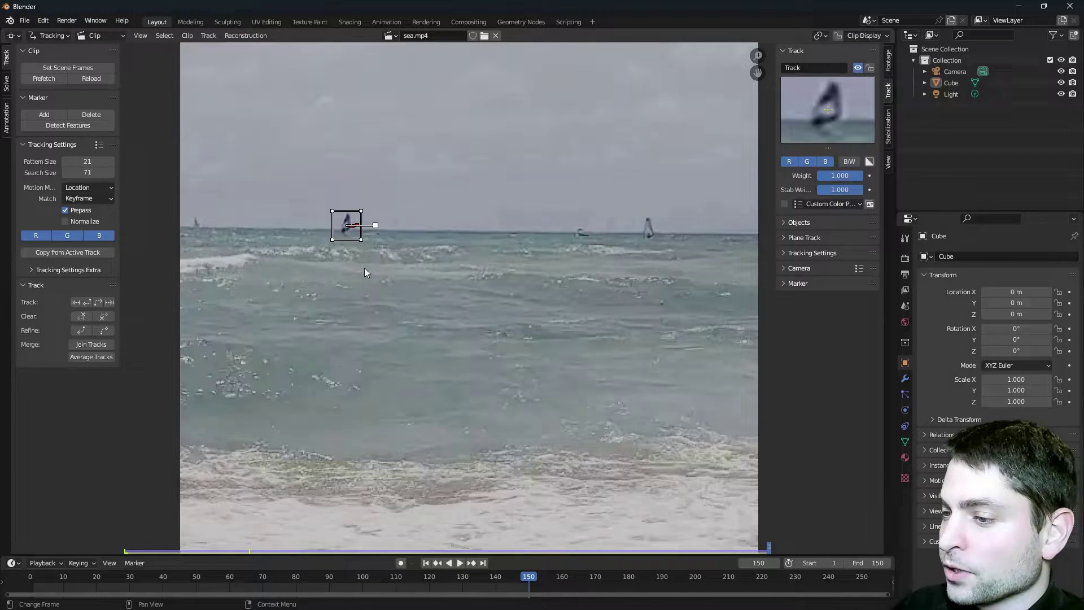
key(ctrl+l)
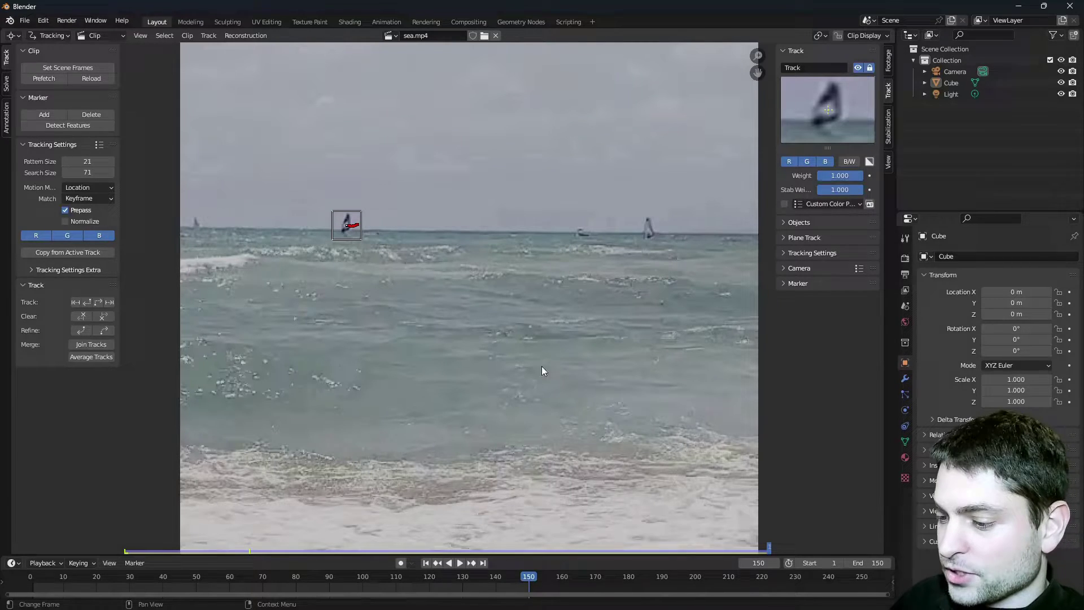
- Add markers on the distant object, the right windsurfer and the far-left surfer, then track them backwards
key(space)
ctrl+click(566, 225)
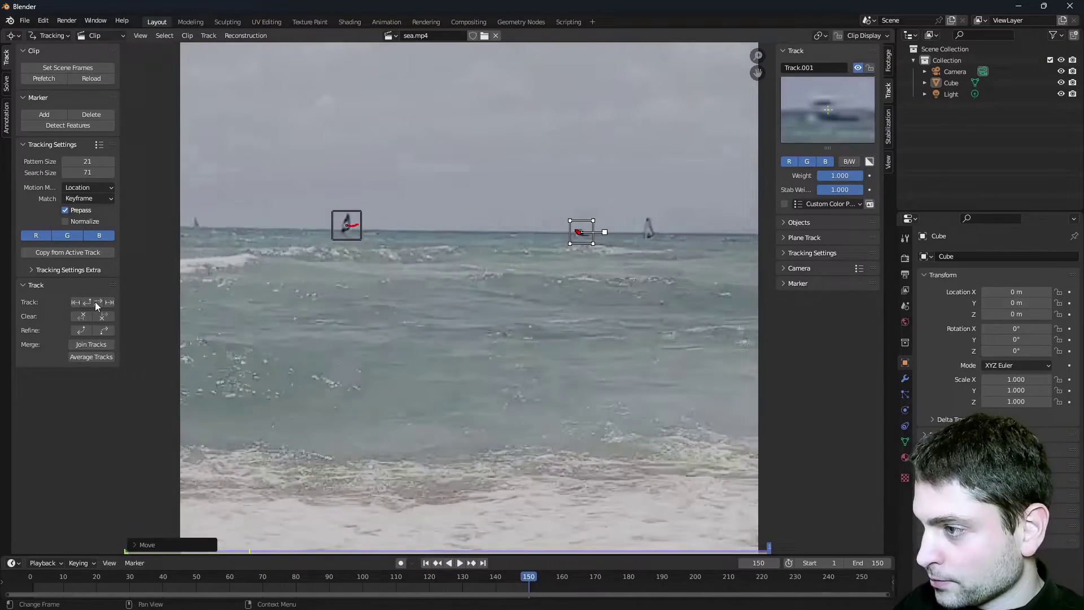
click(245, 582)
ctrl+click(697, 248)
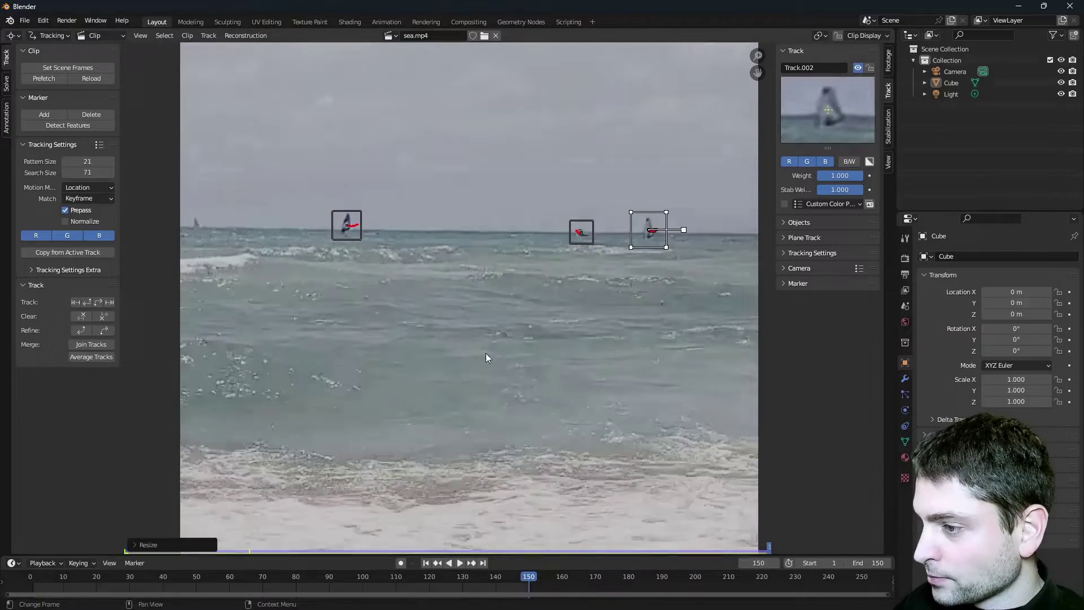
key(Escape)
ctrl+click(192, 229)
key(space)
key(Escape)
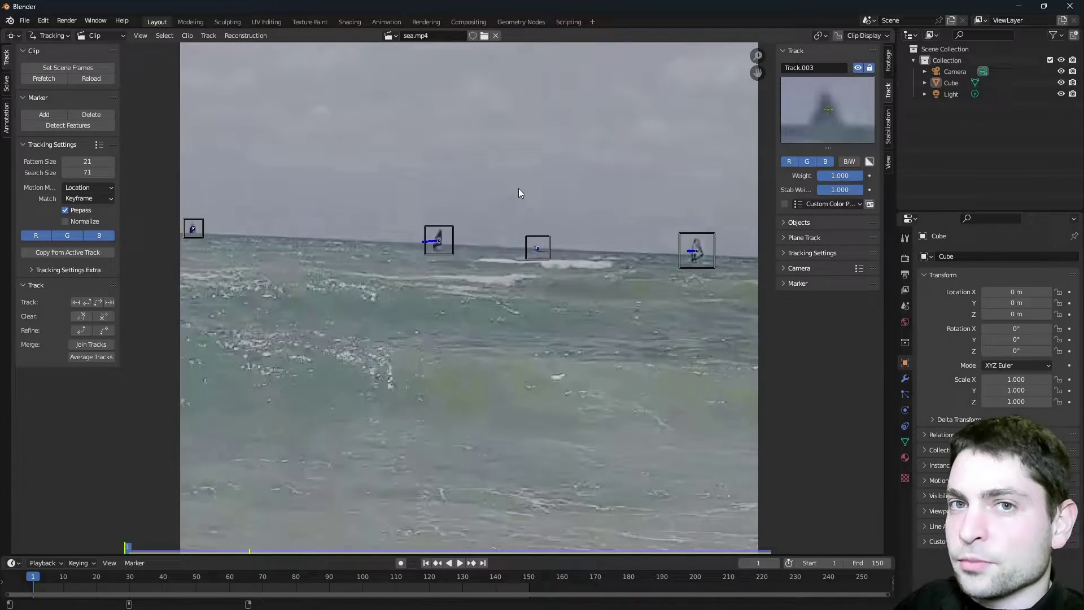
- Switch the clip editor to Mask mode and add a circle mask
click(66, 36)
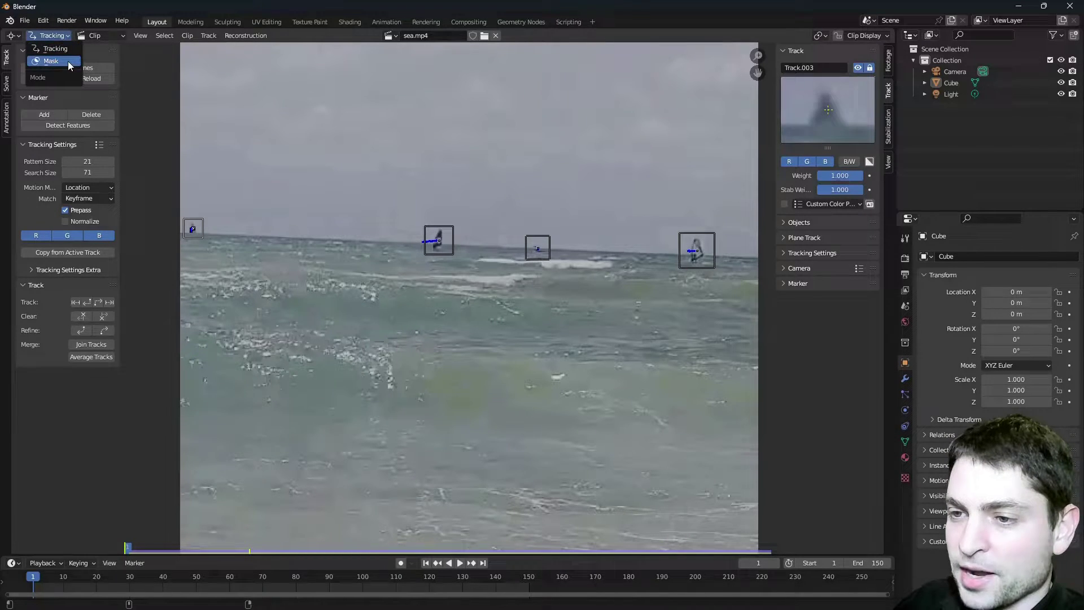
click(68, 61)
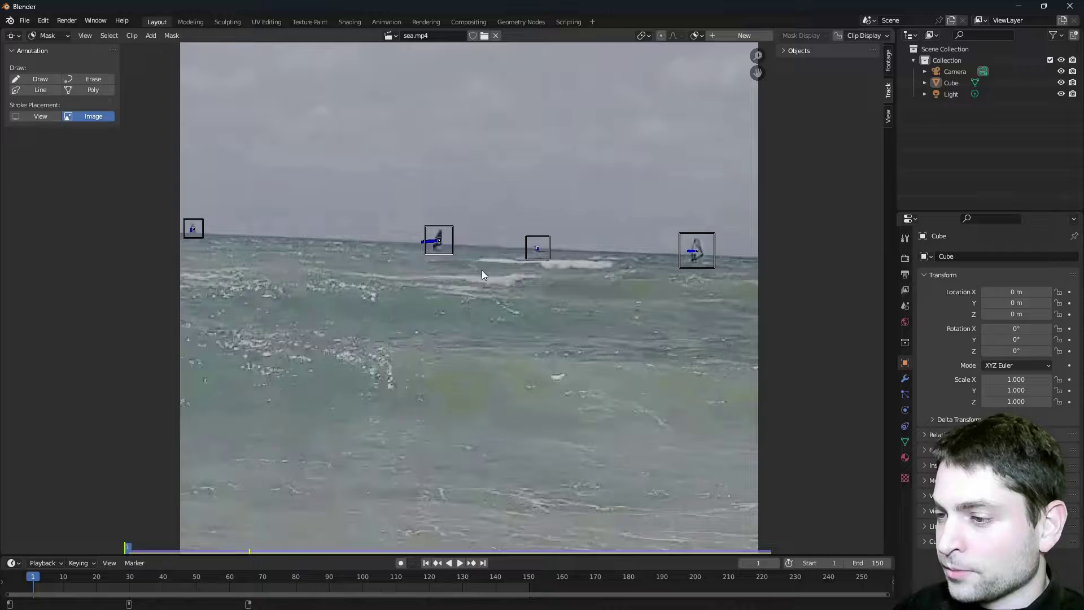
scroll(468, 254, up, 2)
scroll(446, 189, up, 2)
click(148, 35)
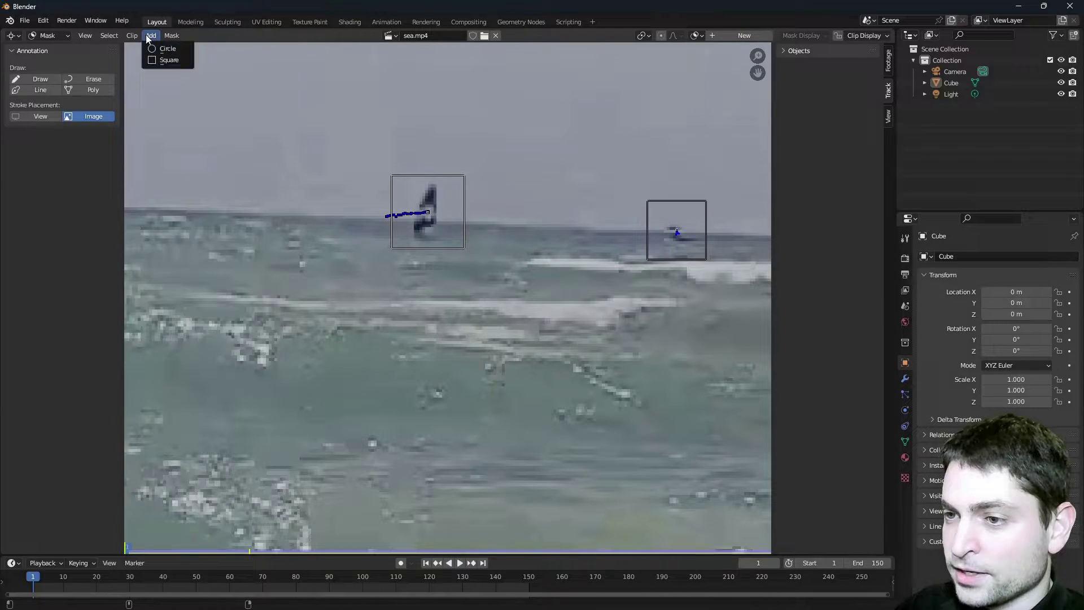
click(166, 49)
scroll(276, 190, down, 7)
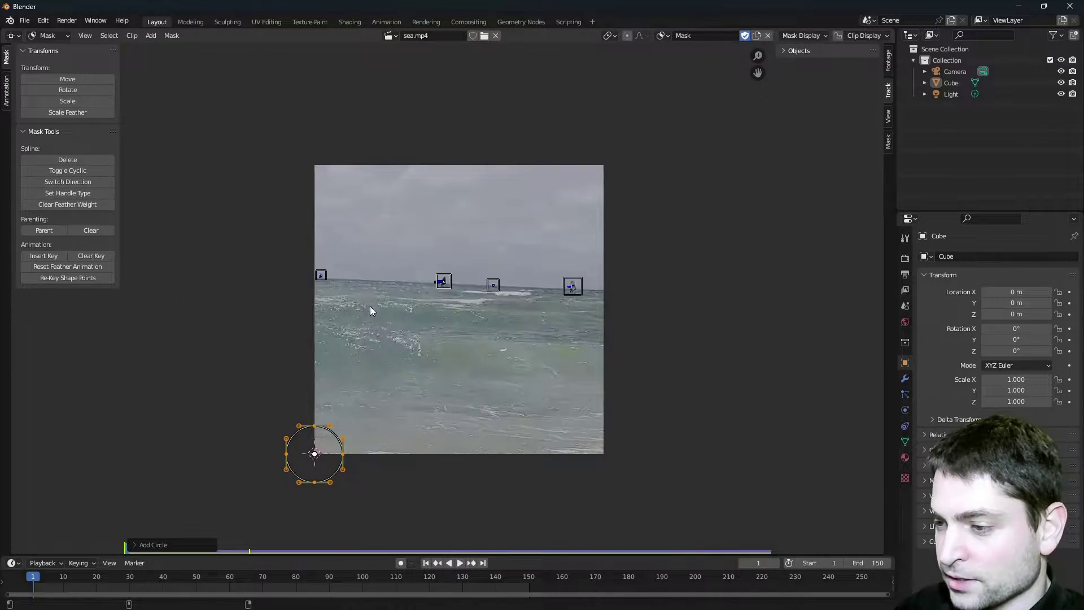
- Move and scale the circle so it sits centred over the nearer windsurfer
click(299, 457)
key(g)
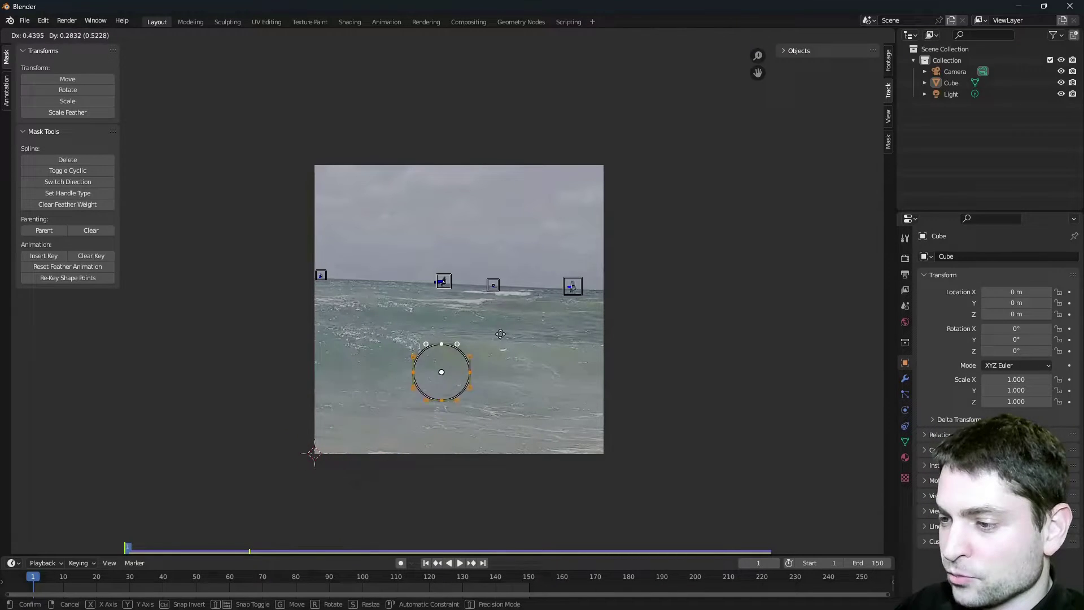
click(501, 244)
scroll(447, 283, up, 6)
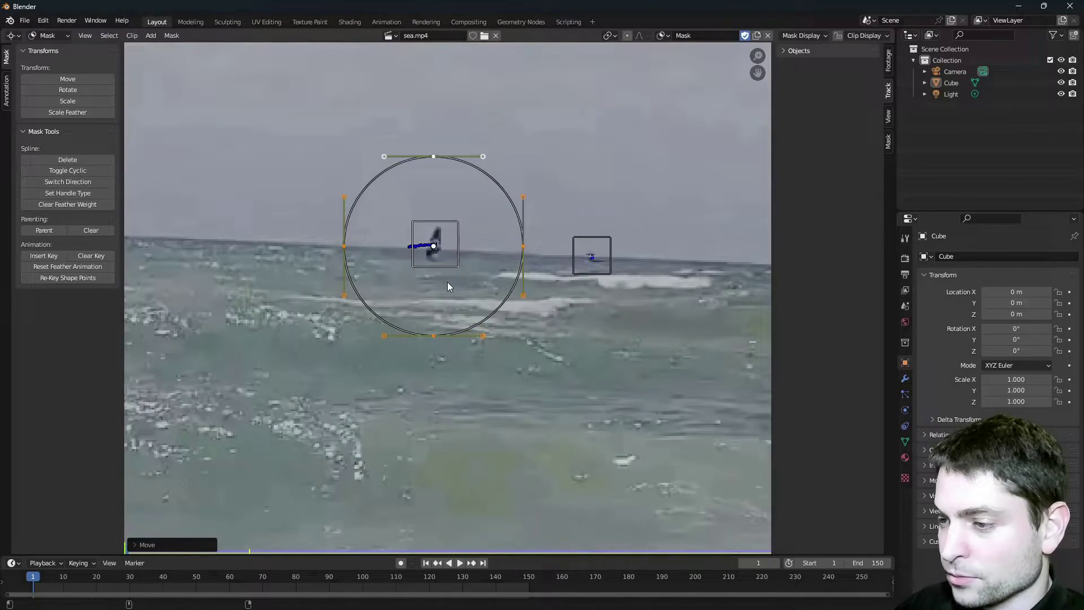
key(s)
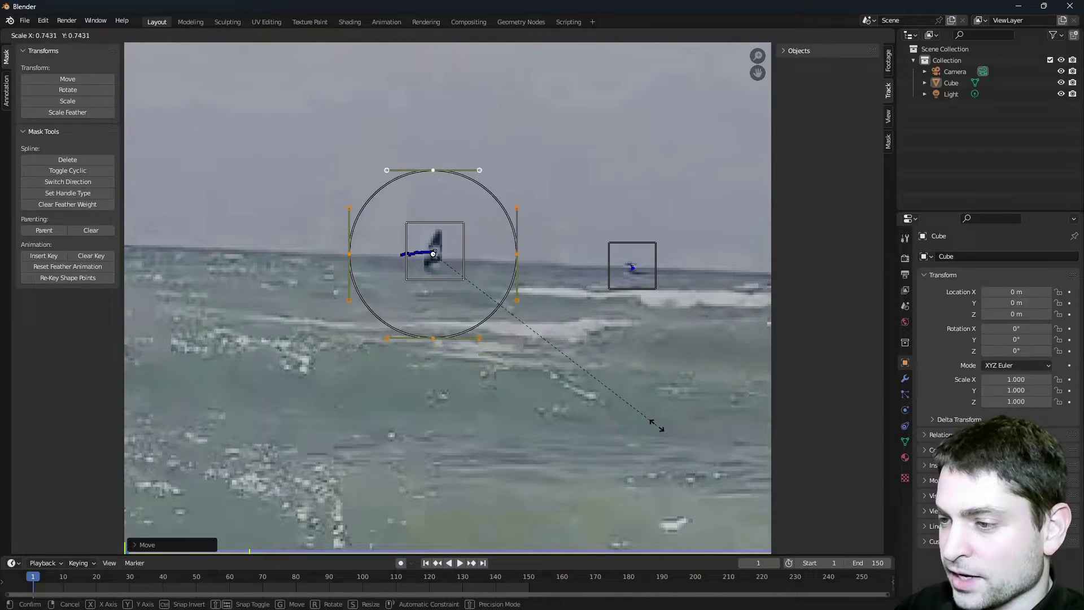
click(565, 375)
scroll(460, 274, up, 2)
key(g)
click(460, 269)
scroll(451, 271, up, 2)
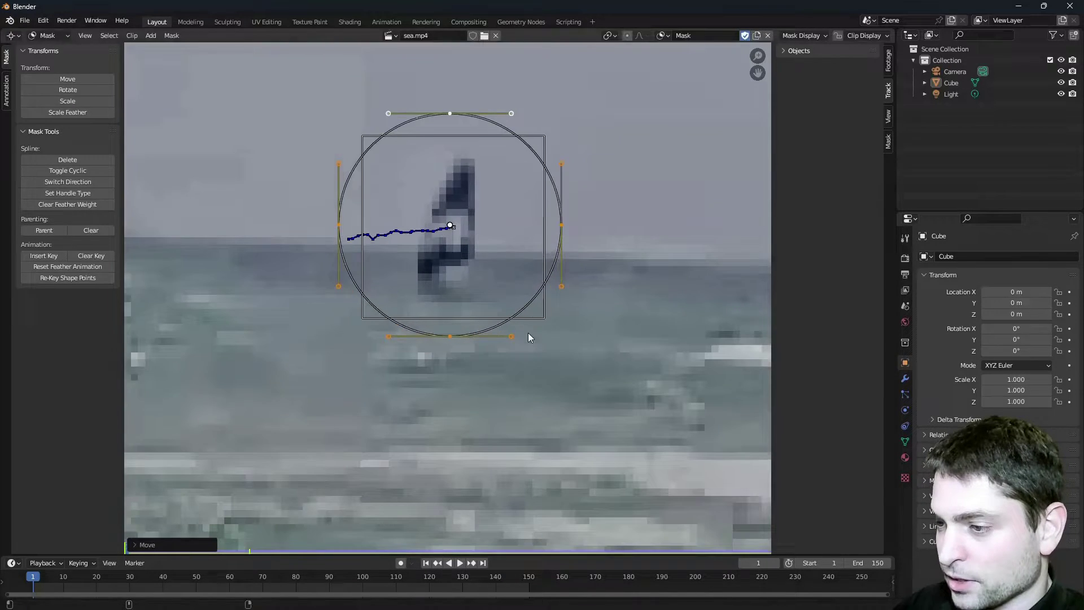
- Scale the circle along X only into a narrow oval
key(s)
key(x)
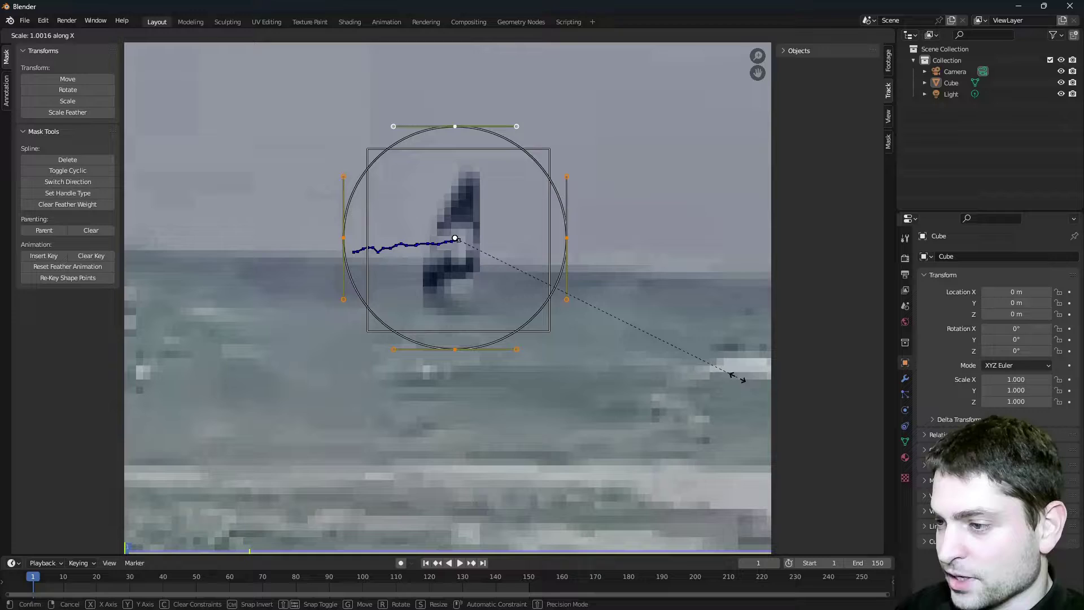
click(654, 353)
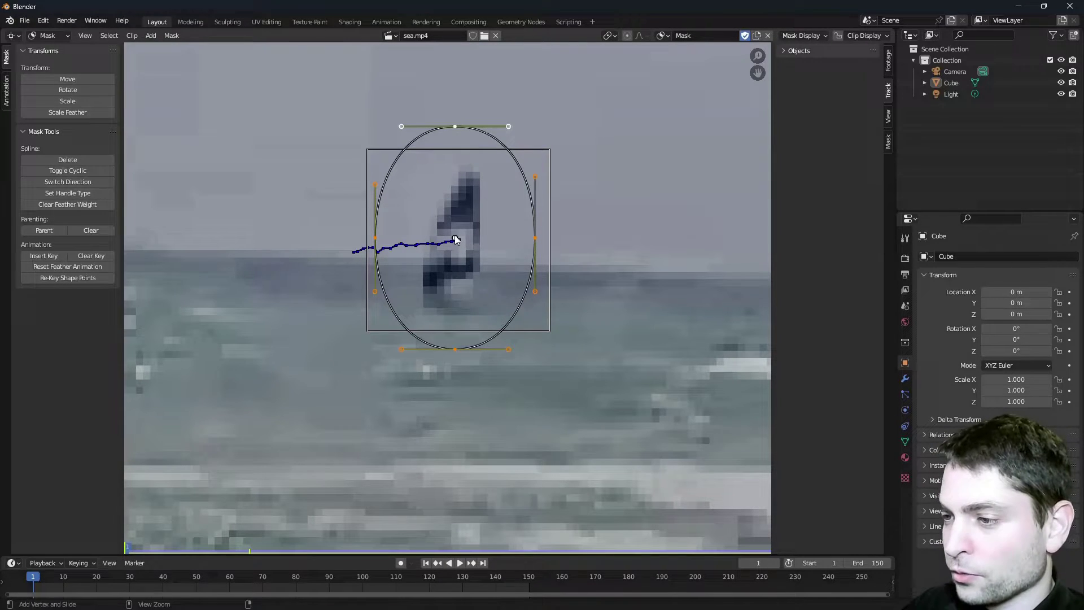
- Rename the mask layer to surfer_1
click(889, 141)
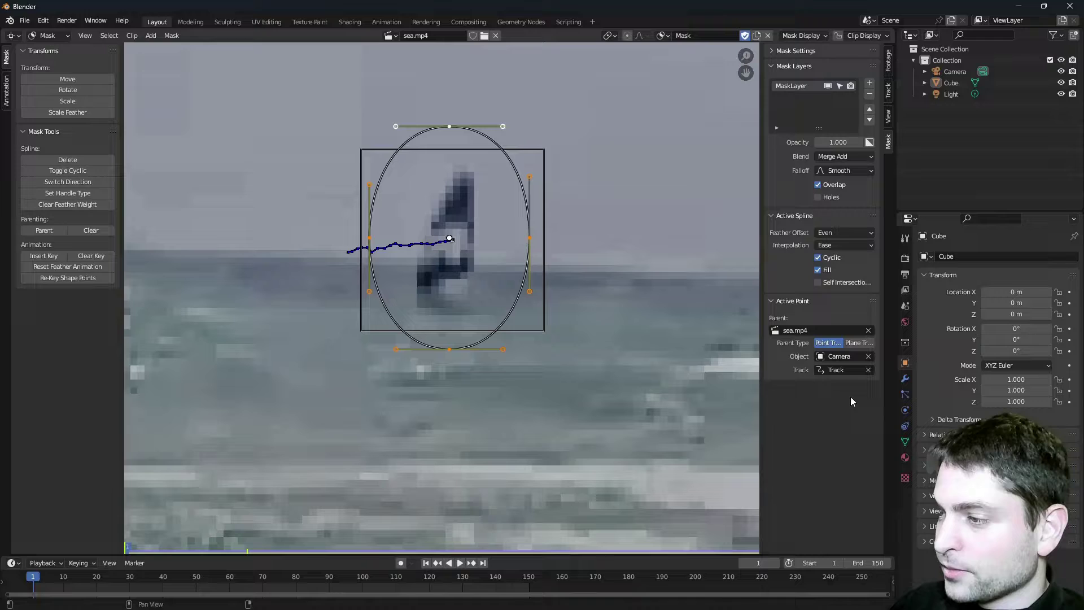
double_click(797, 86)
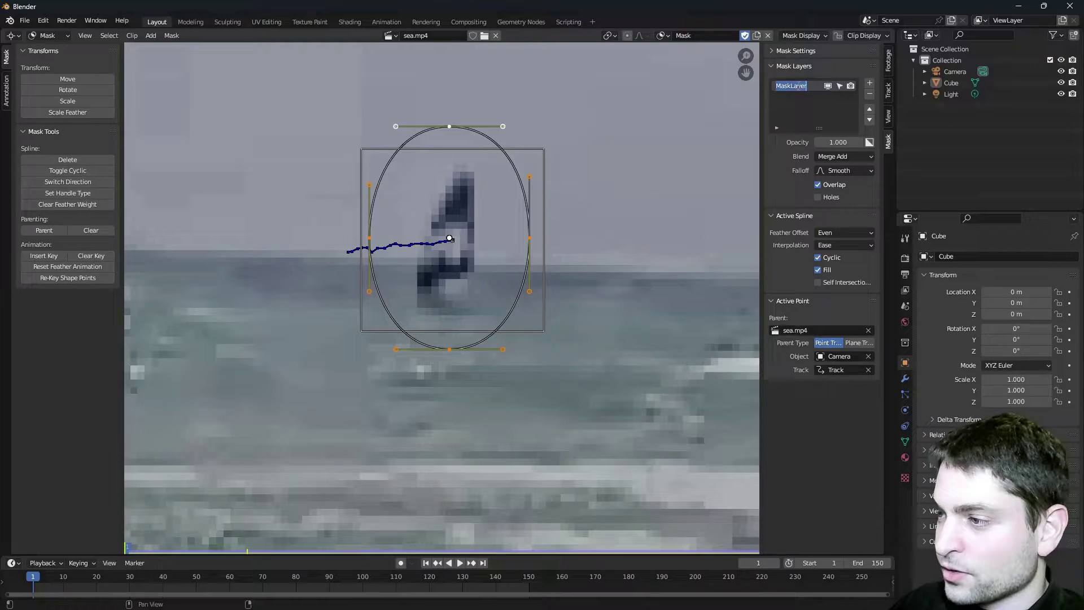
text(surfer_1)
key(Return)
scroll(602, 196, down, 6)
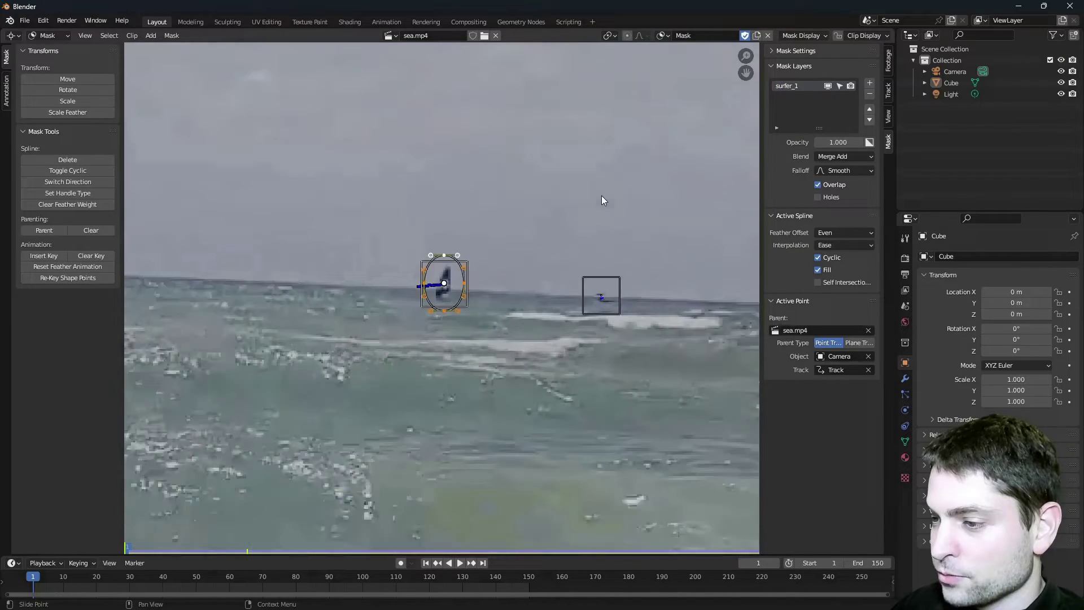
- Check the masks in playback, return to frame 1, deselect the points and recentre the view
drag(34, 577, 208, 577)
key(space)
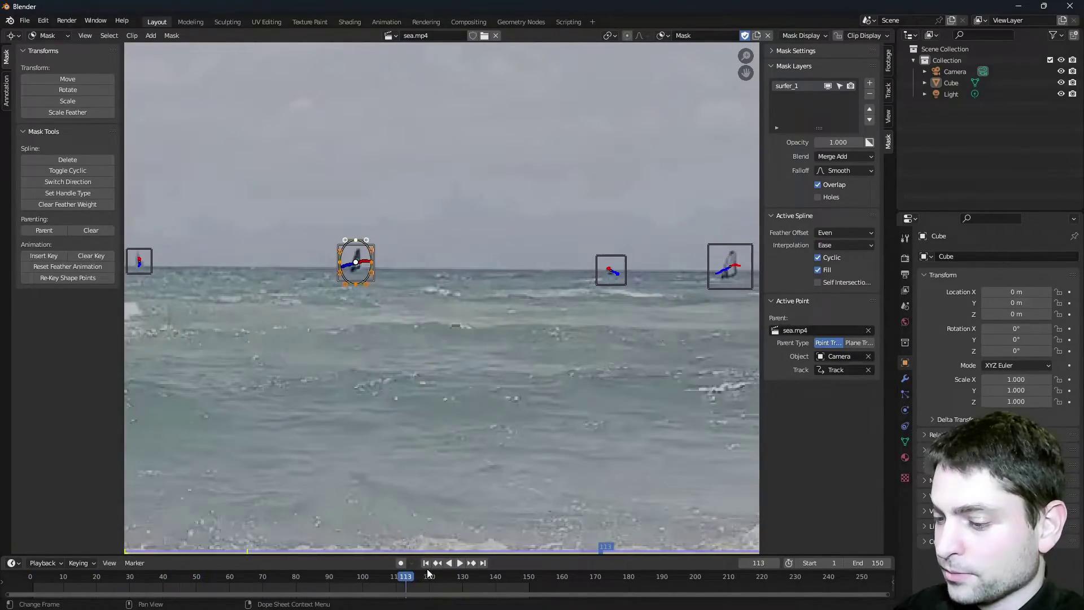
click(426, 564)
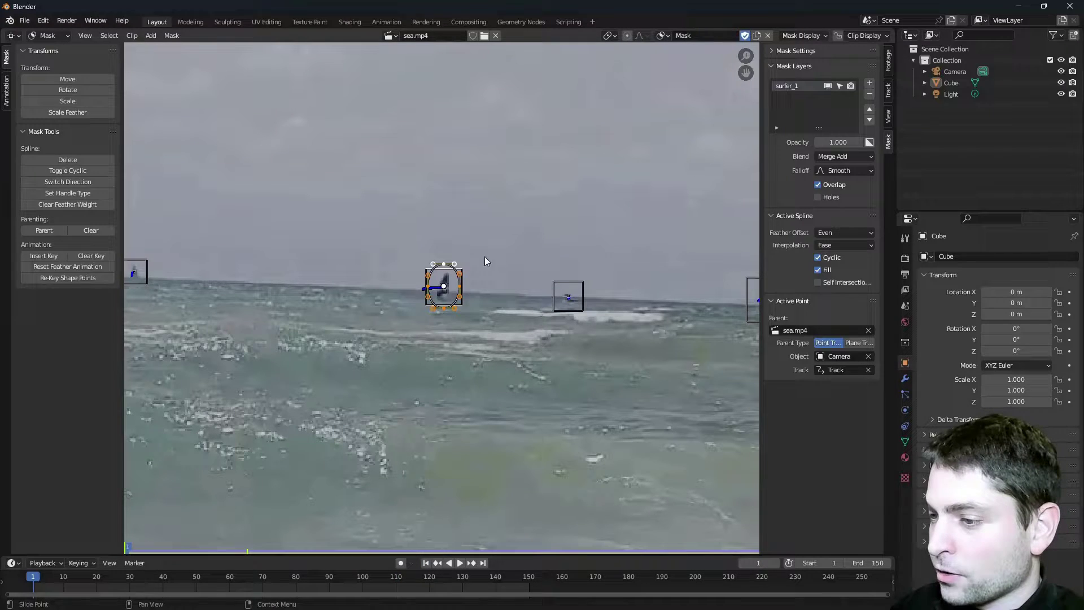
click(841, 87)
scroll(496, 239, down, 2)
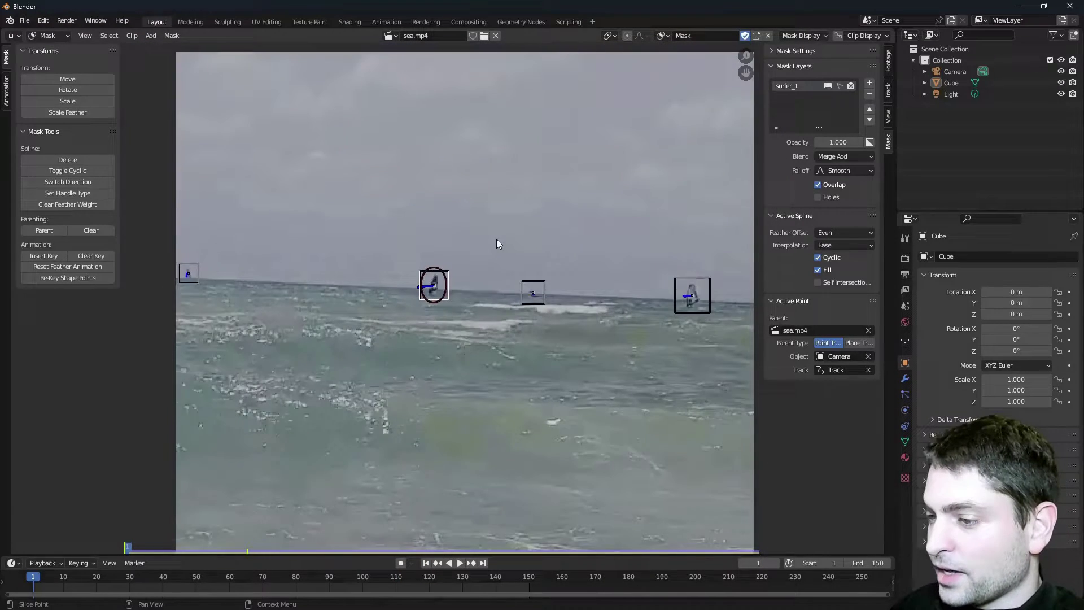
middle_drag(538, 304, 497, 256)
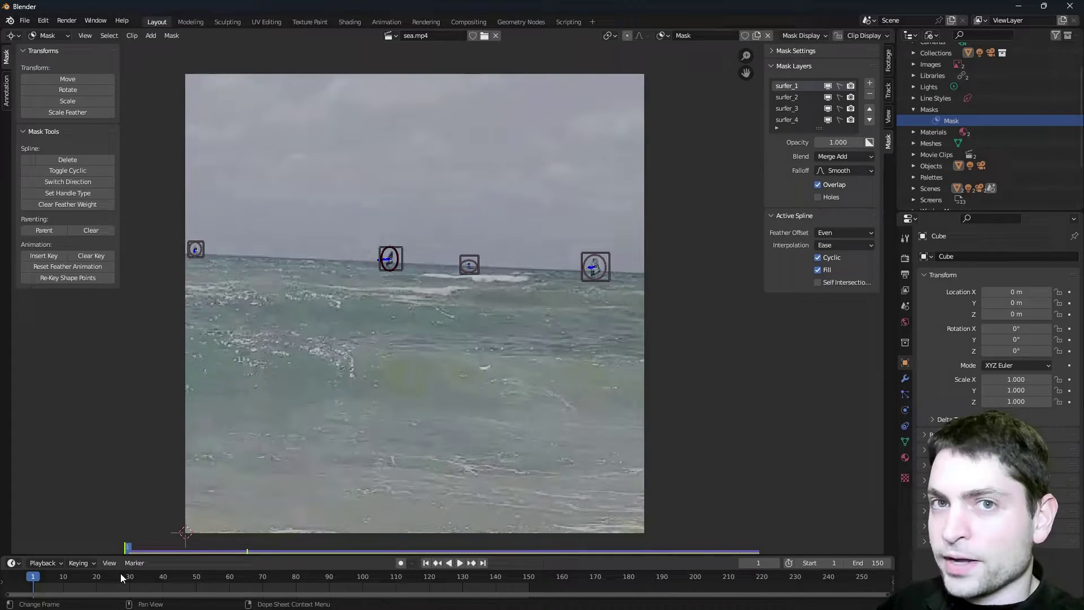
- Play and scrub to verify the masks, then rename the mask datablock from Mask to Surfers
key(space)
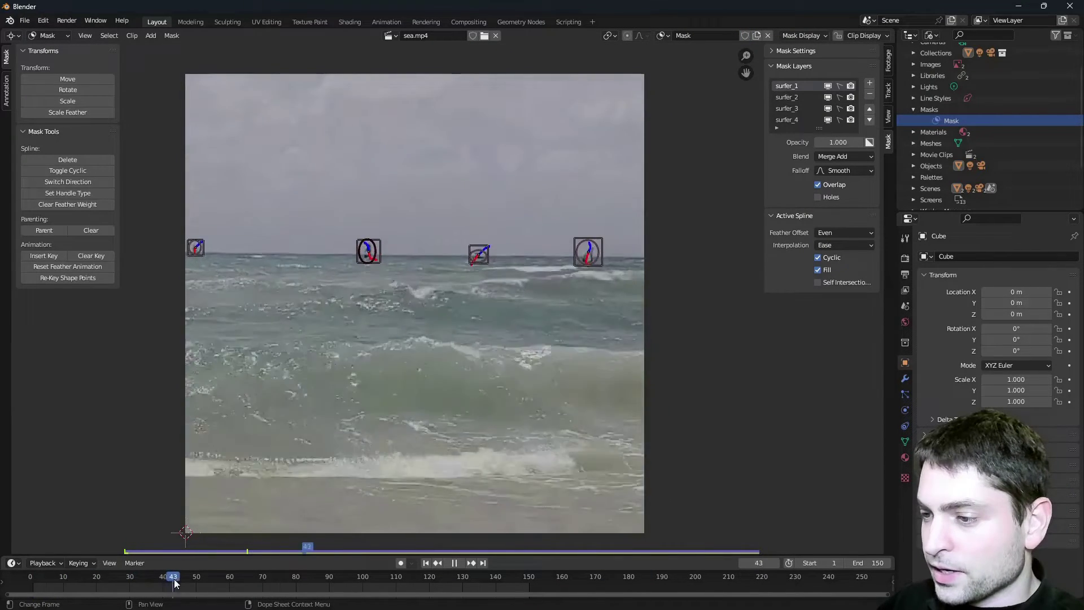
drag(174, 584, 138, 585)
key(Escape)
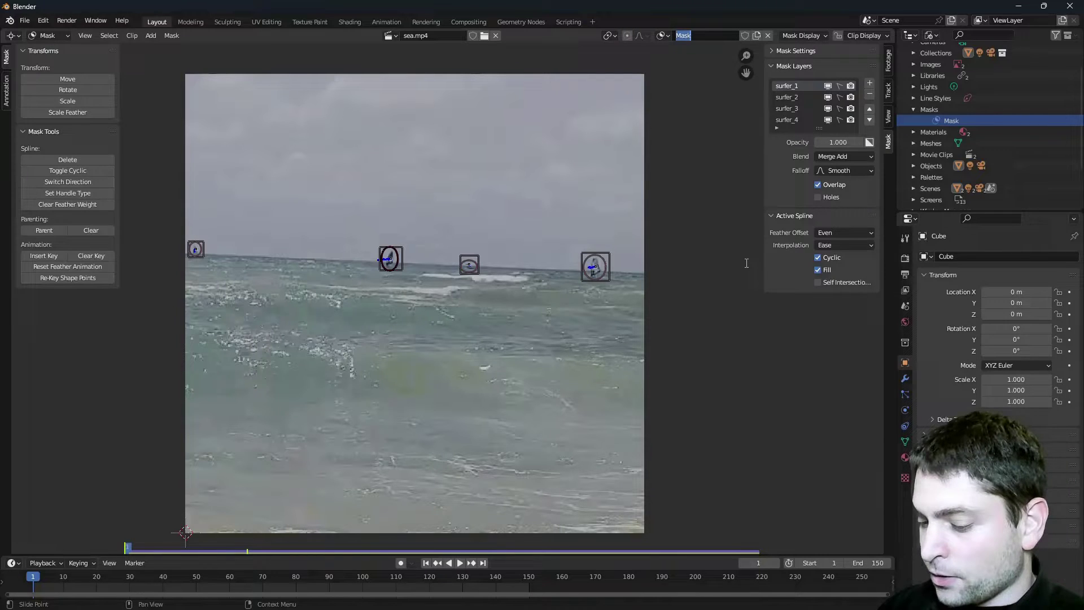
text(Surfers)
key(Return)
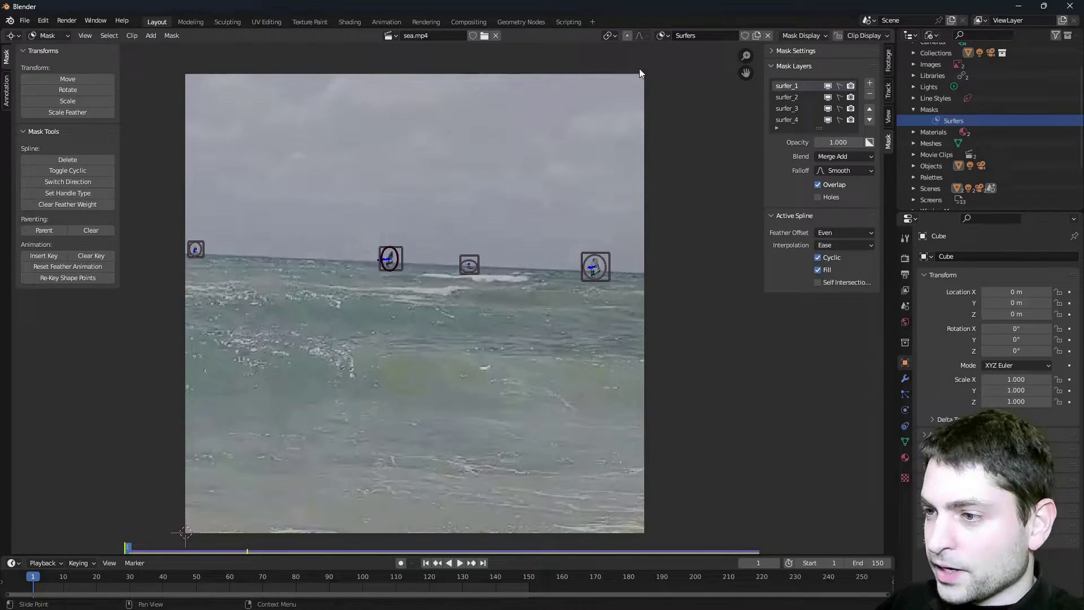
- Turn the area into a Video Sequencer with the Sequencer & Preview layout
click(17, 36)
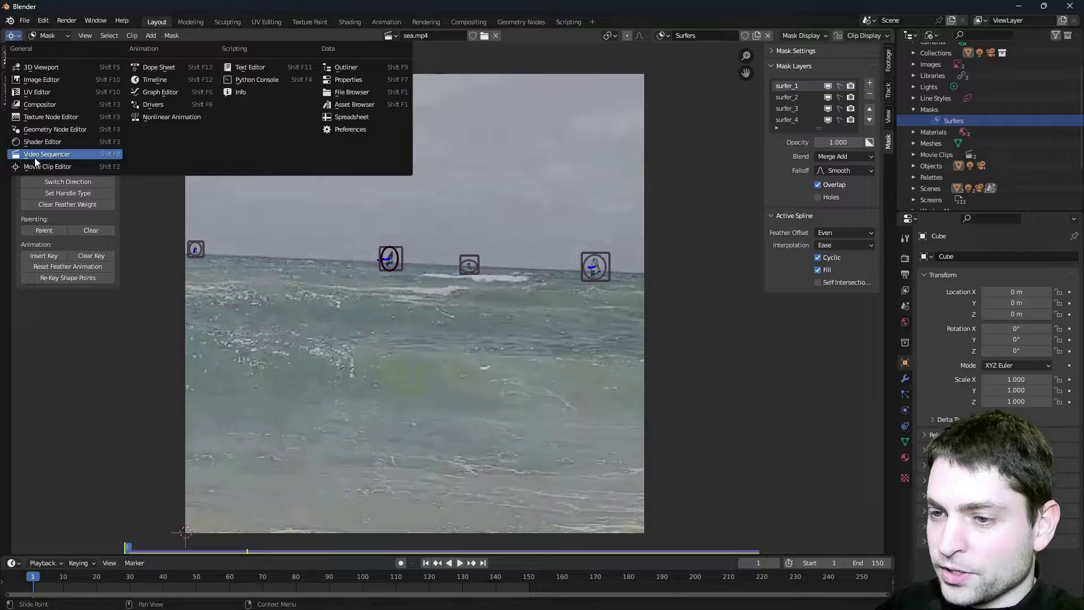
click(103, 157)
click(103, 36)
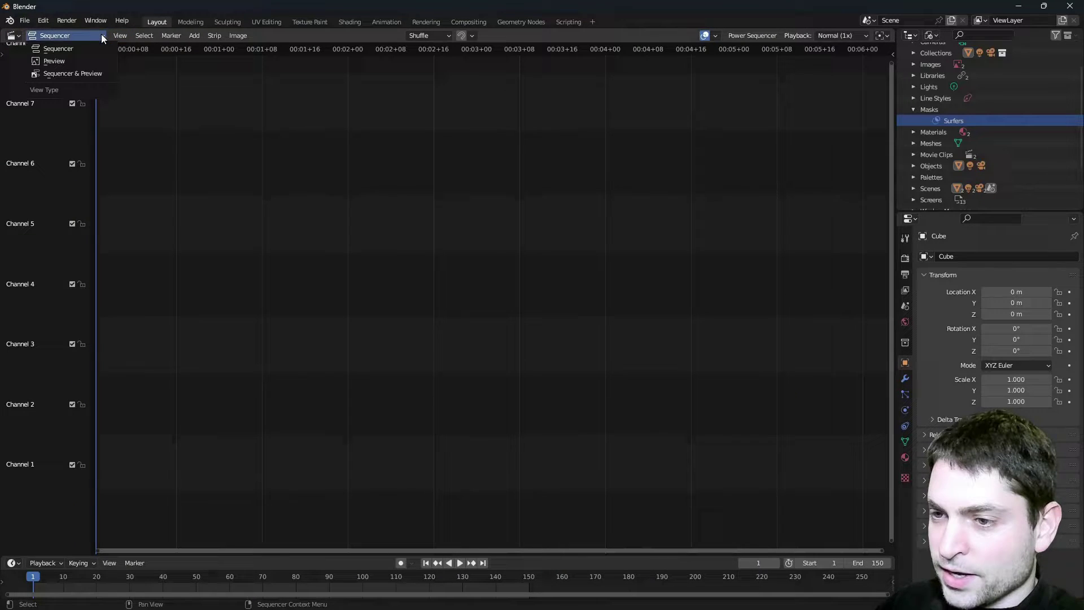
click(97, 75)
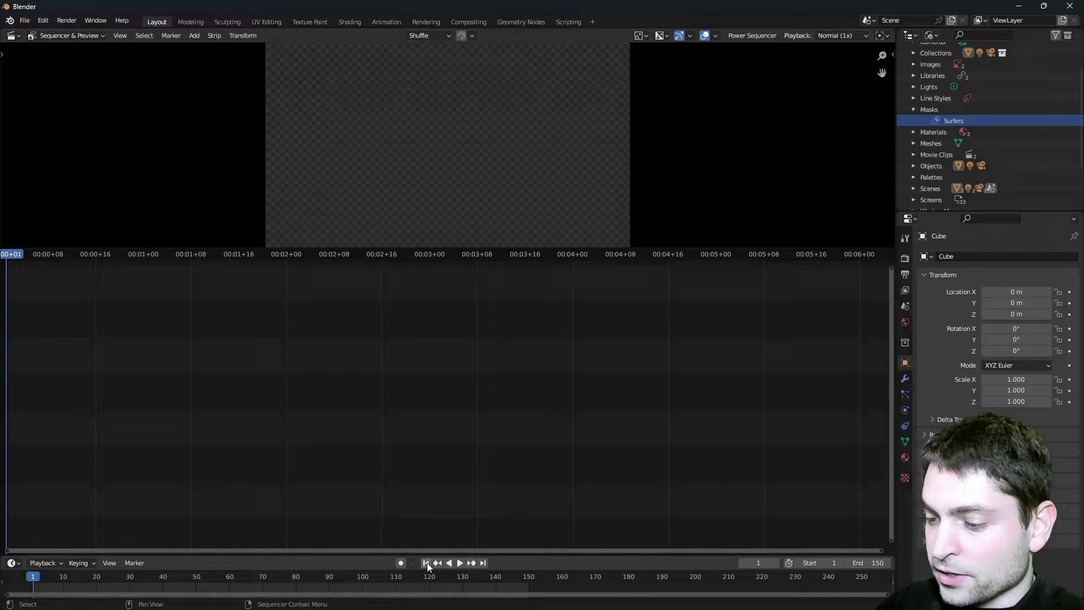
- Add the sea.mp4 clip as a strip and make the preview area taller
click(194, 35)
mouse_move(251, 57)
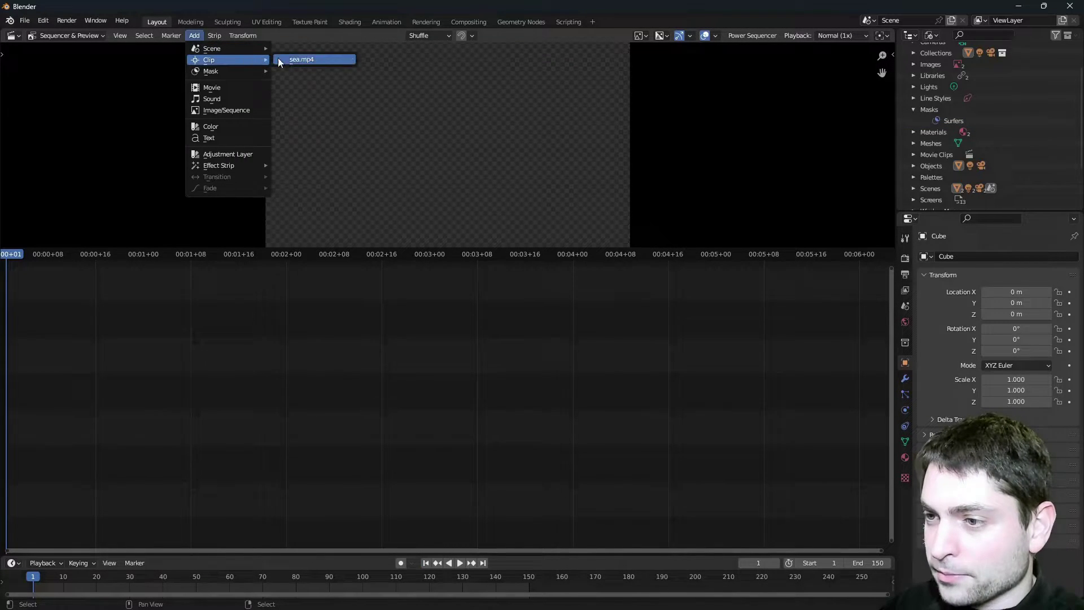
click(326, 60)
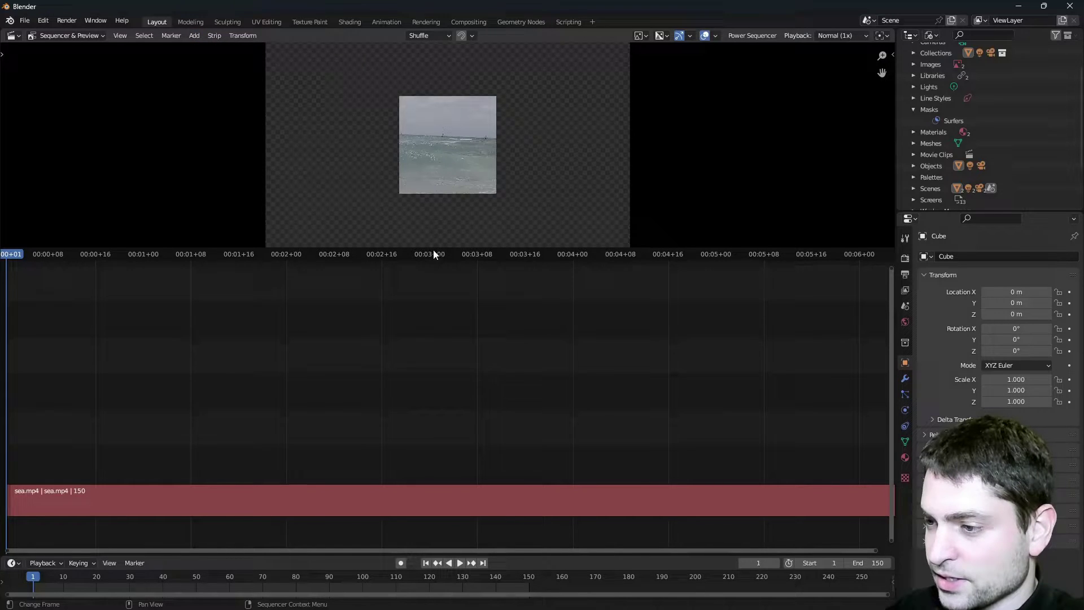
drag(435, 250, 453, 393)
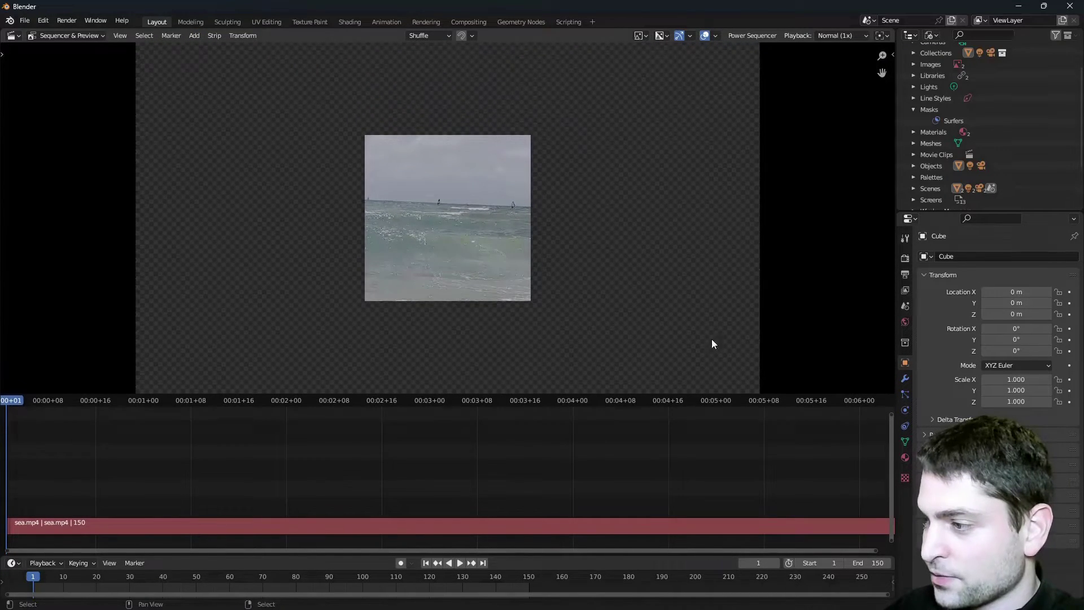
ctrl+scroll(905, 279, up, 7)
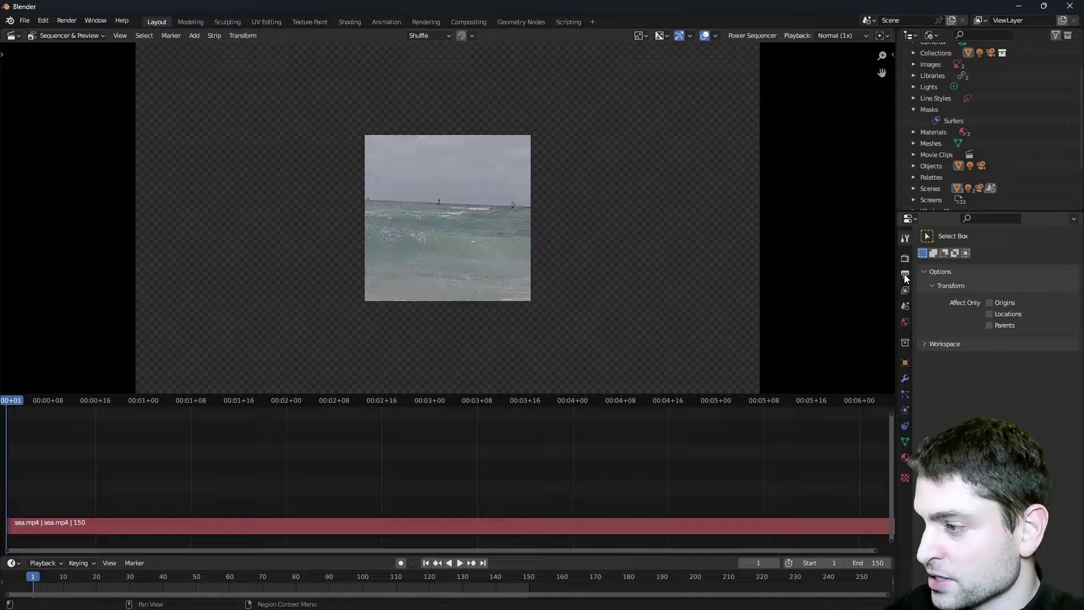
- In the output Format settings, choose 30 fps and enter 512 px as Resolution X
click(903, 273)
click(1058, 360)
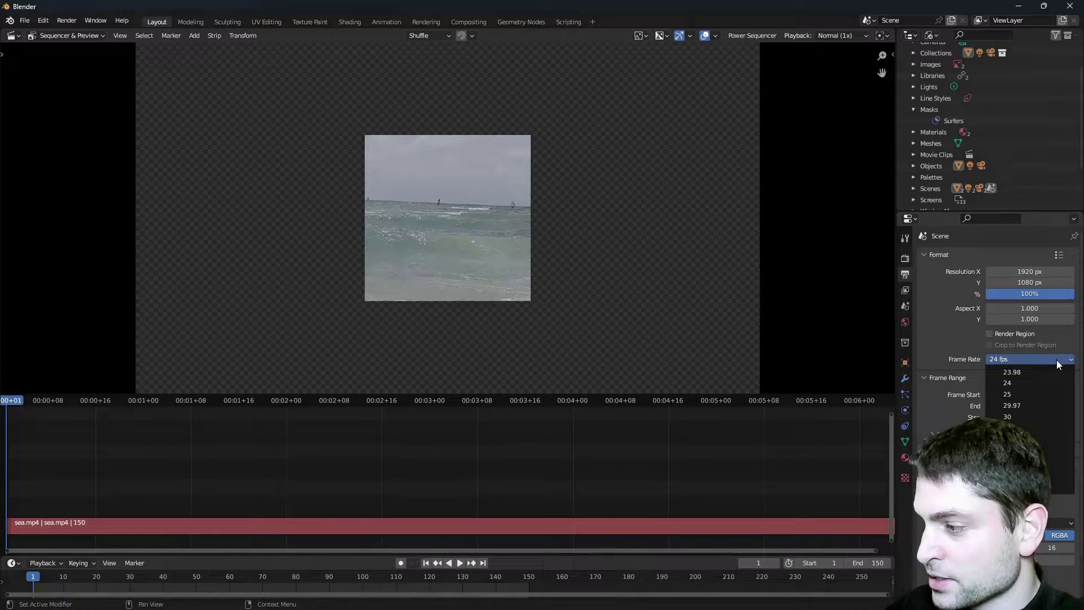
click(1036, 418)
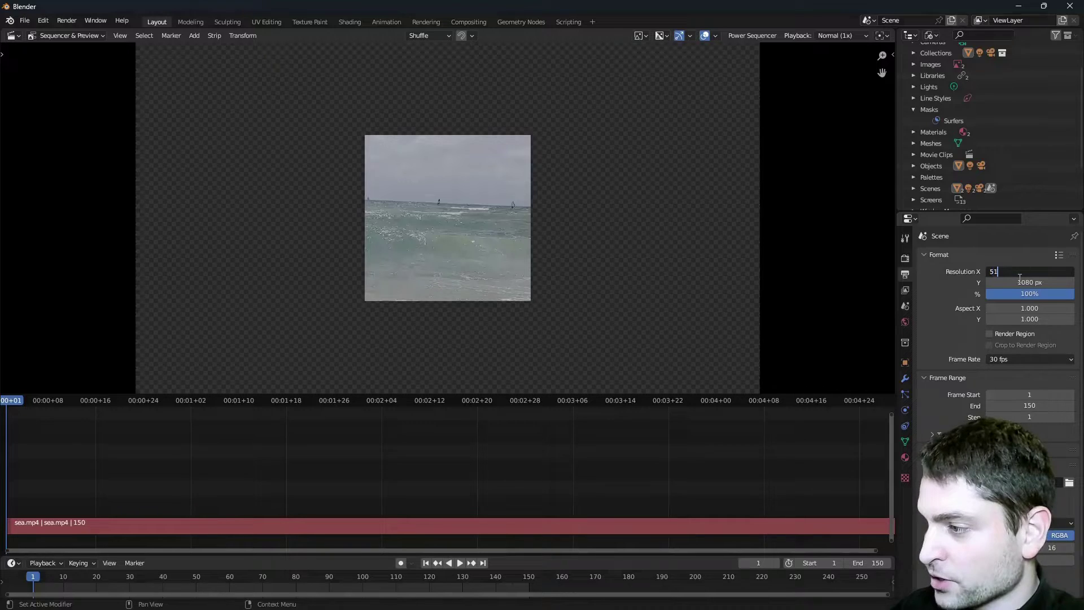
key(Return)
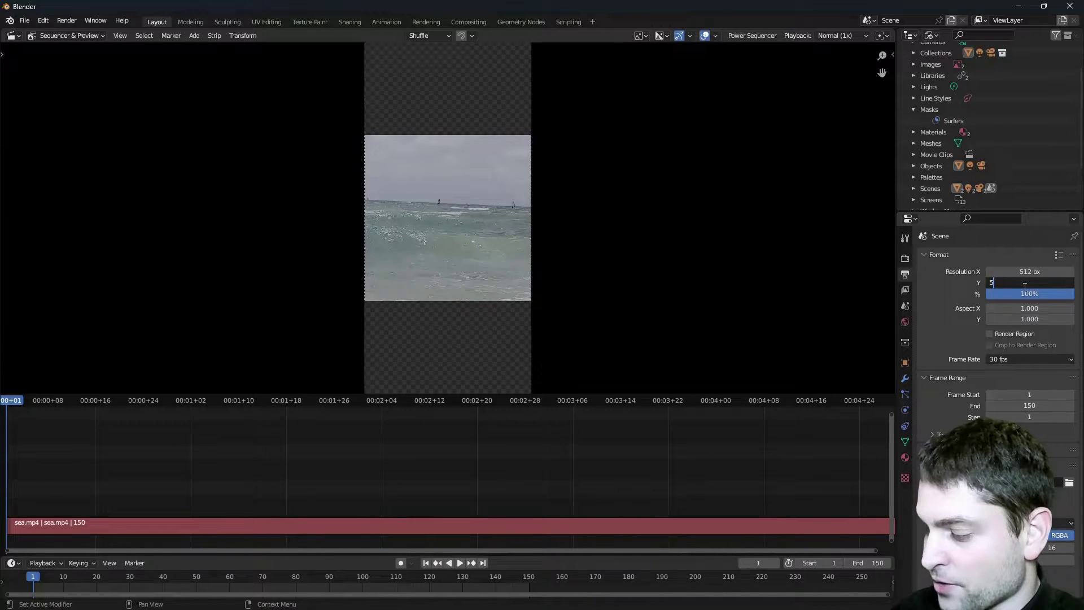
- Set the output Resolution Y to 512 px for a square frame
click(1025, 282)
text(512)
key(Return)
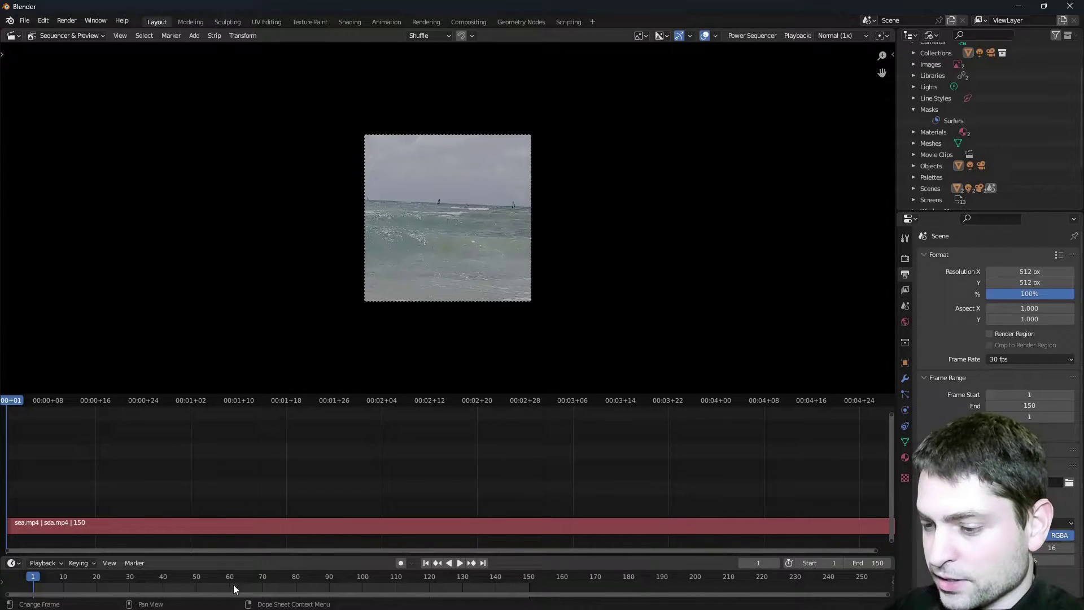
- Scrub the preview, zoom the sequencer out and select the sea.mp4 strip
mouse_move(40, 575)
mouse_down()
mouse_move(497, 576)
mouse_move(49, 577)
mouse_up()
scroll(466, 447, down, 6)
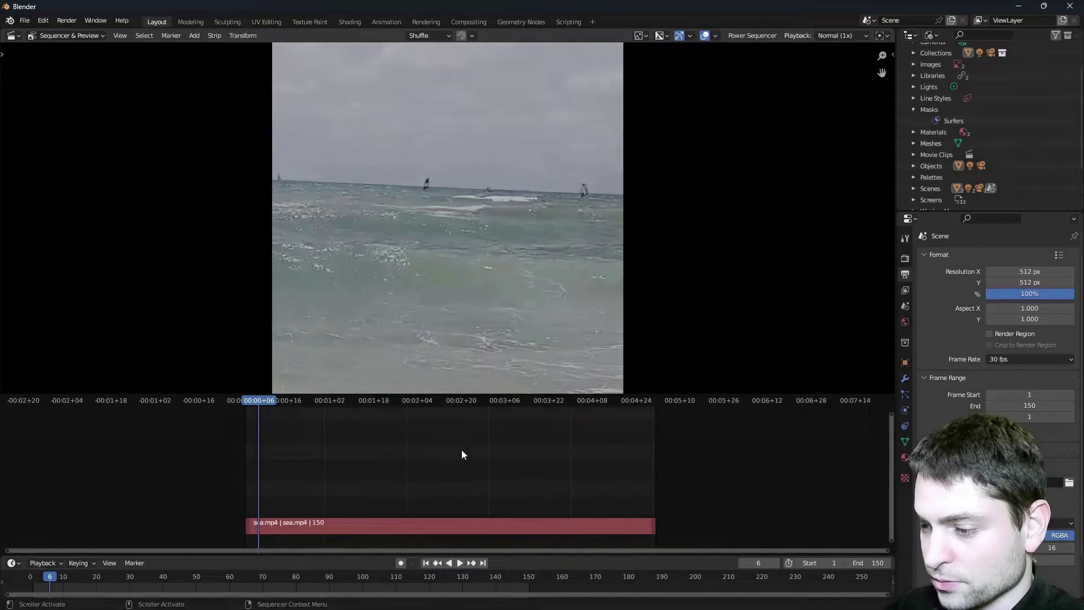
scroll(460, 455, down, 2)
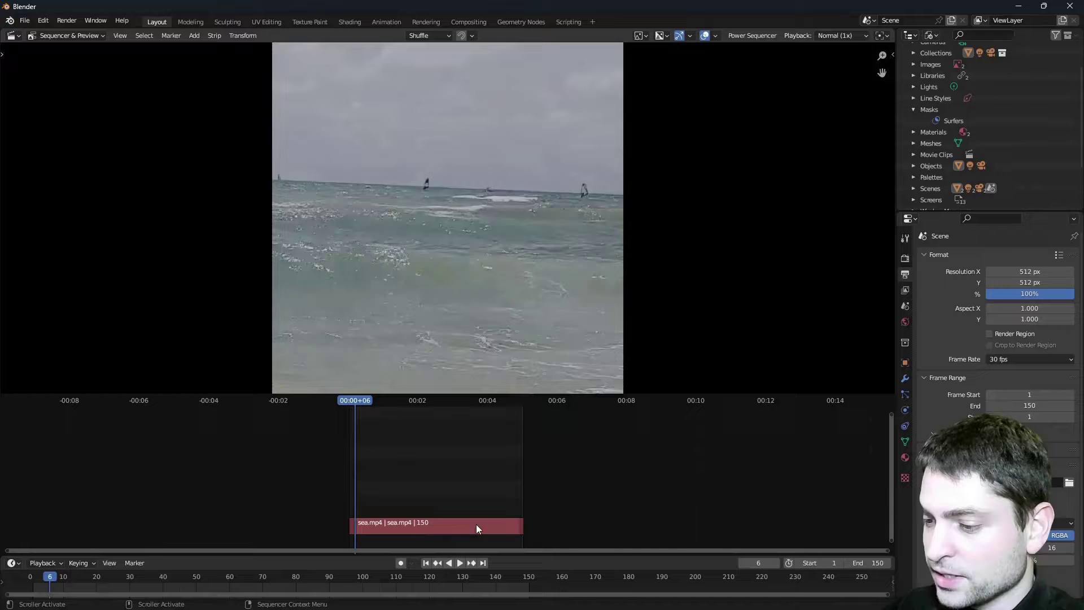
click(439, 525)
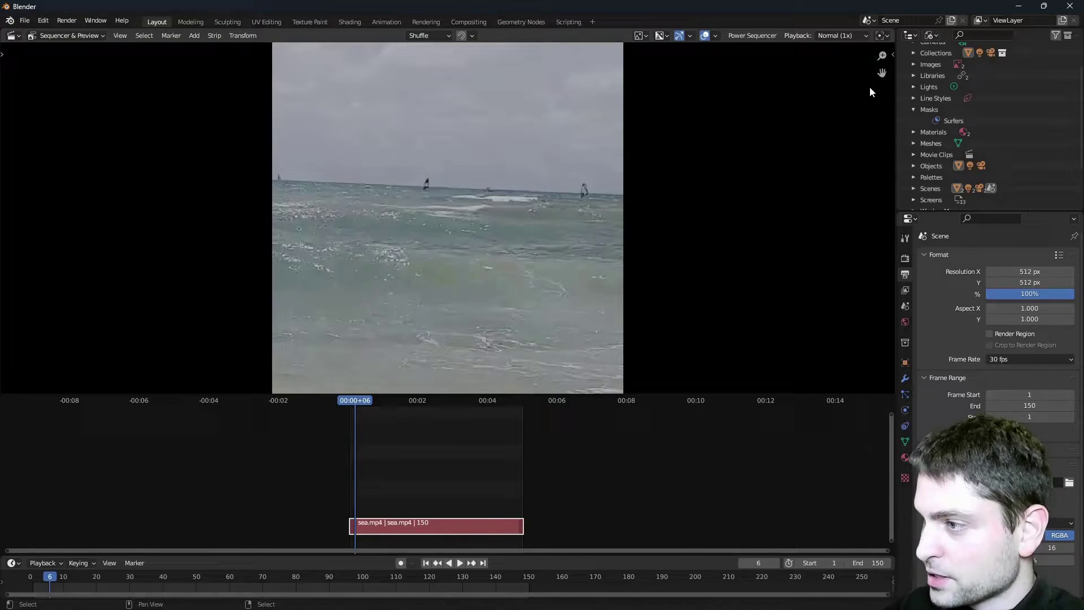
- Add a Mask strip modifier to sea.mp4 using the Surfers mask as input
click(895, 54)
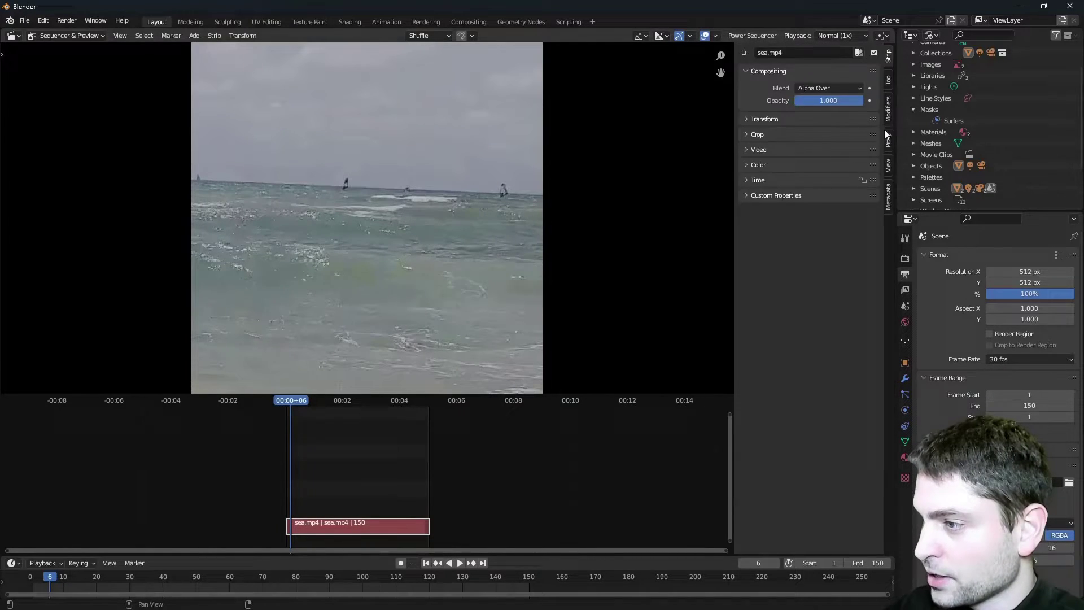
click(889, 109)
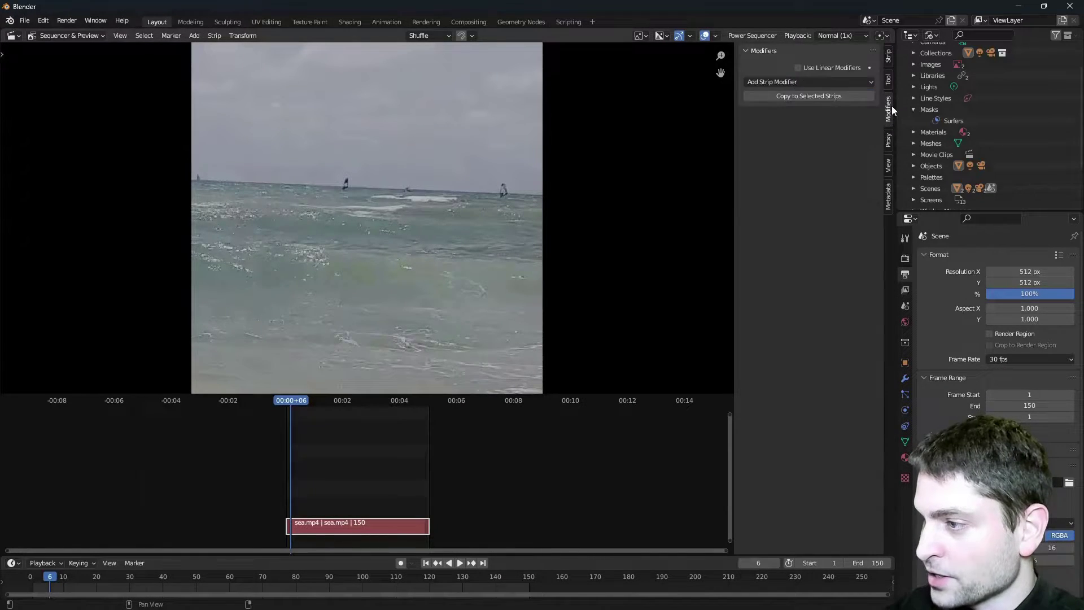
click(846, 83)
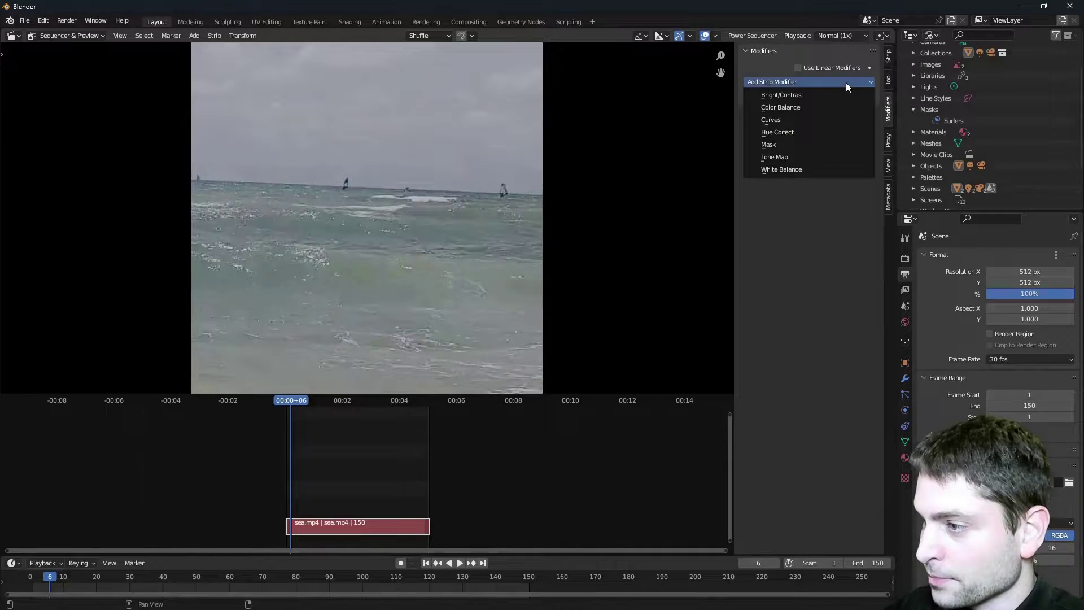
click(824, 144)
click(847, 130)
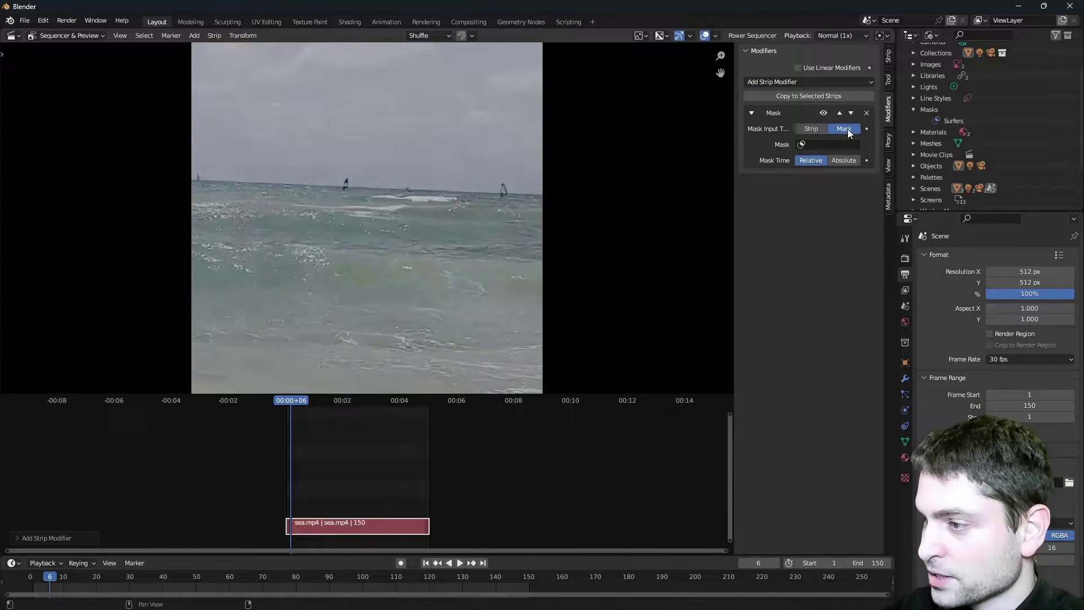
click(824, 146)
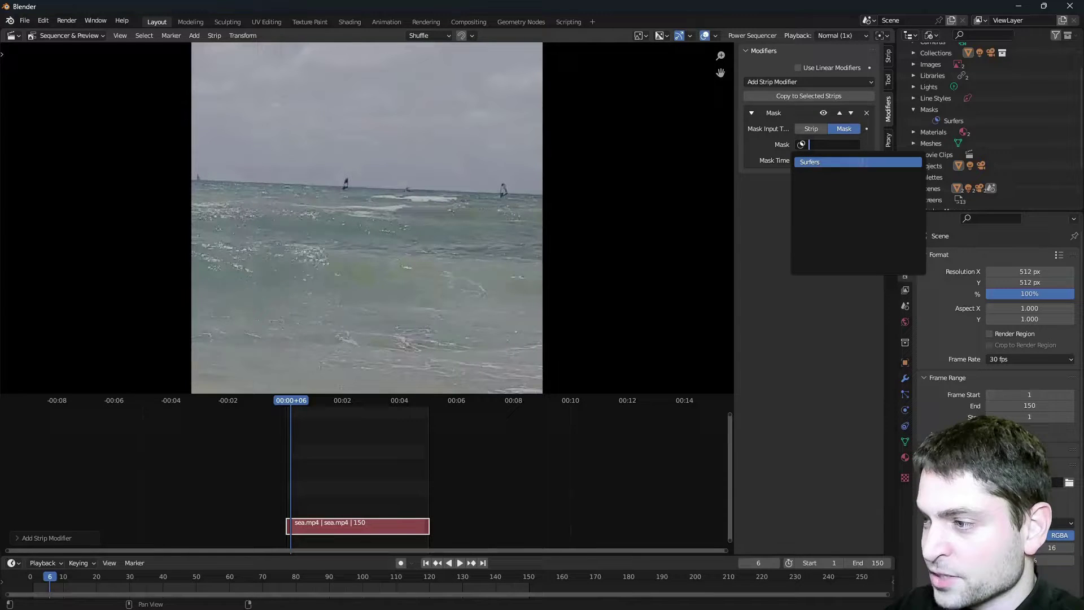
click(869, 163)
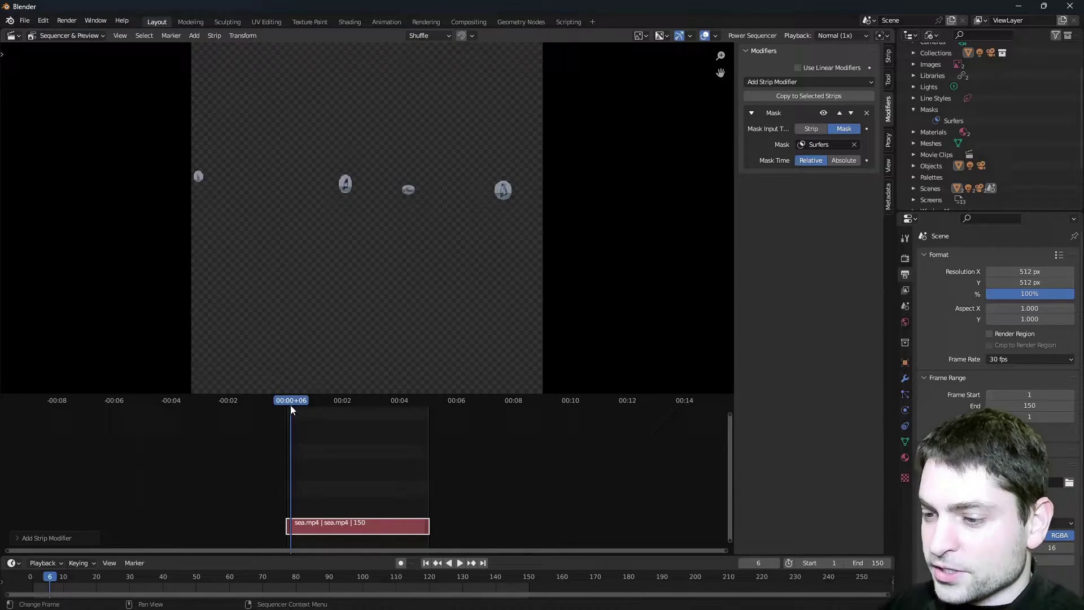
- Play and scrub the masked clip to check that only the surfers show
key(space)
click(277, 399)
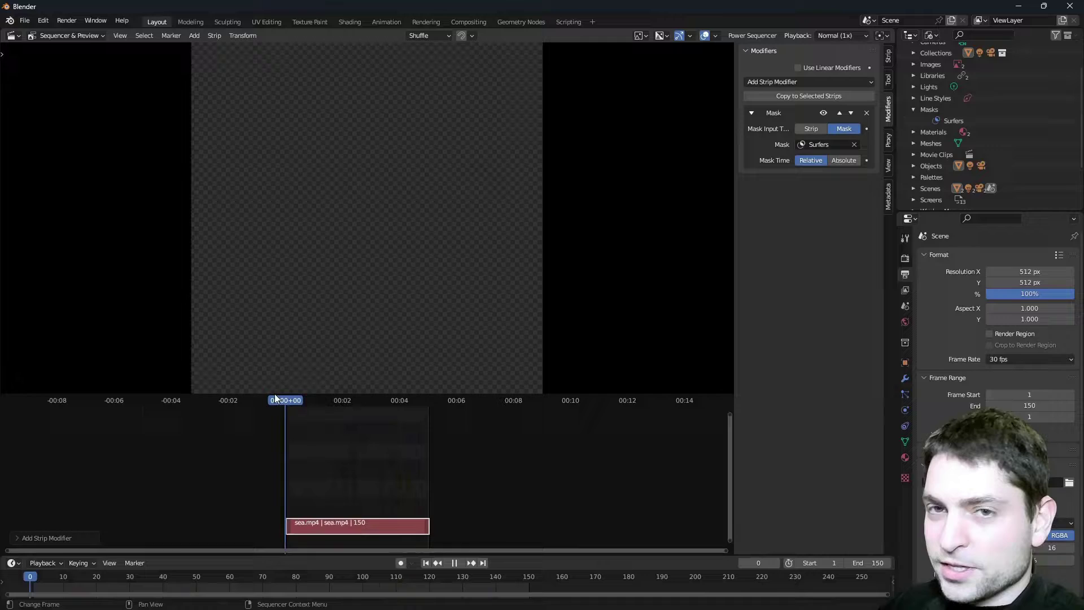
drag(276, 398, 321, 396)
key(space)
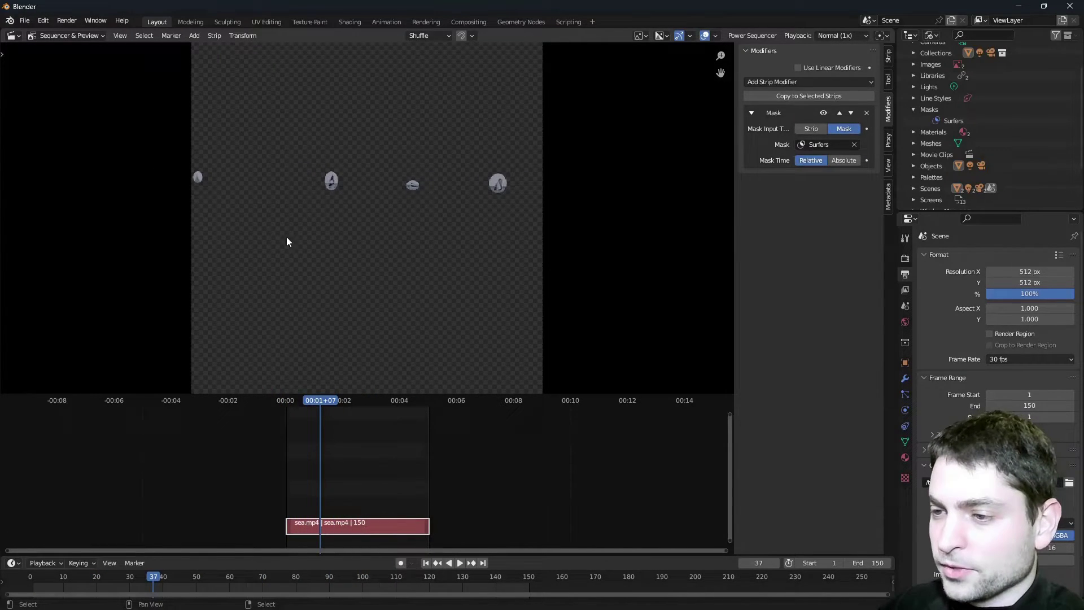
- Switch back to the Movie Clip Editor and set the surfer_4 mask layer's blend to Multiply
click(12, 36)
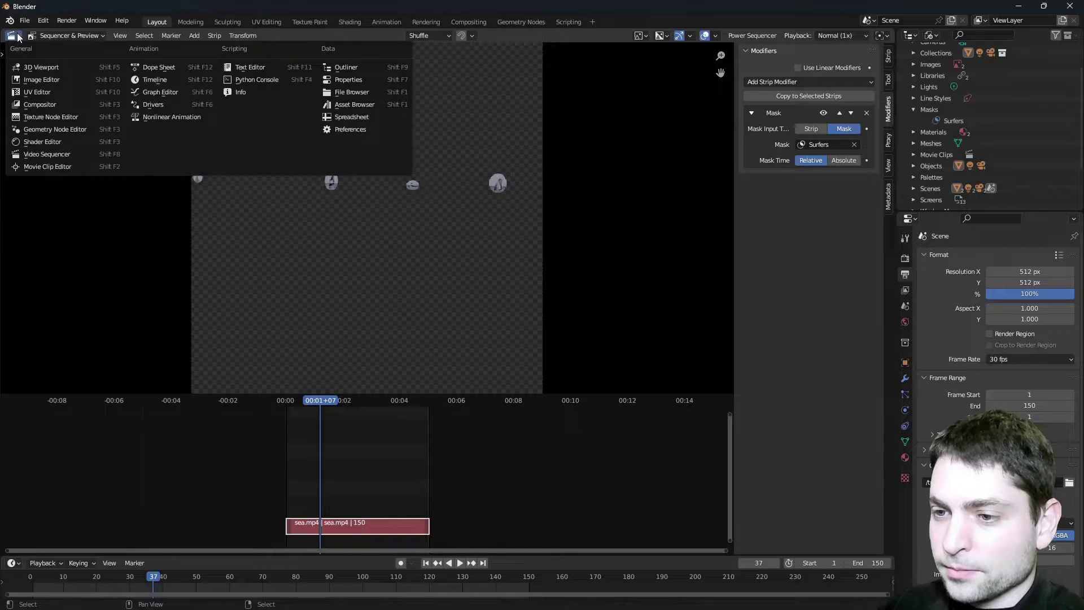
click(84, 167)
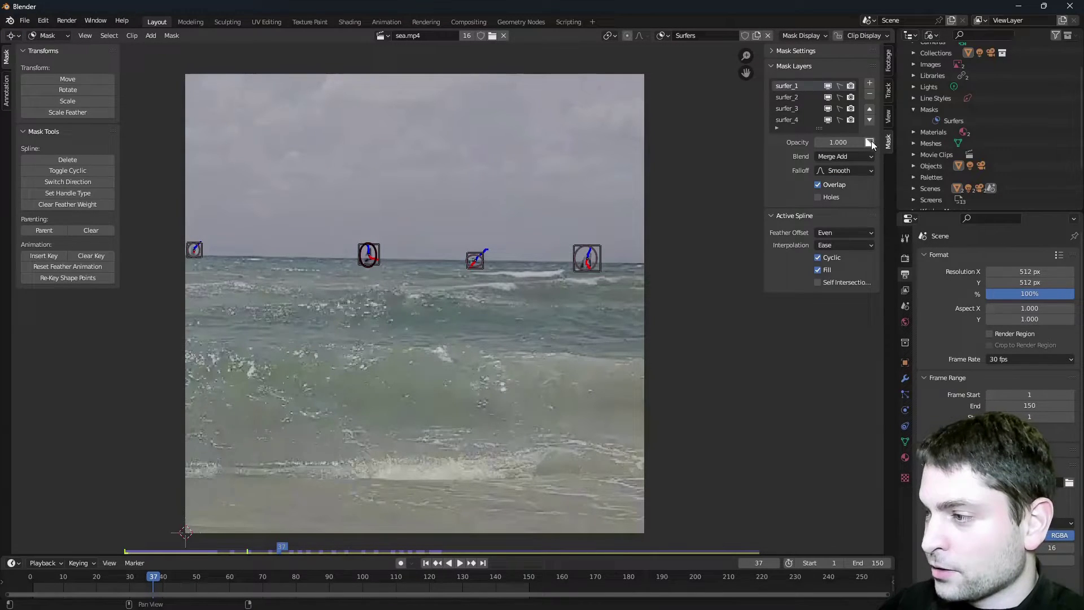
click(798, 98)
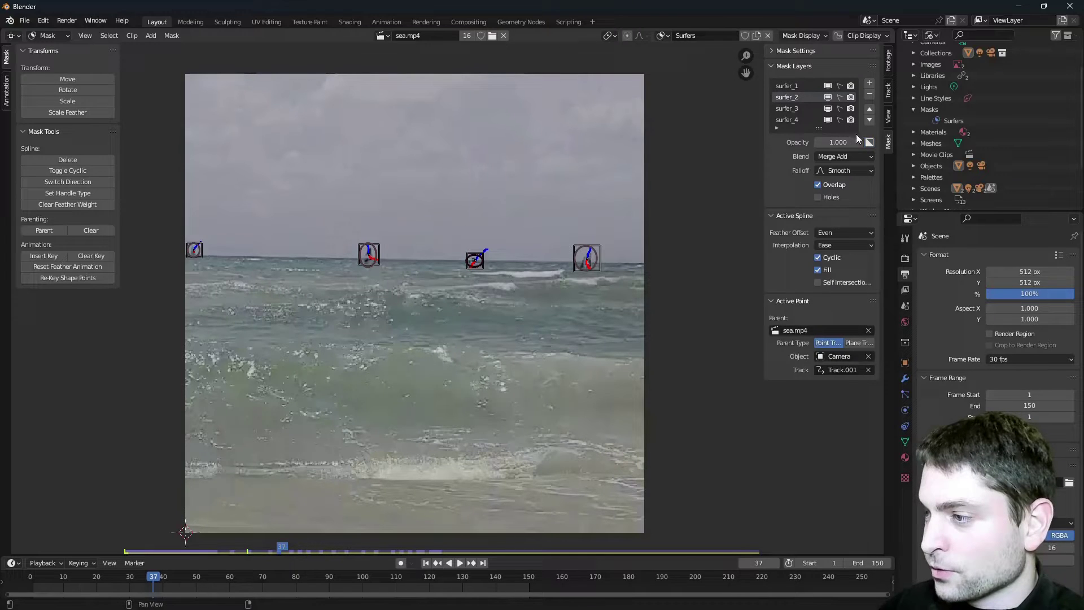
key(Down)
key(Down)
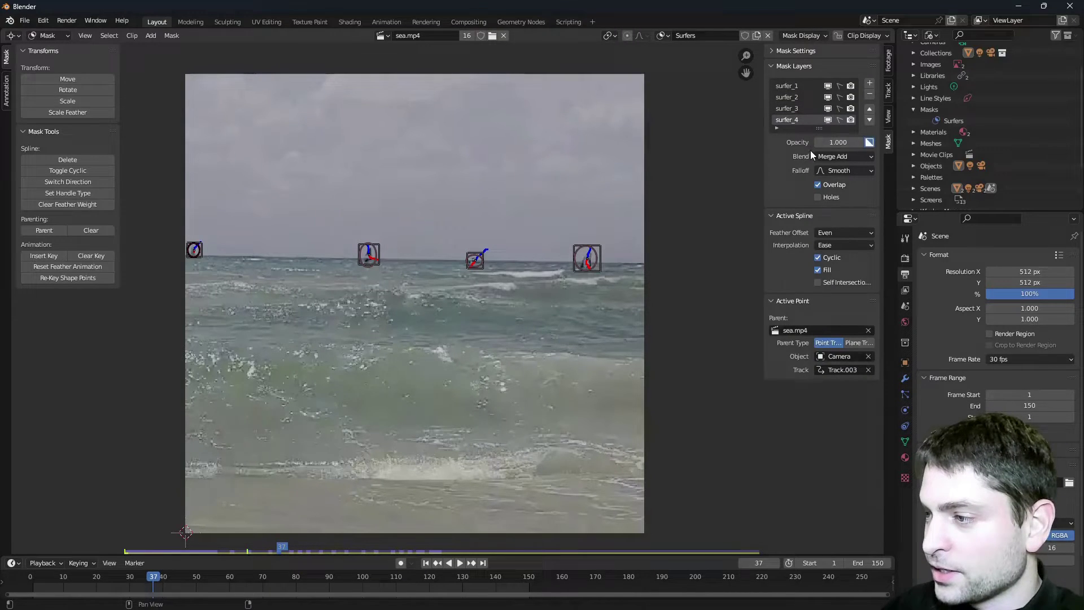
click(871, 158)
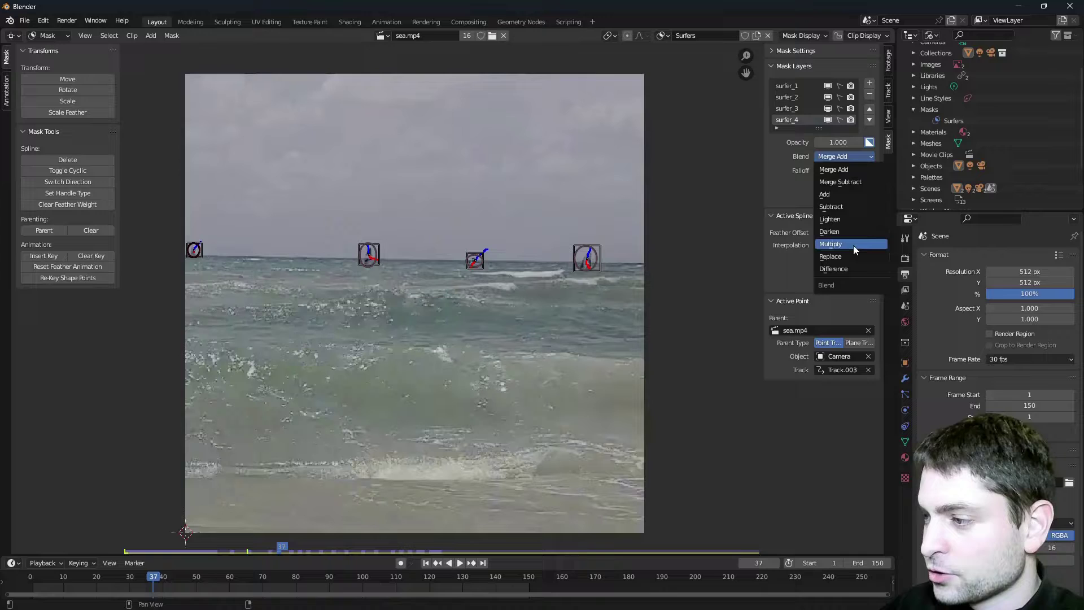
click(855, 251)
- Set the surfer_2 mask layer's blend to Multiply, then make surfer_1 active
click(845, 156)
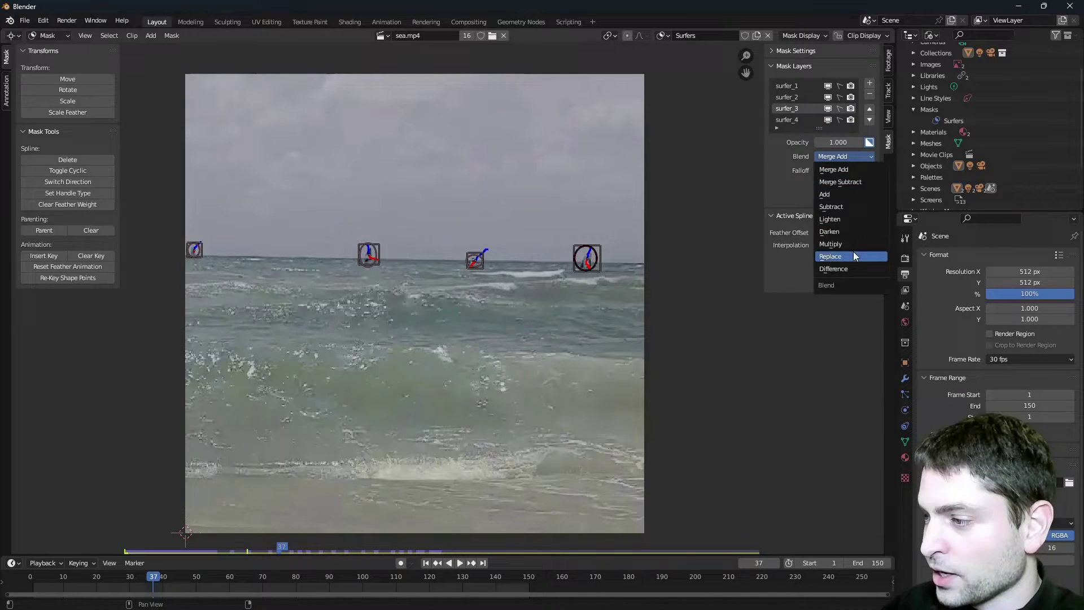
click(850, 182)
key(Up)
key(Up)
click(856, 160)
click(850, 250)
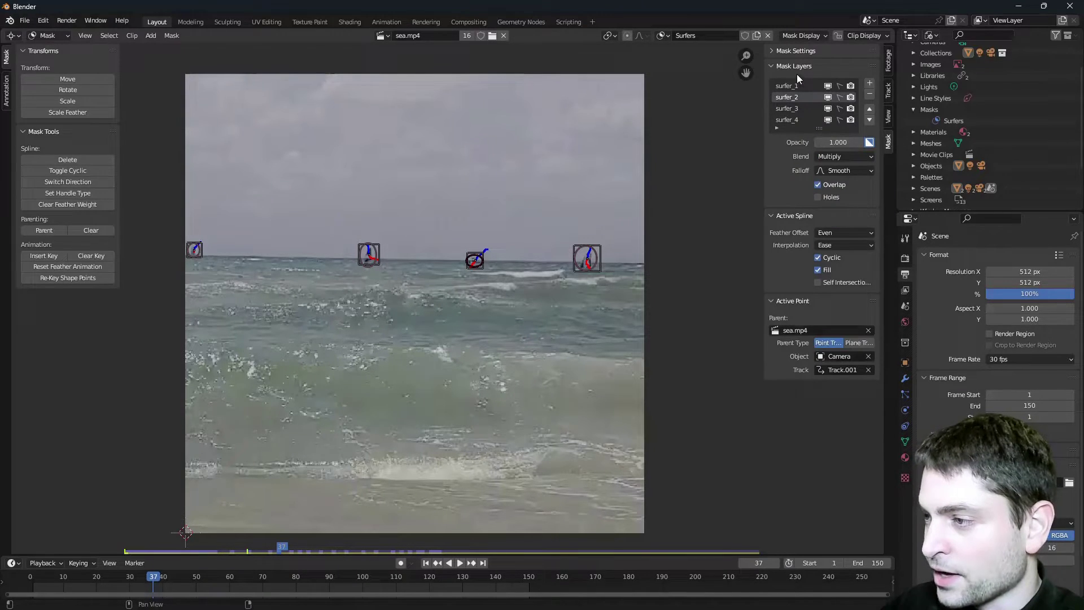
click(791, 87)
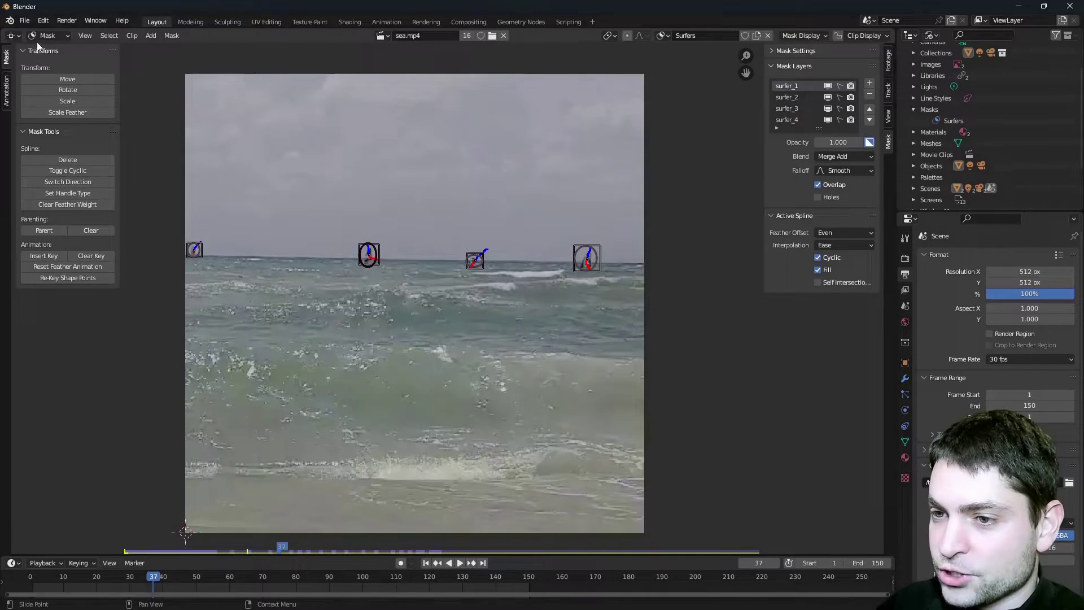
click(13, 35)
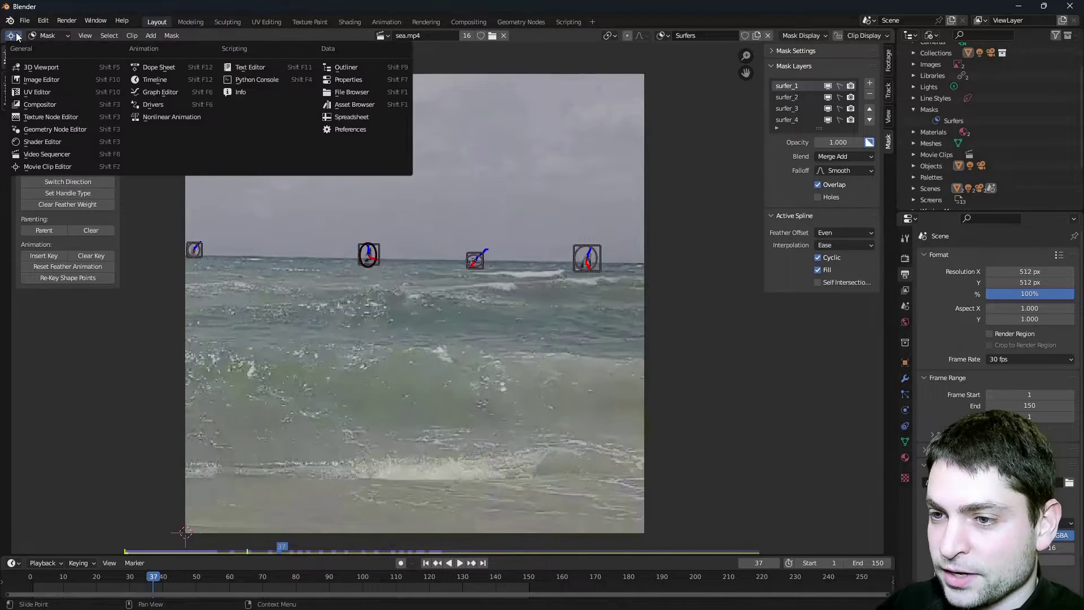
- Switch to the Video Sequencer, play the clip to check the surfers are blacked out, and return to frame 1
click(103, 156)
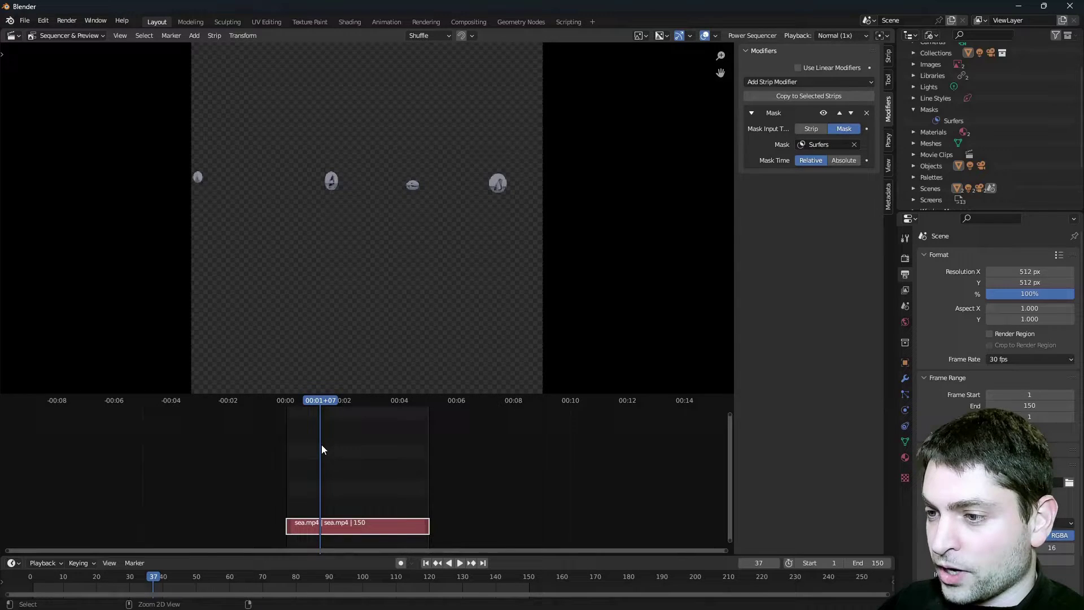
key(space)
mouse_move(322, 403)
mouse_down()
mouse_move(389, 402)
mouse_move(304, 407)
mouse_up()
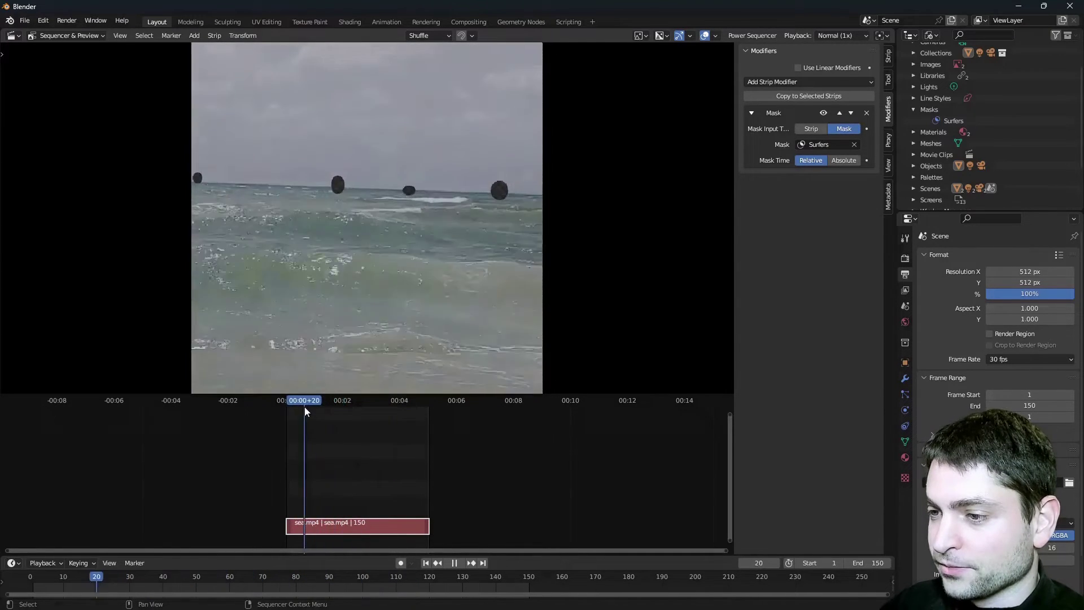
key(space)
key(Down)
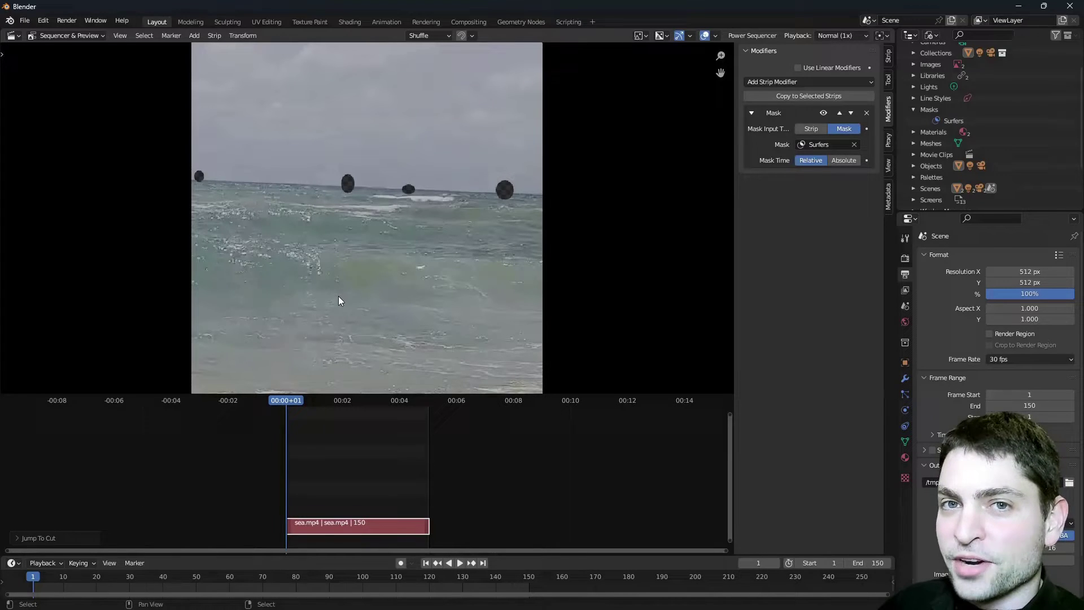
drag(898, 280, 877, 279)
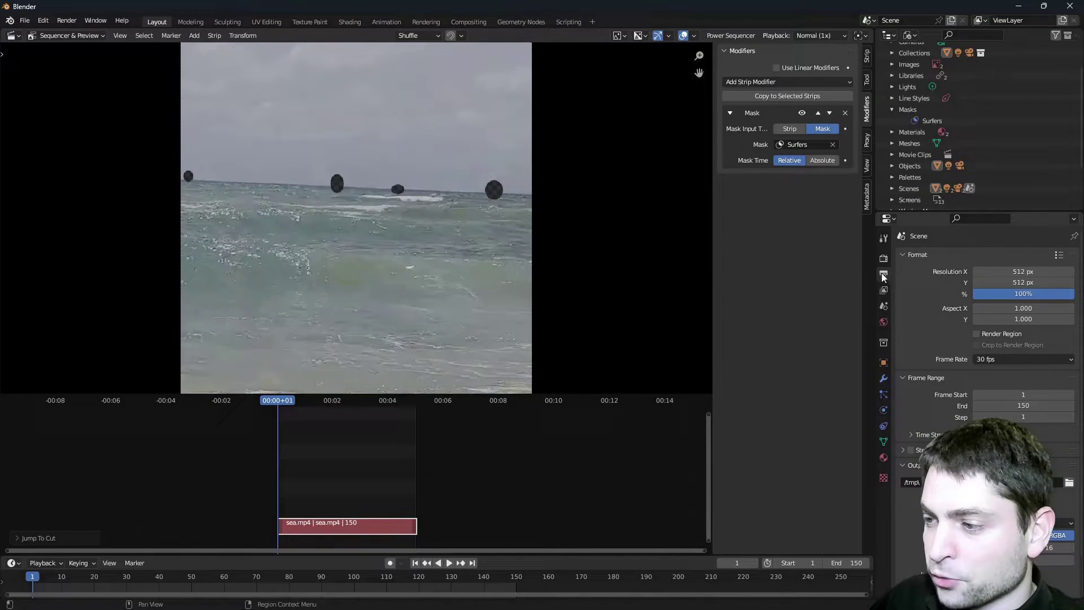
- Drag the sequencer's right border far left so the Outliner and Properties column shows the output settings in full
drag(874, 277, 660, 277)
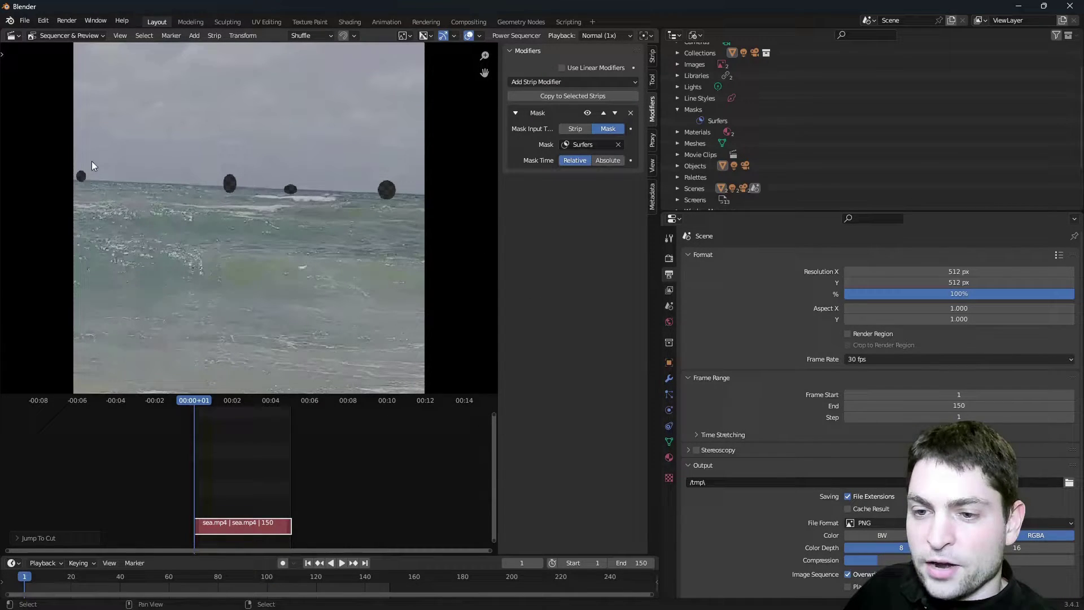
- In Render Properties, enable AI Render and uncheck Apply a Preset Style
click(669, 259)
click(898, 550)
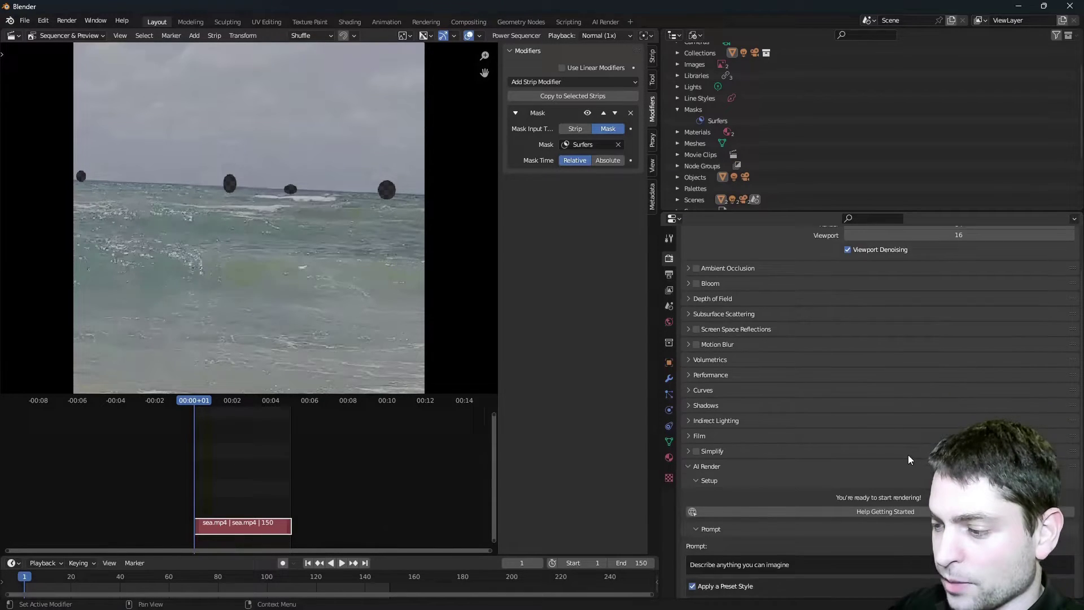
scroll(920, 388, down, 5)
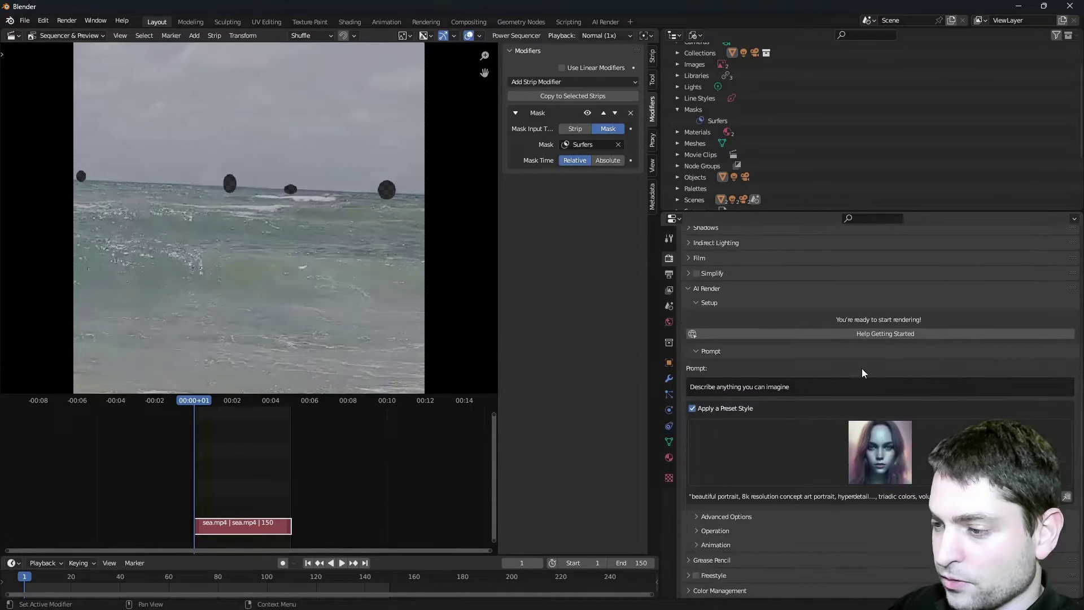
click(693, 408)
- Expand AI Render's Advanced Options, Operation and Animation sections
click(697, 518)
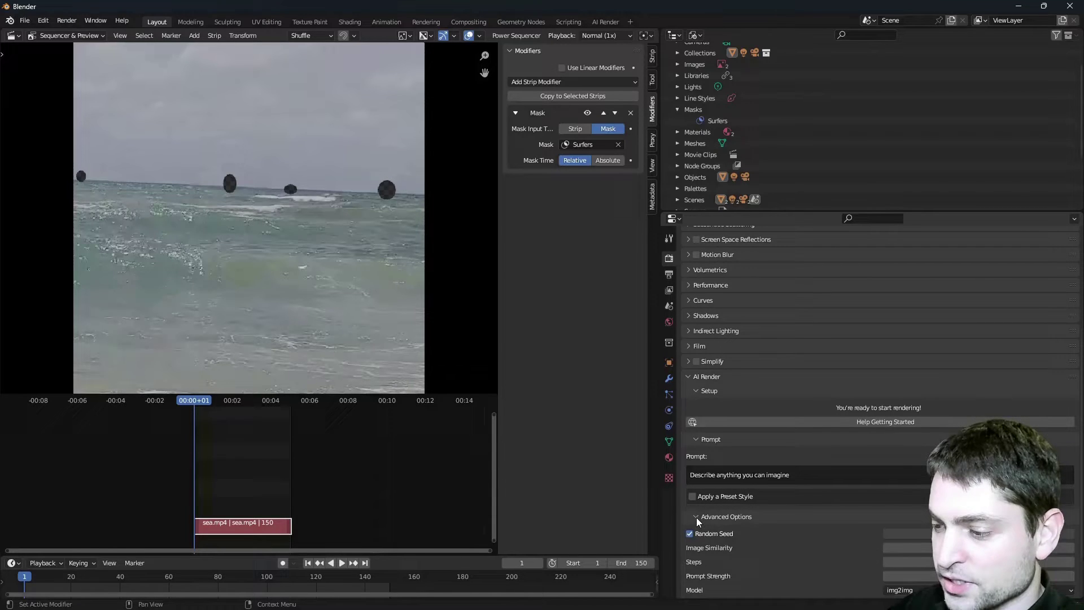
scroll(833, 488, down, 3)
click(697, 530)
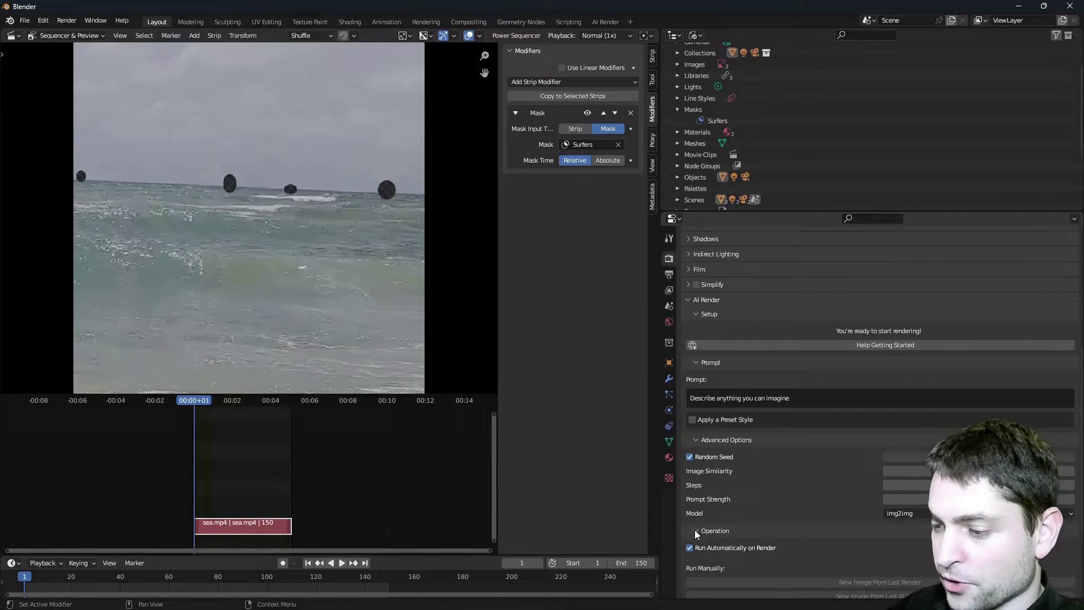
scroll(831, 479, down, 5)
click(697, 545)
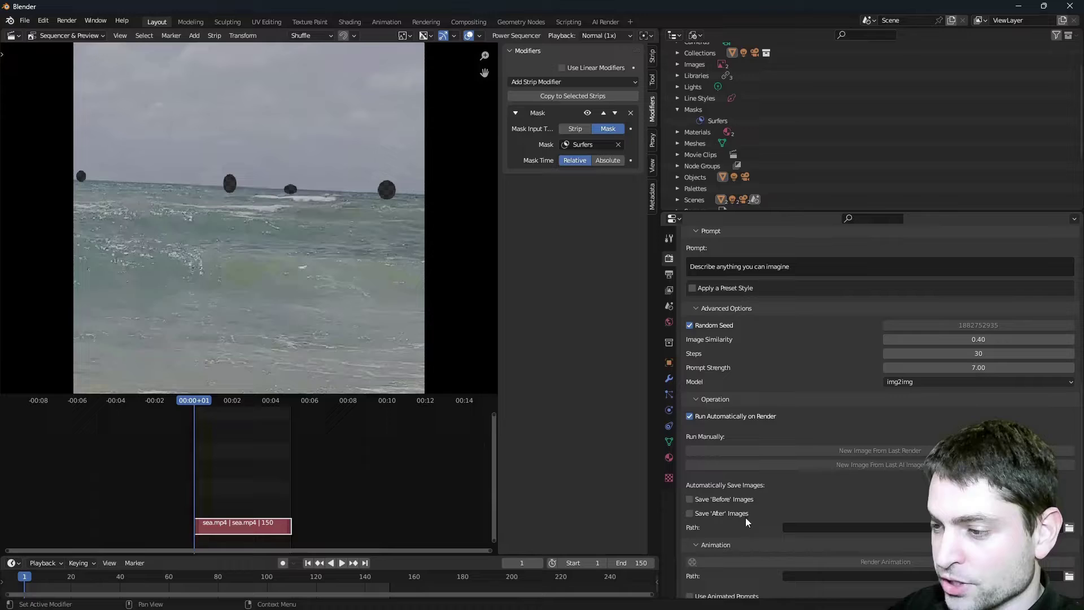
click(932, 382)
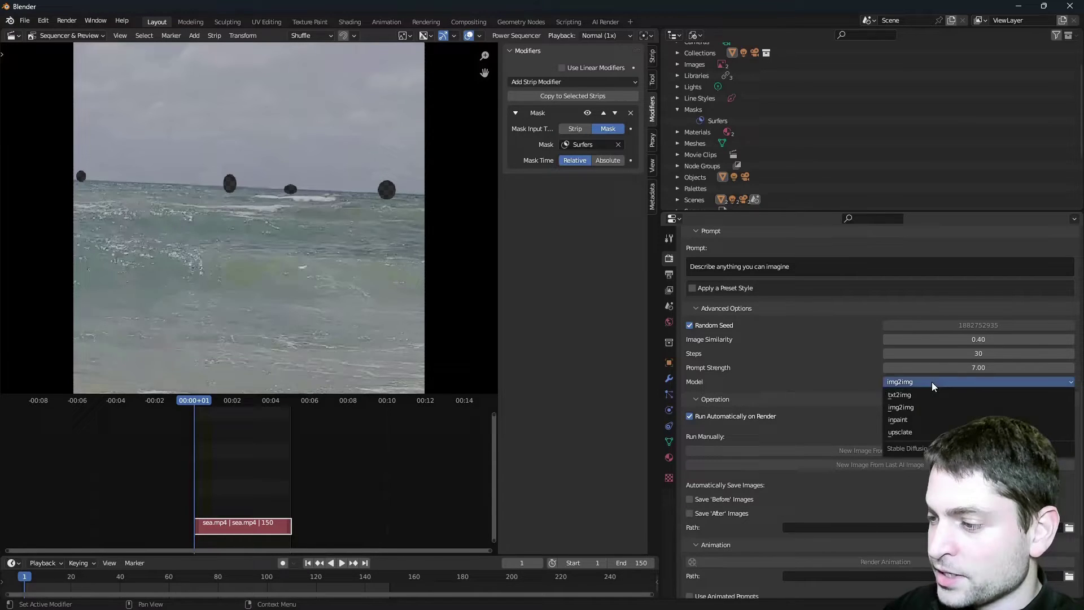
- Choose the inpaint model and enter the prompt 'clear blue sea horizon'
click(950, 421)
click(802, 264)
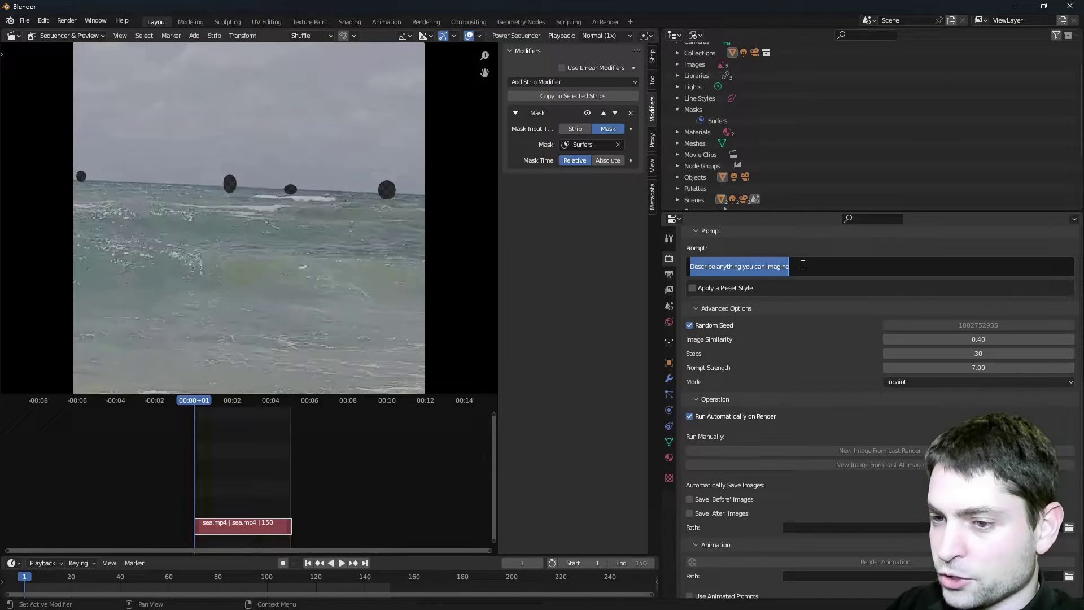
text(clear bl)
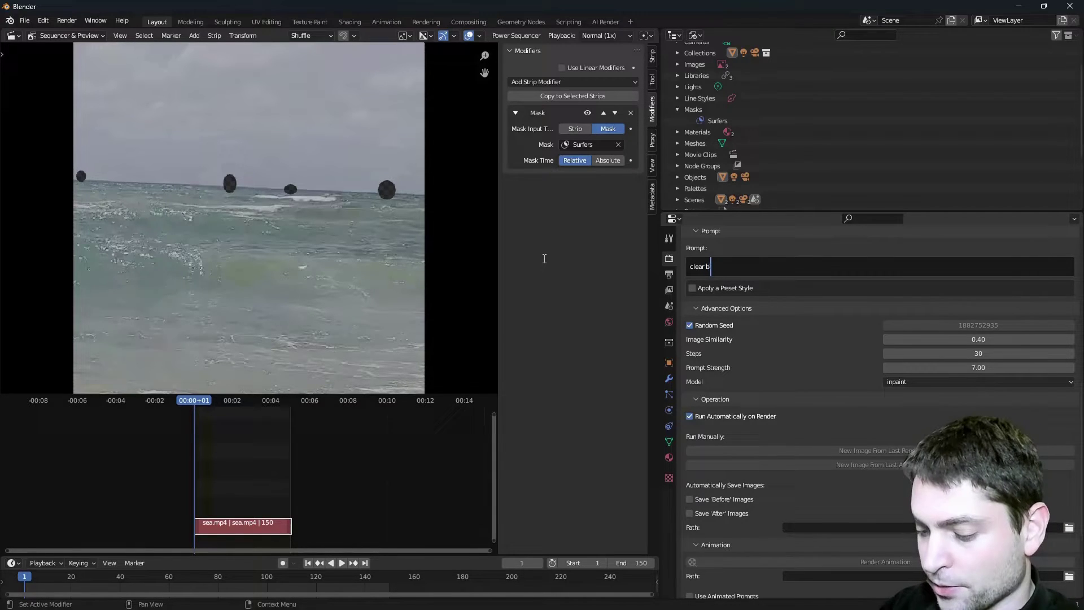
text(ue sea horizon)
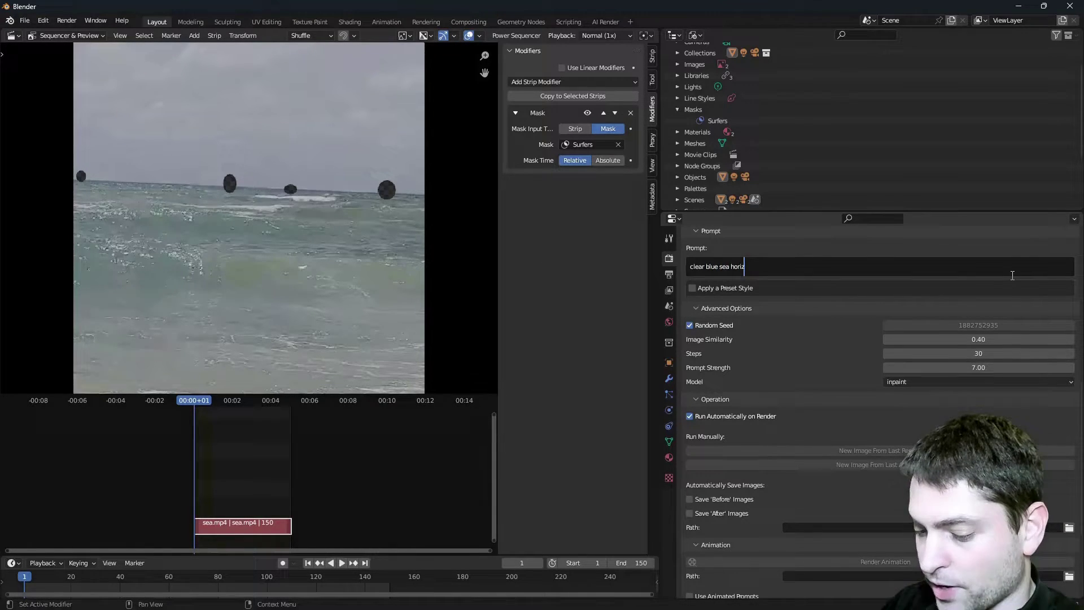
key(Return)
- Turn off random seed and set seed 10000, prompt strength 9.00 and 10 steps
click(690, 326)
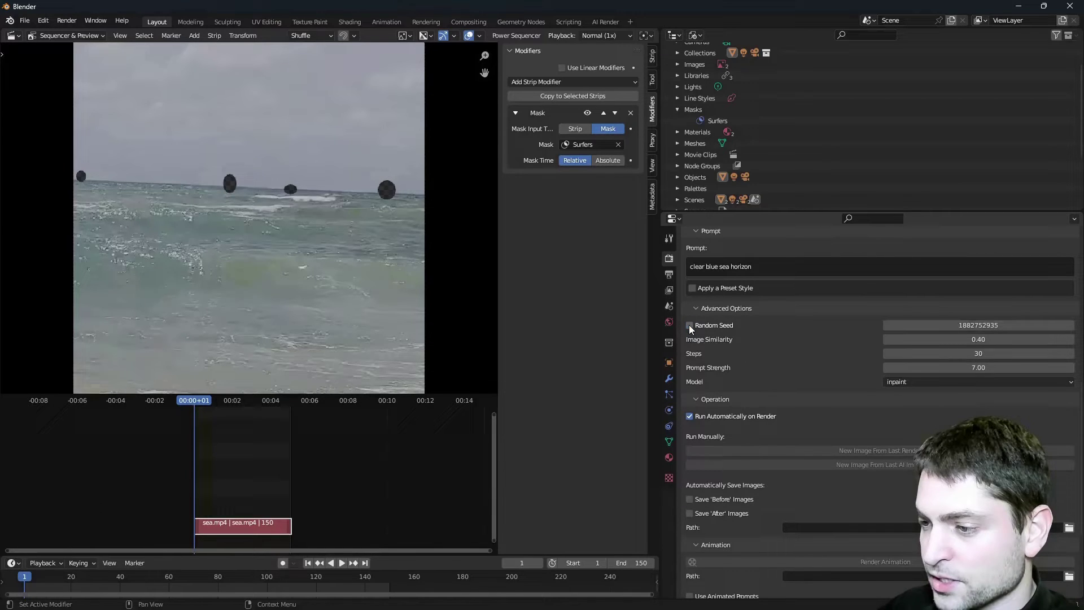
click(1007, 324)
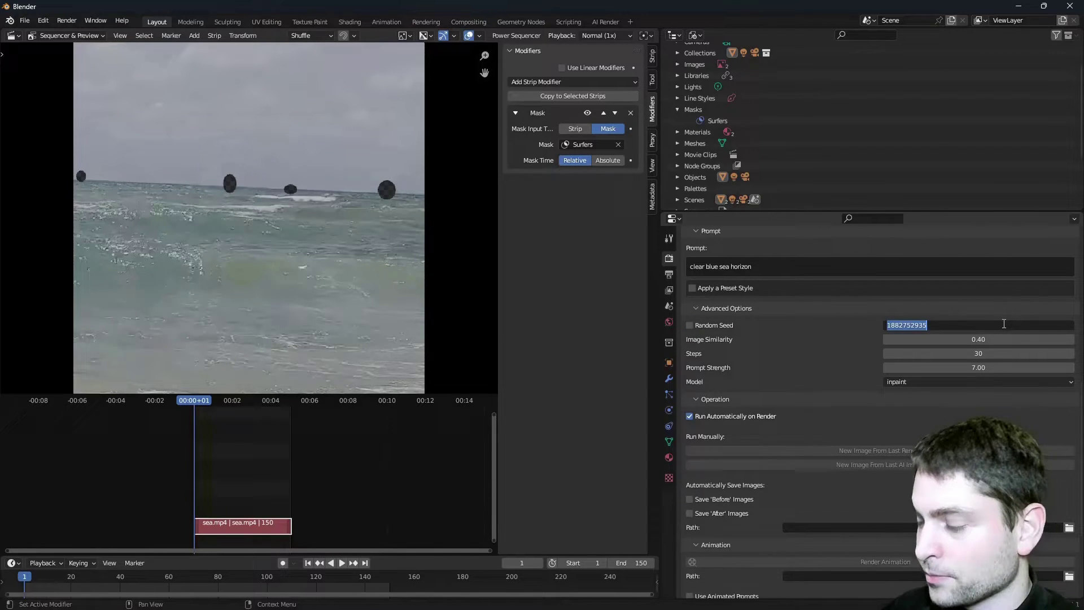
text(10000)
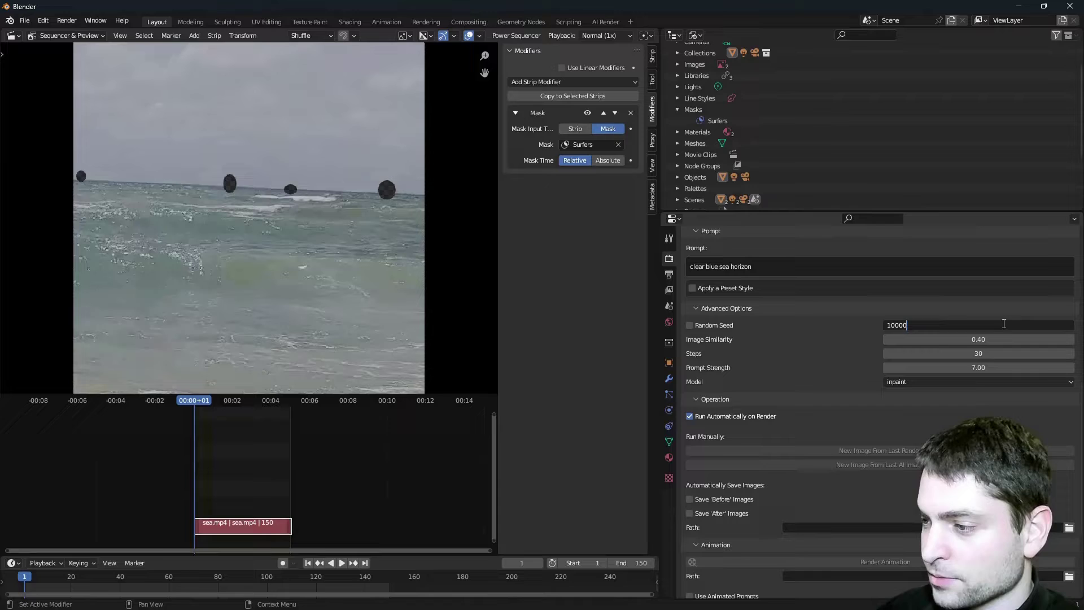
key(Return)
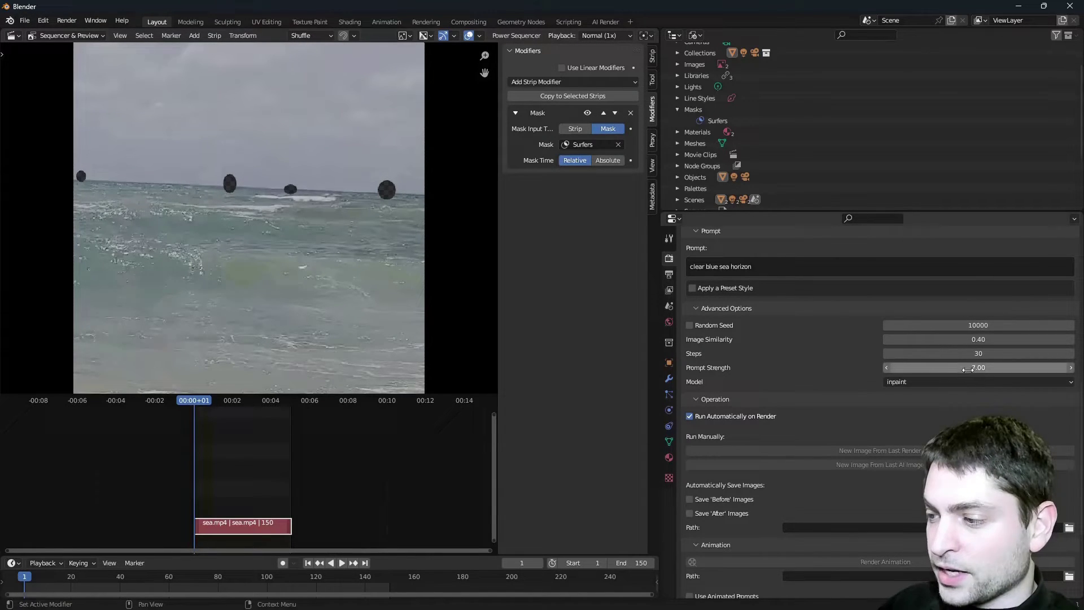
click(977, 368)
text(9)
key(Return)
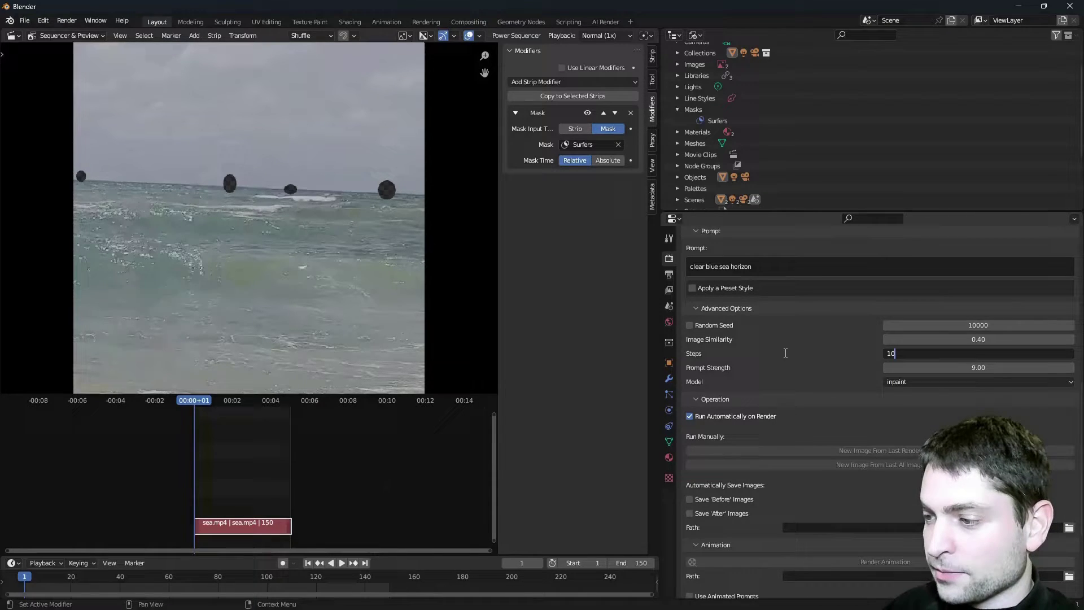
key(Return)
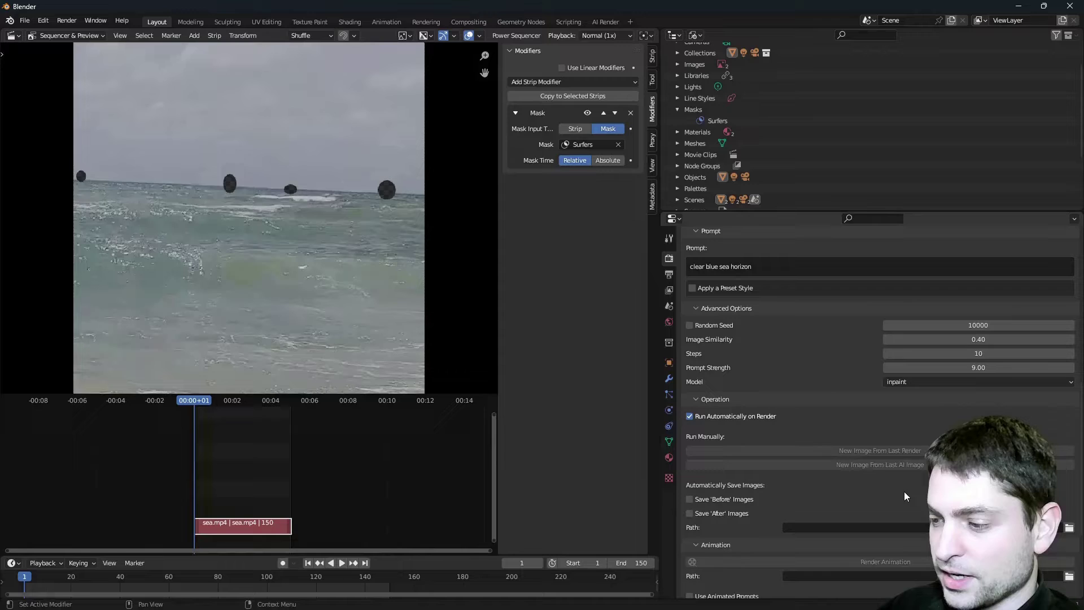
- Set the AI Render animation output path to the inpaint folder
scroll(881, 481, down, 5)
scroll(898, 395, down, 3)
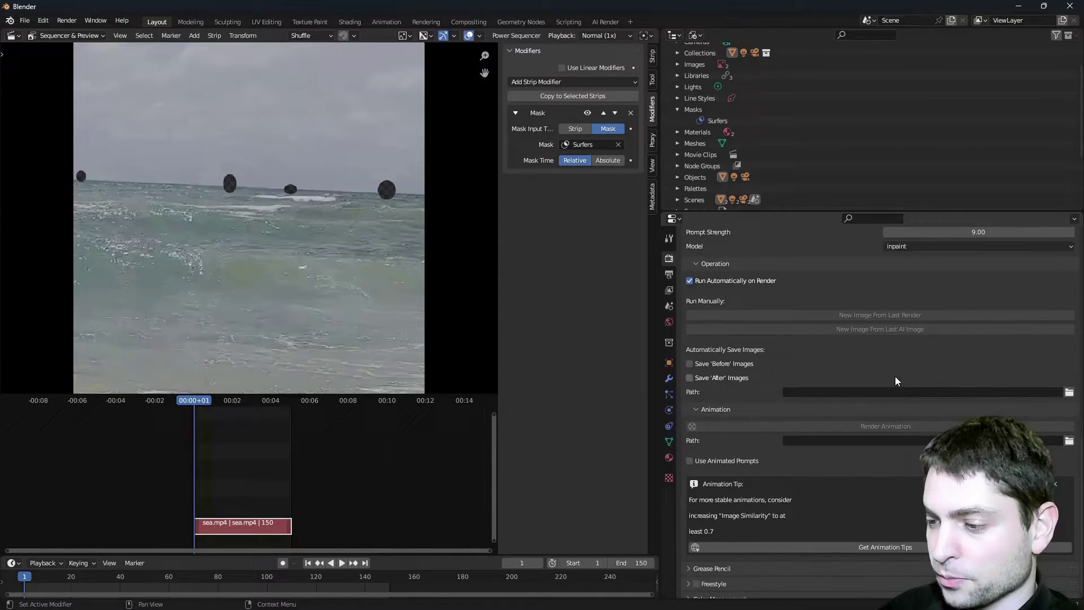
click(1069, 432)
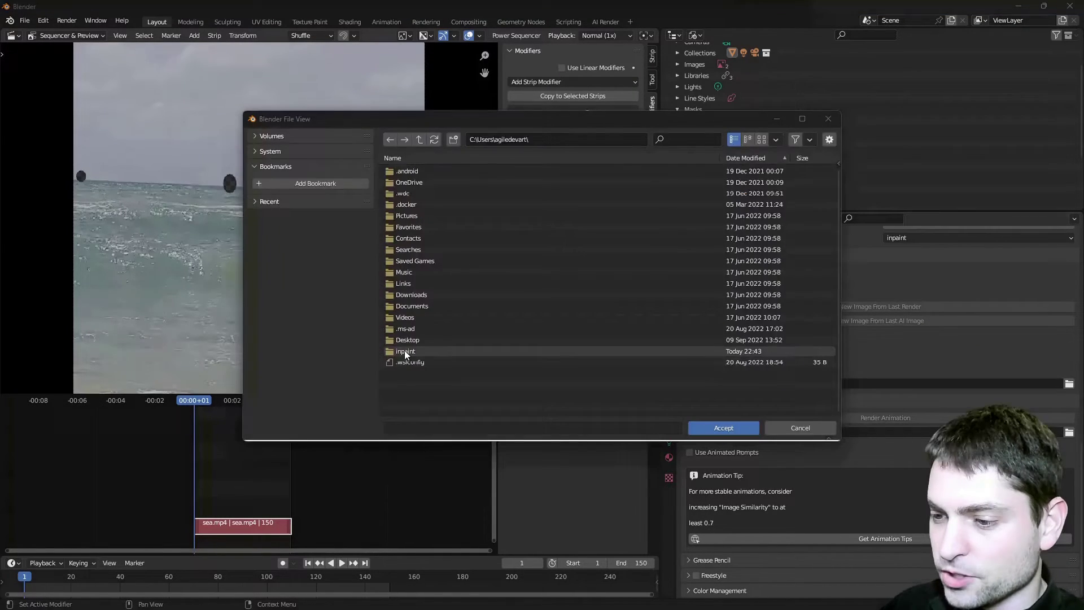
double_click(405, 351)
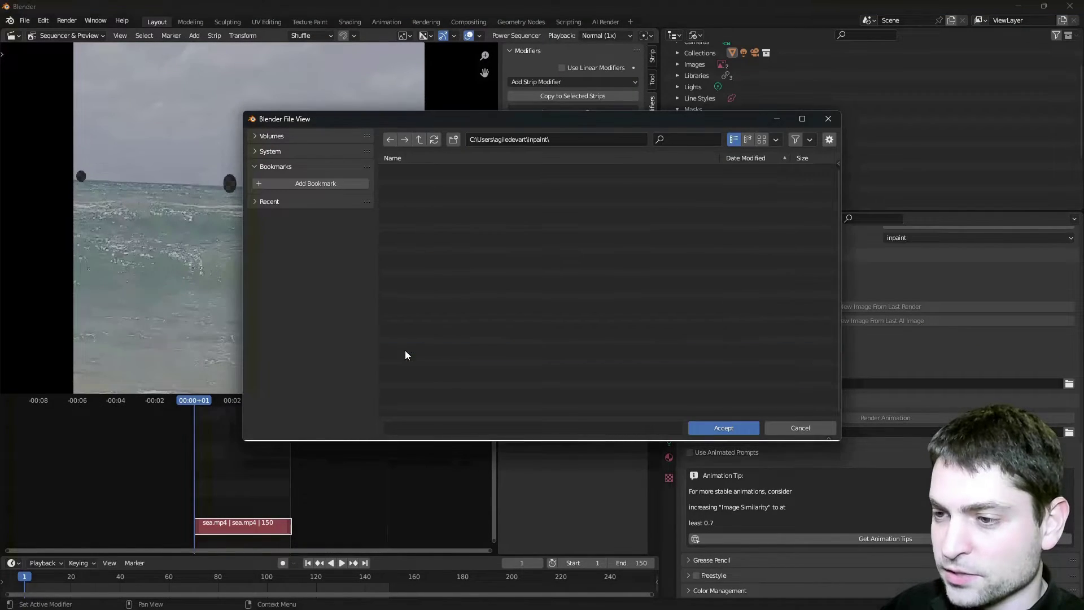
click(728, 427)
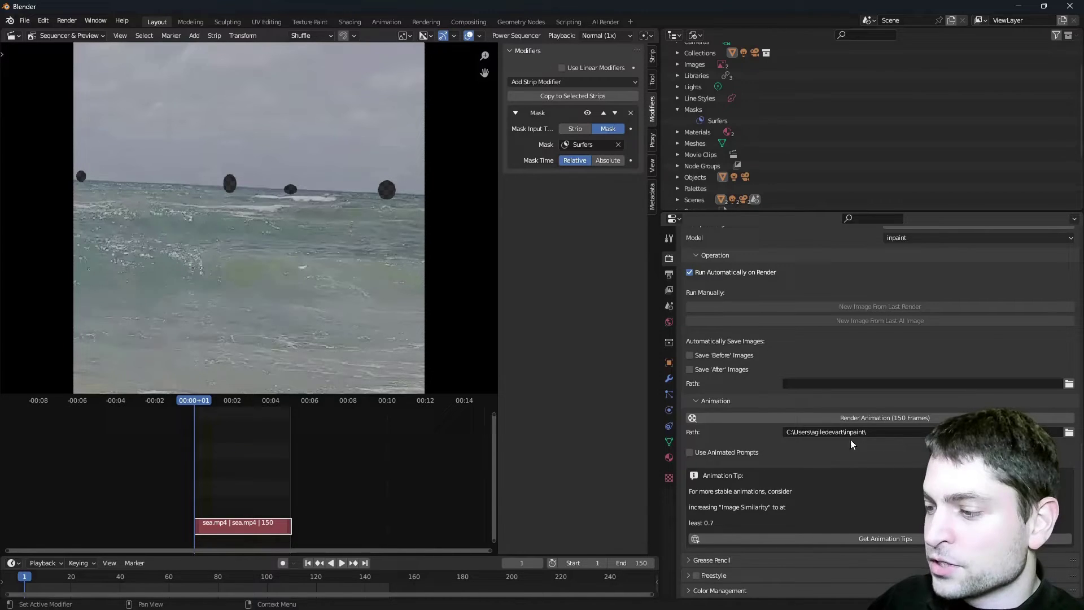
key(Up)
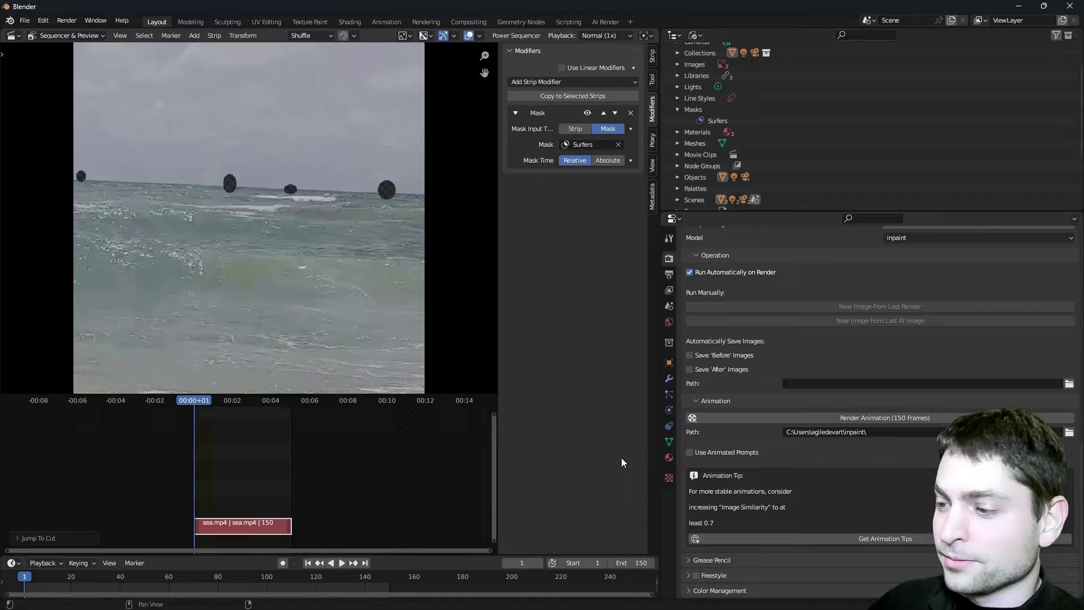
- Start the 150-frame AI Render animation and switch to the Colab notebook to watch progress
click(811, 418)
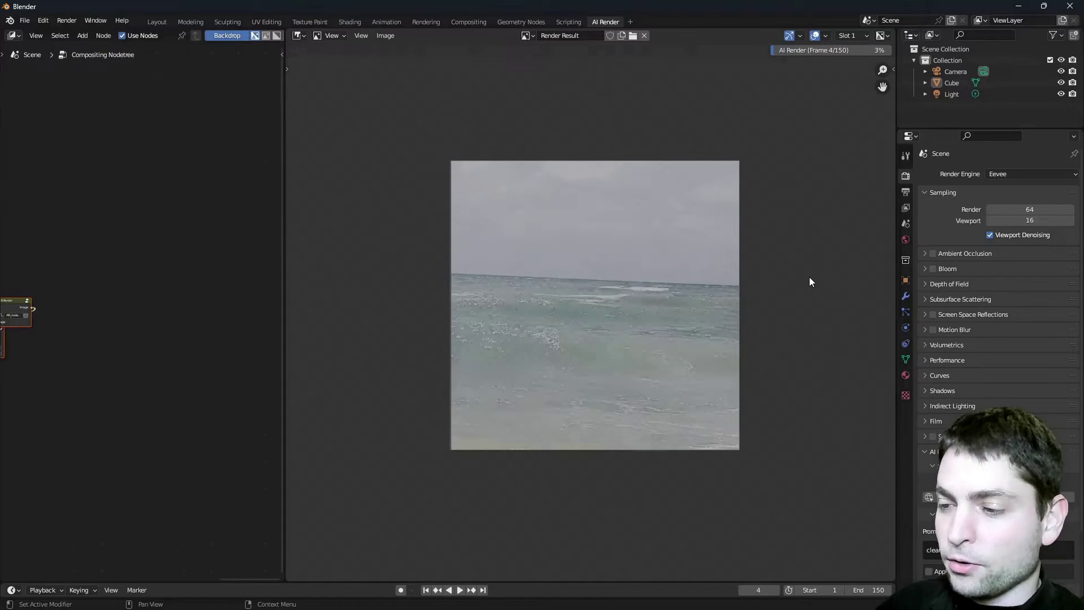
key(alt+Tab)
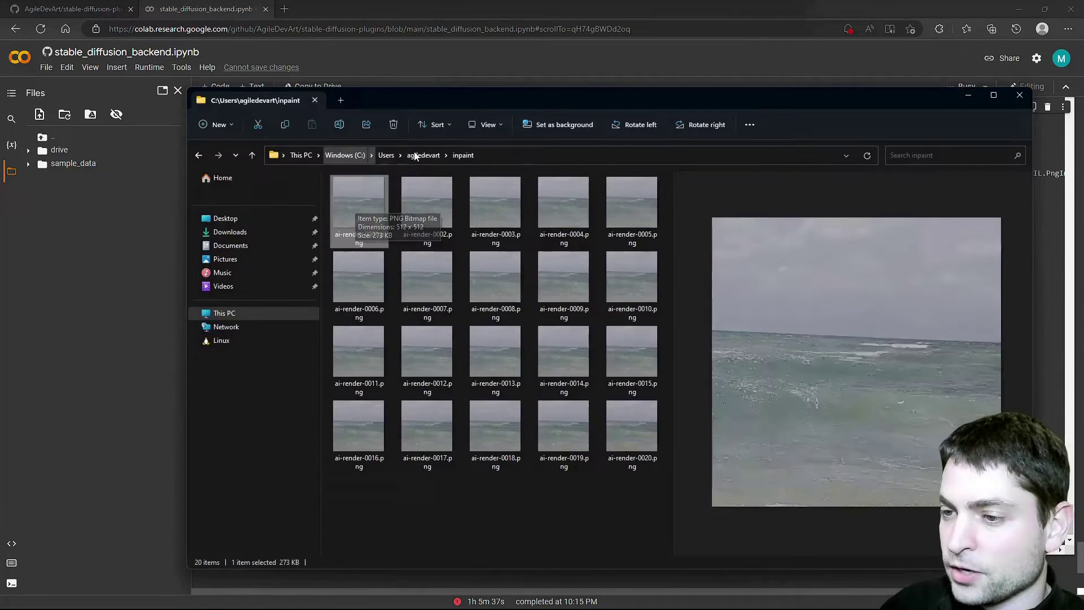
- Preview the inpainted ai-render PNG frames in the inpaint folder in File Explorer
key(alt+Tab)
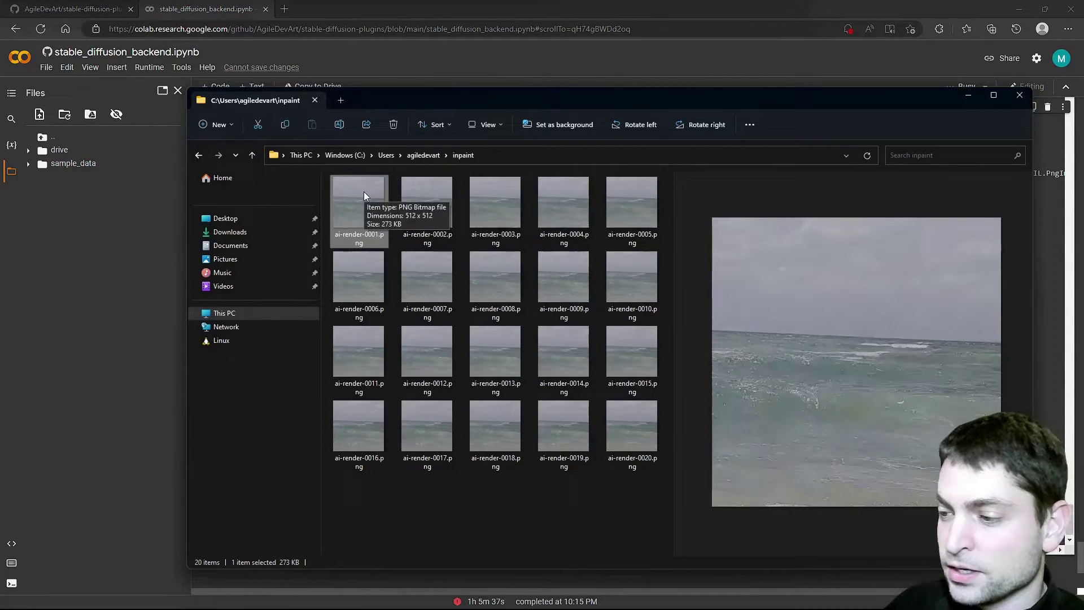
key(Right)
key(Right)
key(Right)
key(Right)
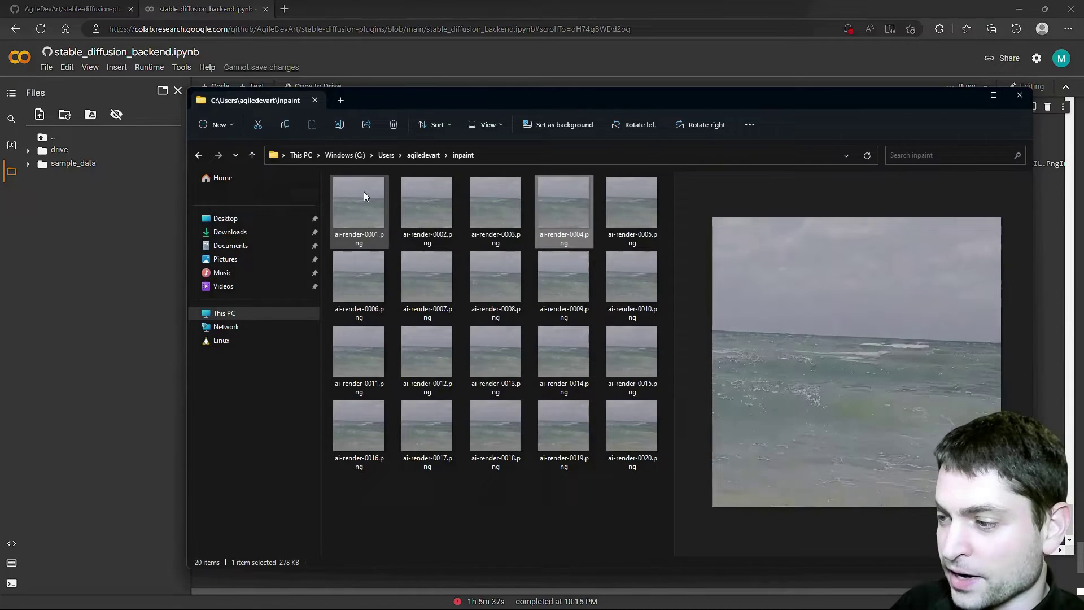
key(Right)
key(Right)
key(Right)
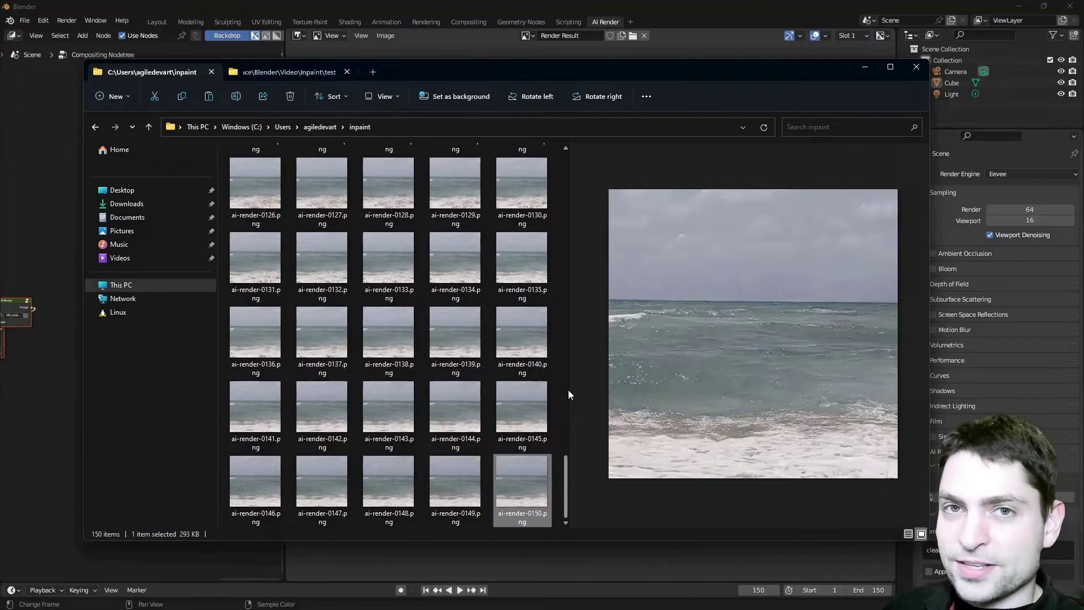
- Back in Blender's Layout workspace, put the sequencer playhead on frame 1
click(39, 163)
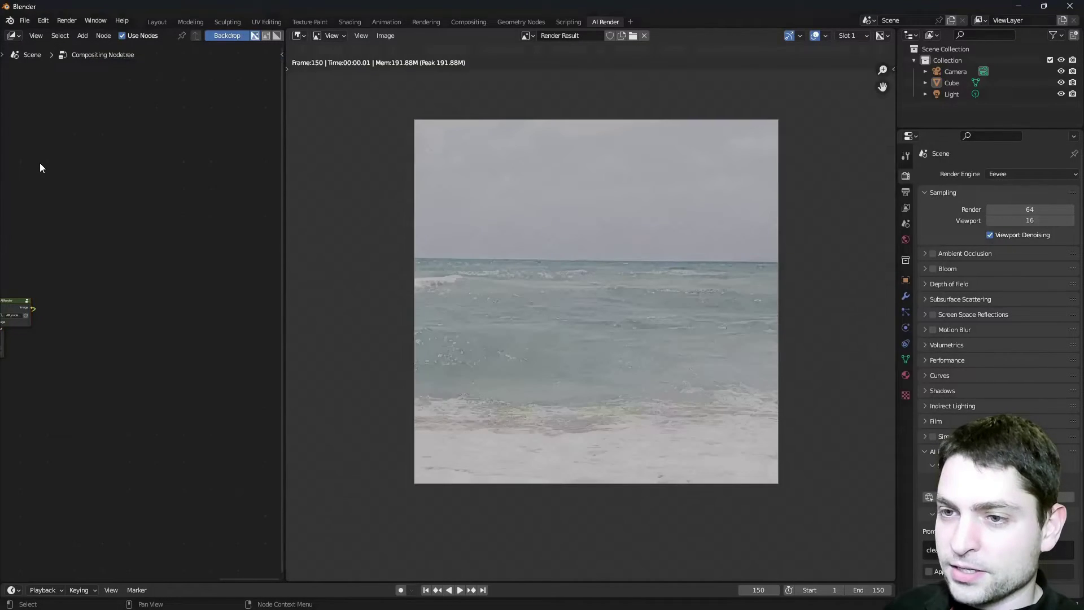
click(156, 22)
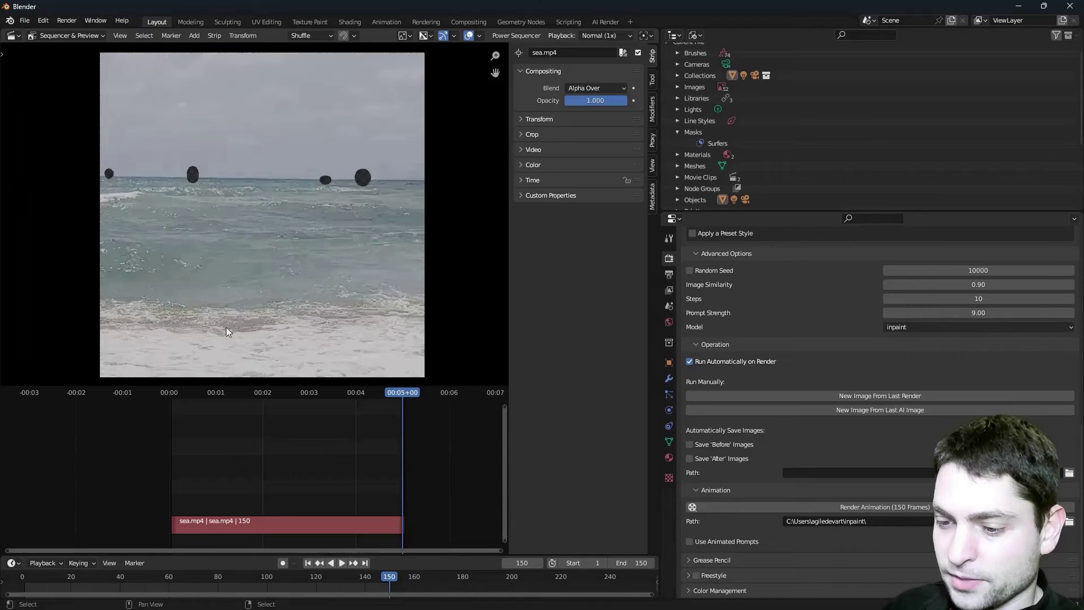
click(308, 563)
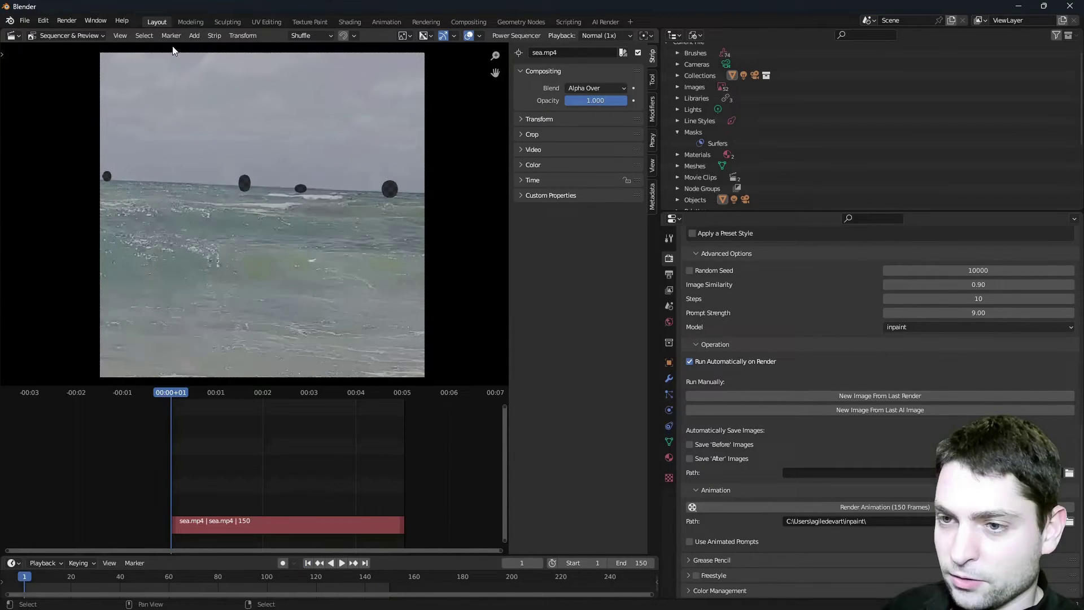
- Add ai-render-0001 through ai-render-0150.png as an image strip and play it back
click(194, 35)
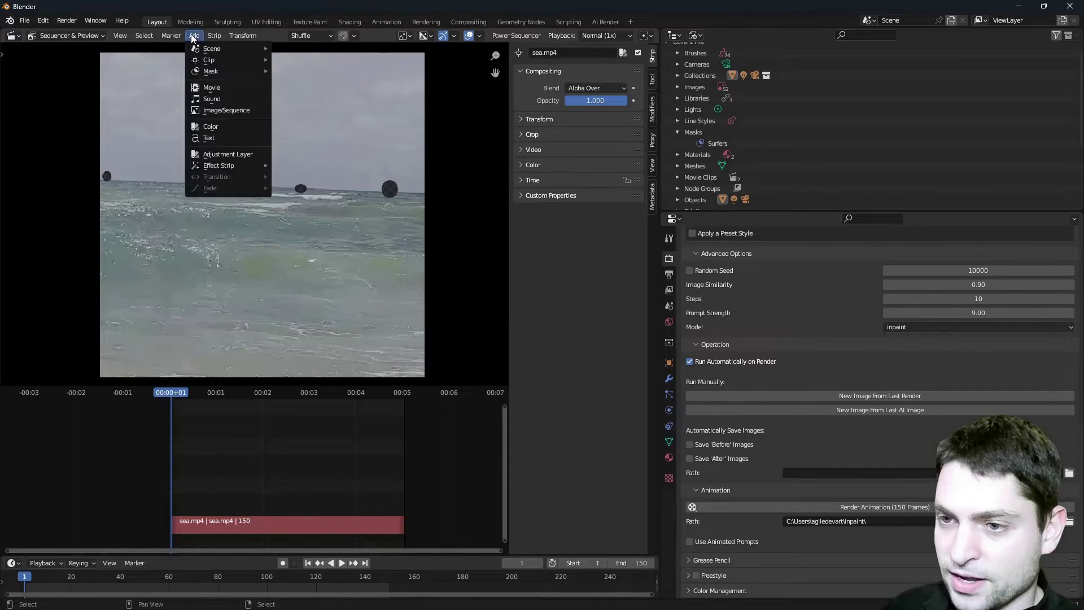
click(253, 110)
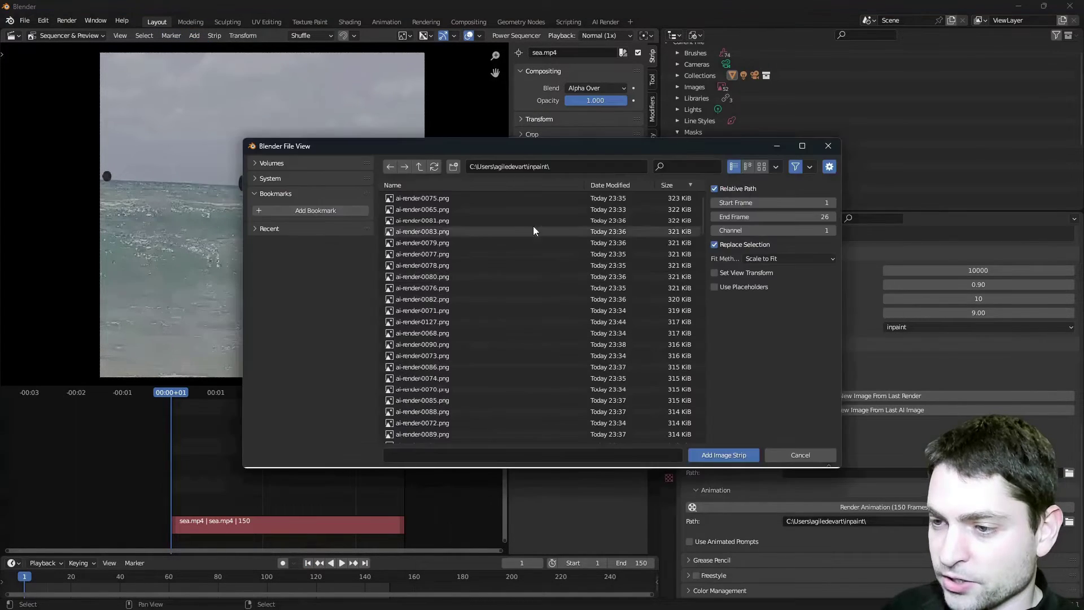
click(575, 186)
click(432, 199)
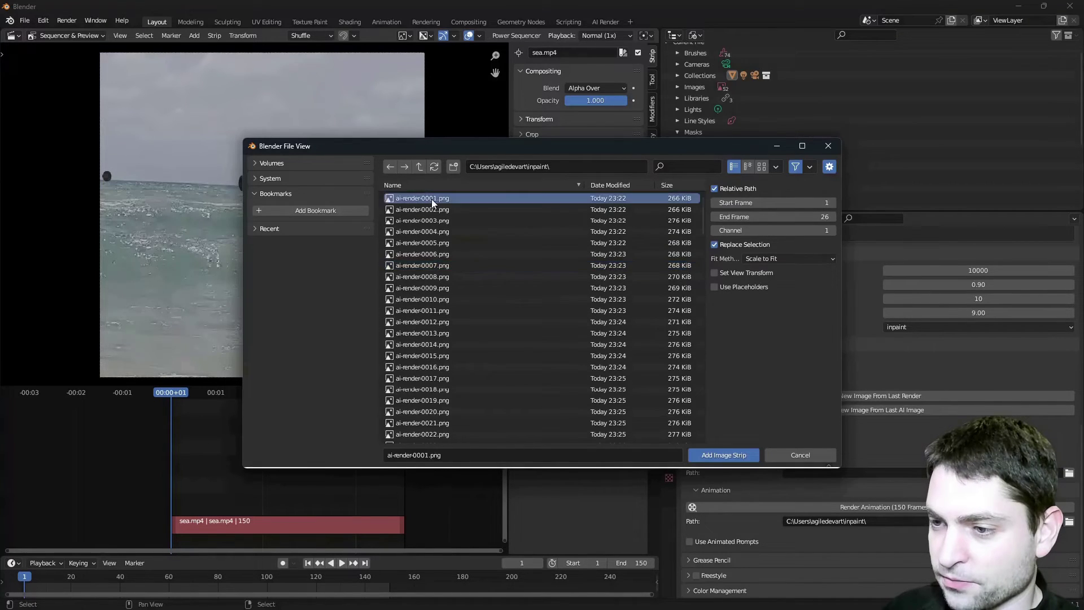
scroll(700, 230, down, 5)
drag(701, 229, 704, 432)
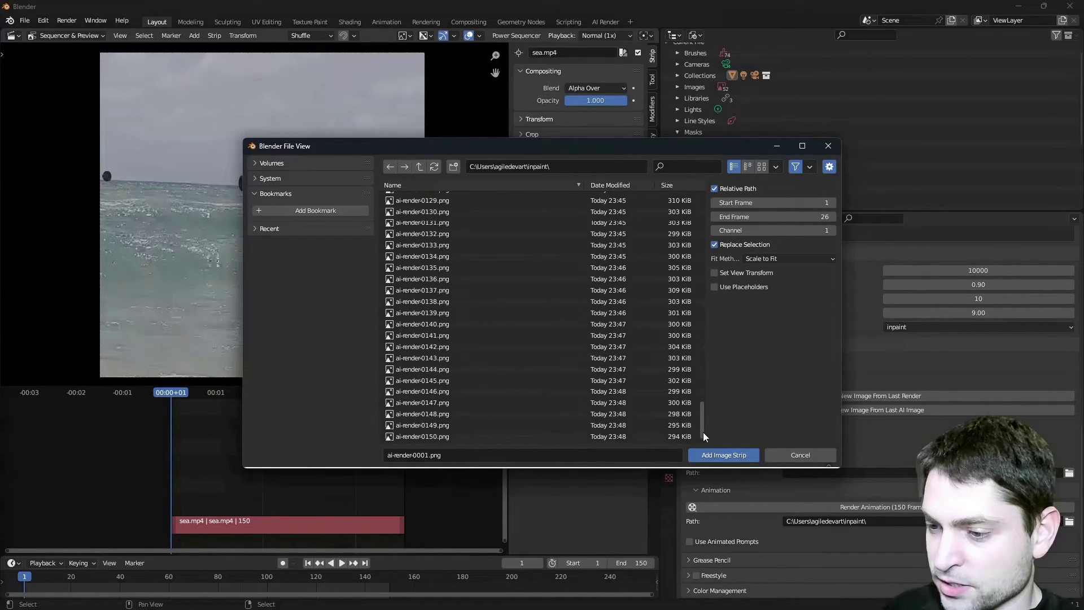
shift+click(436, 435)
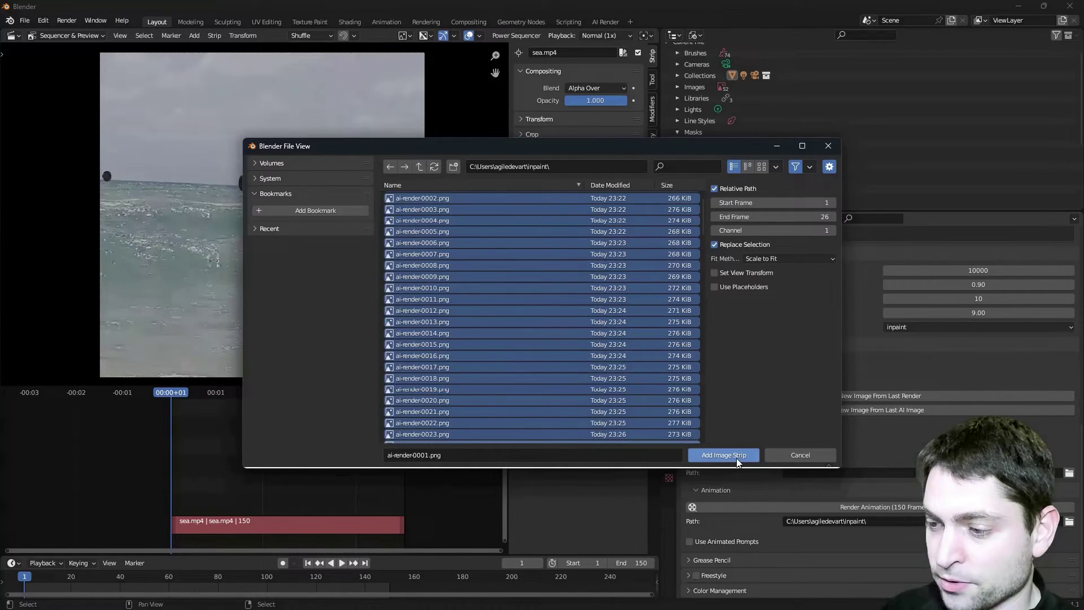
click(734, 456)
key(space)
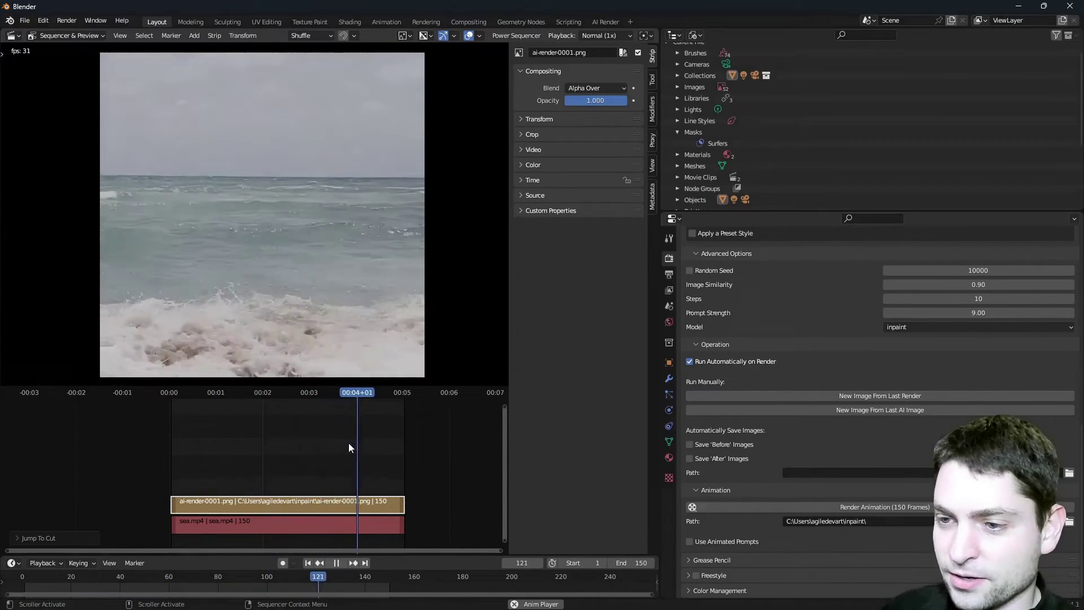
- Jump back to an earlier frame, show the Modifiers tab, and toggle the inpainted strip with H
click(213, 392)
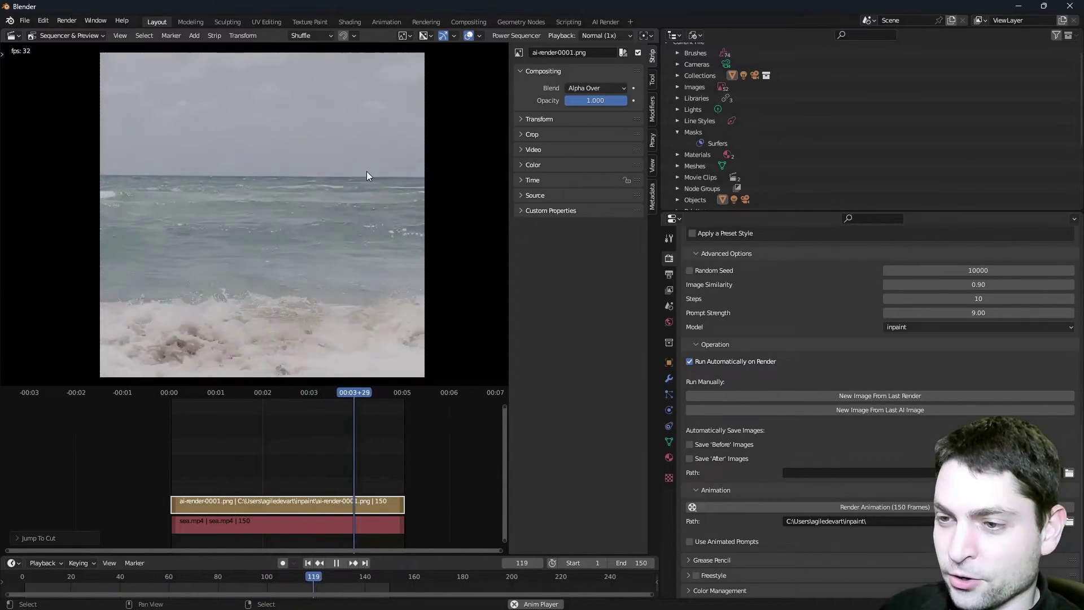
click(652, 108)
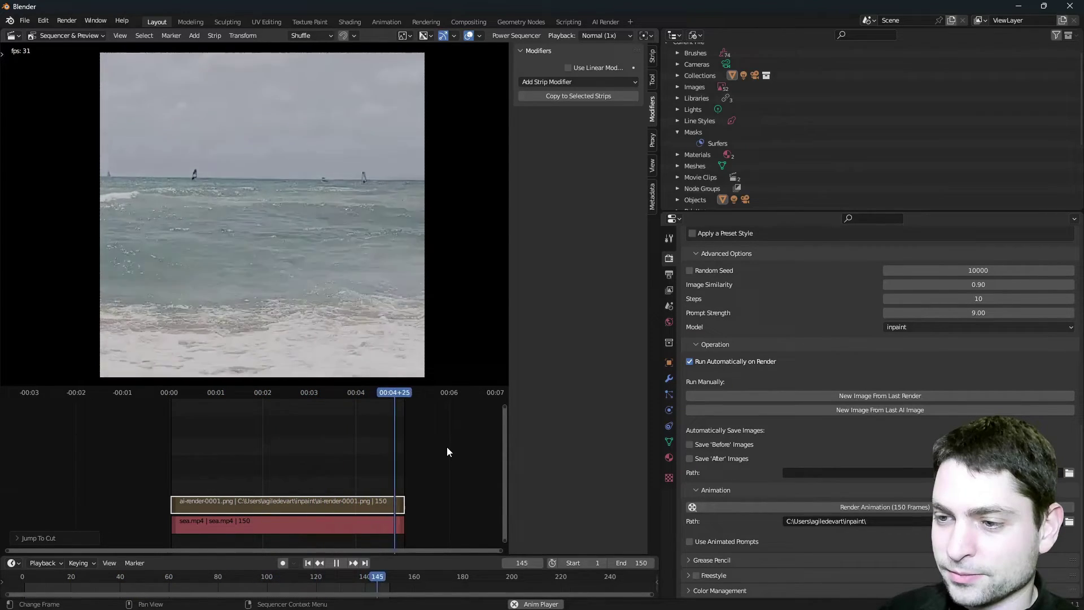
key(h)
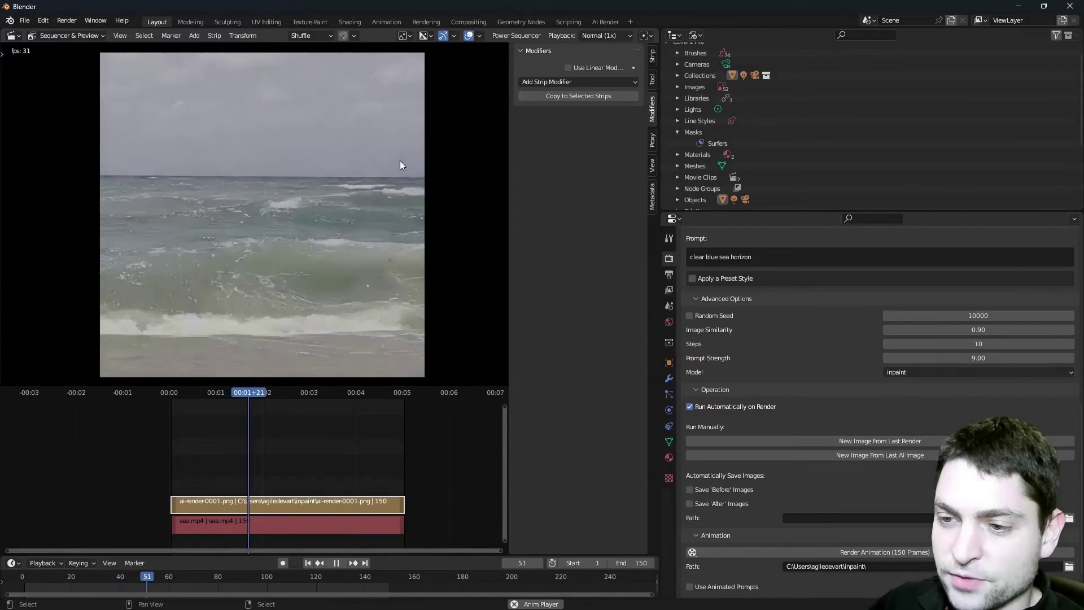
- Return to the first frame, toggle the inpainted strip with H, and play from the start
key(Down)
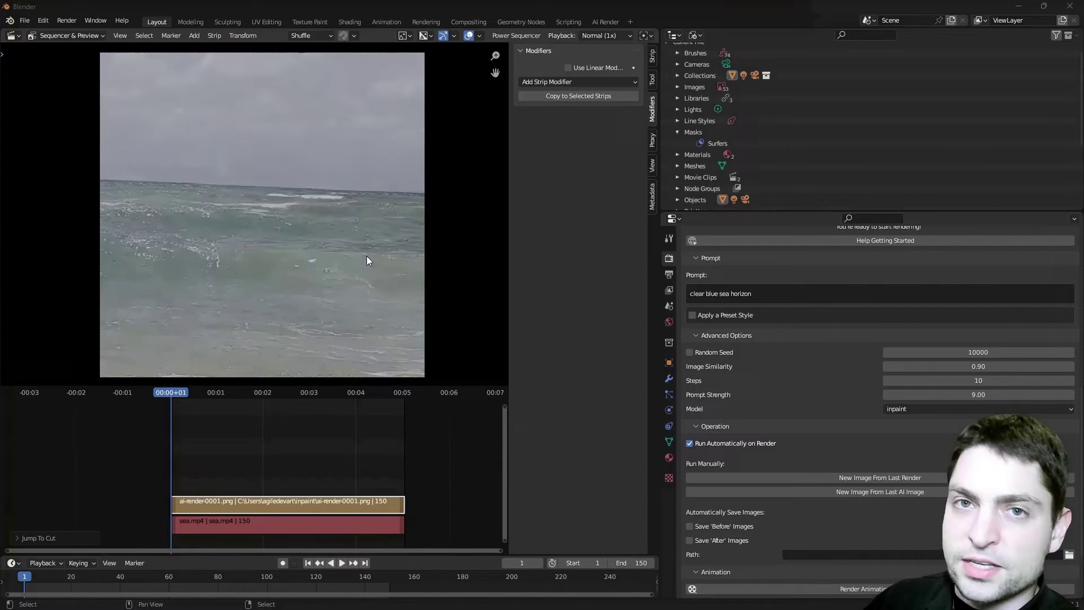
key(h)
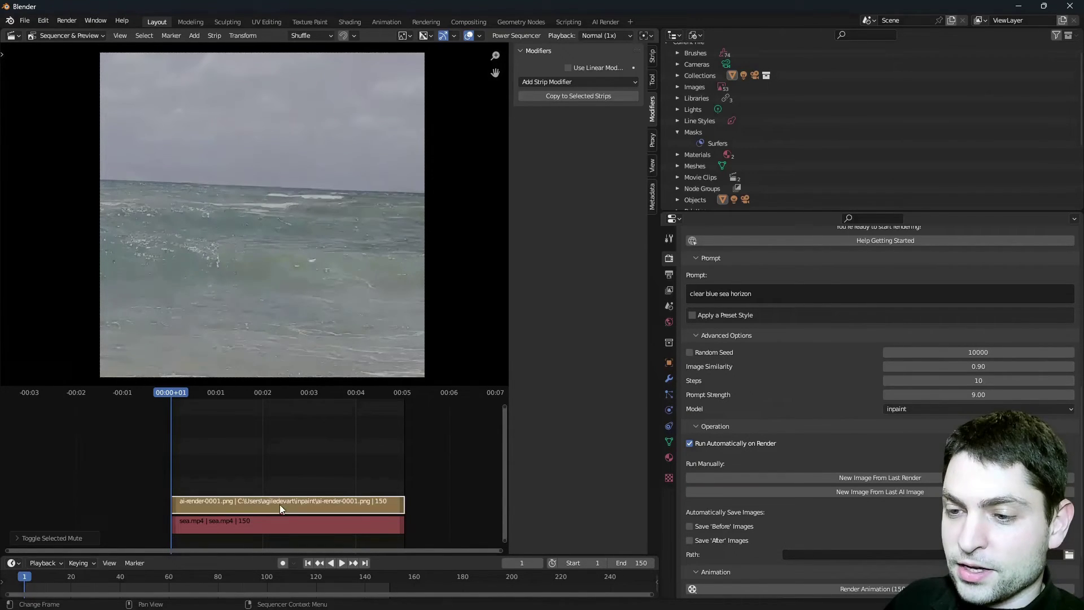
key(space)
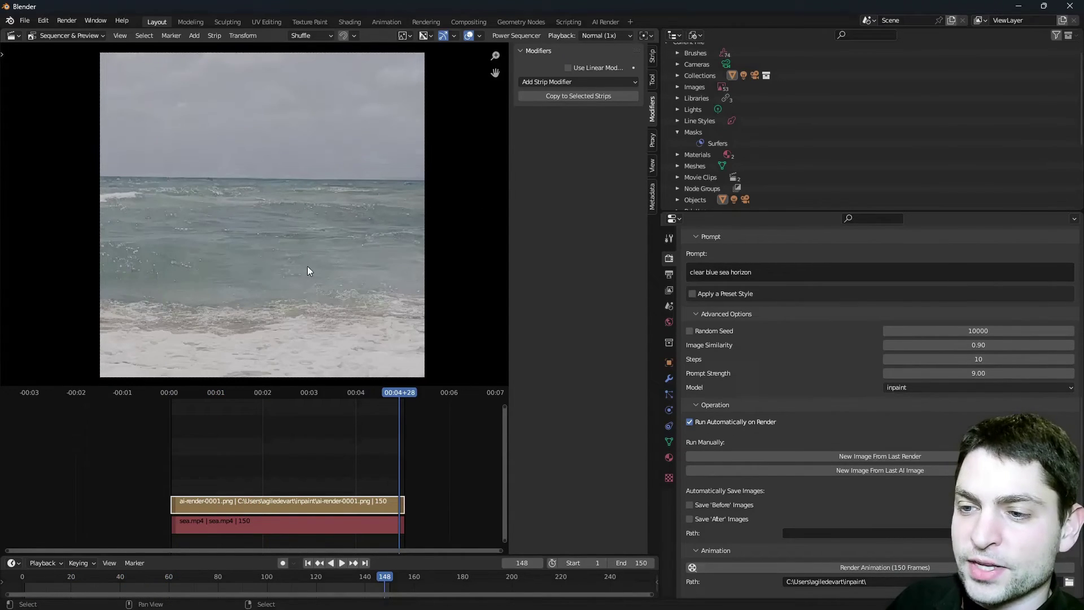
- Set the render output to FFmpeg Video with an MPEG-4 container
click(309, 566)
click(669, 275)
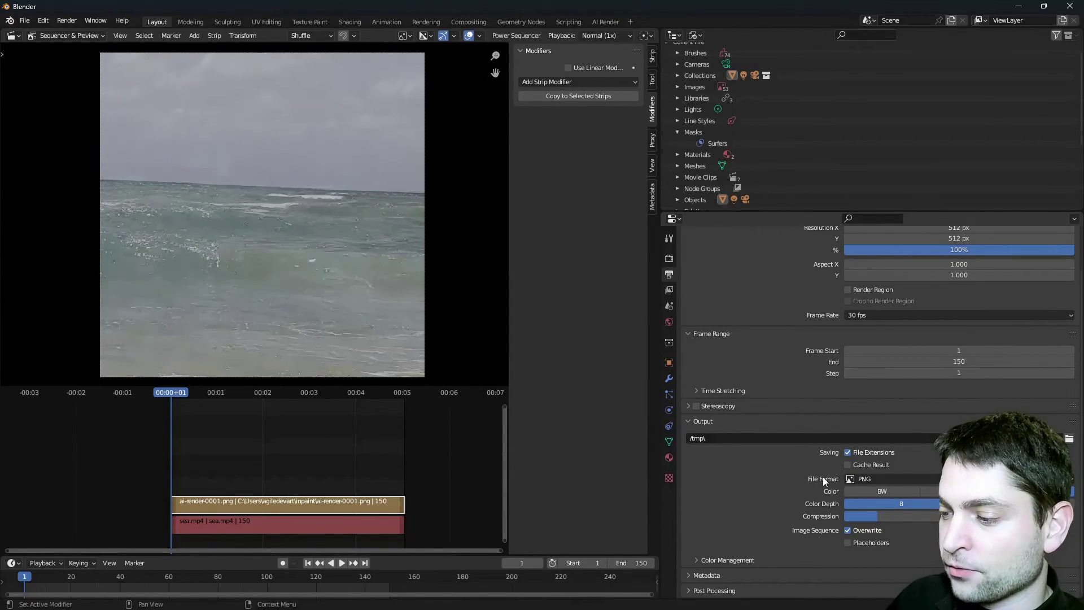
click(904, 478)
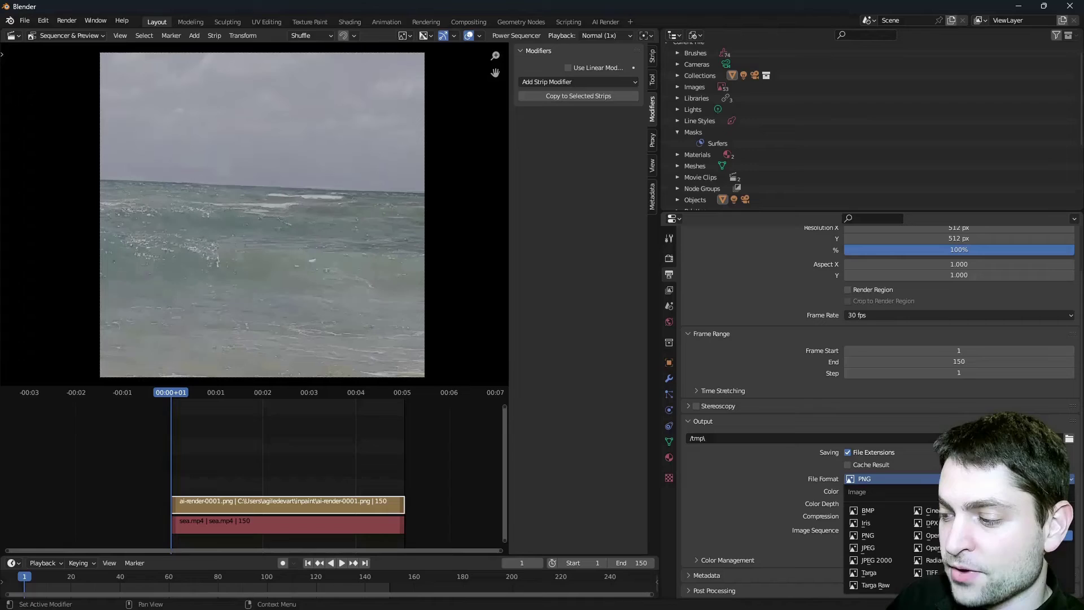
click(960, 535)
scroll(904, 509, down, 2)
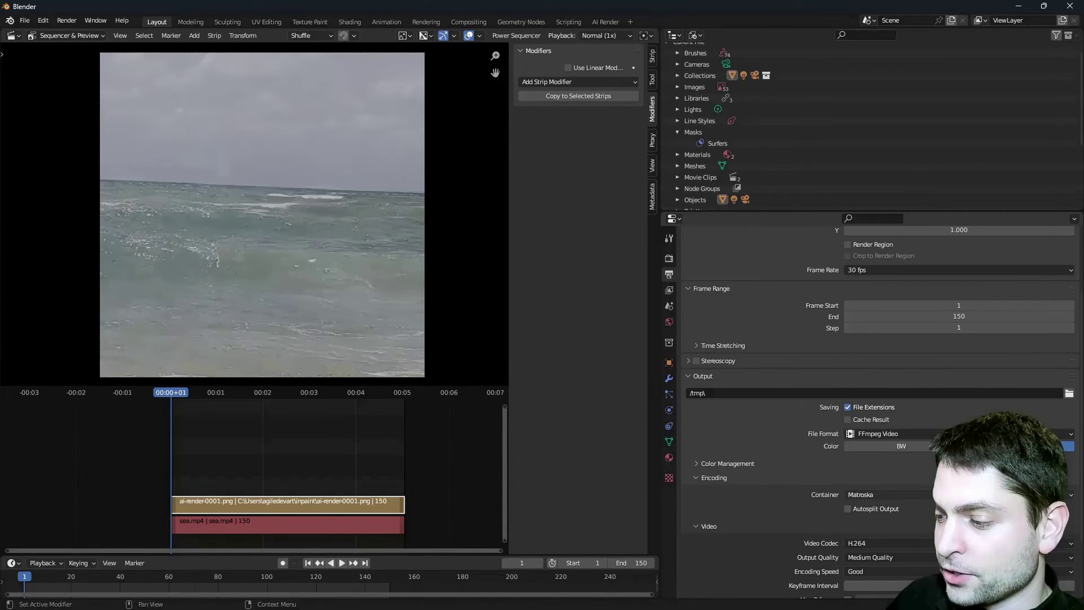
click(879, 495)
click(915, 458)
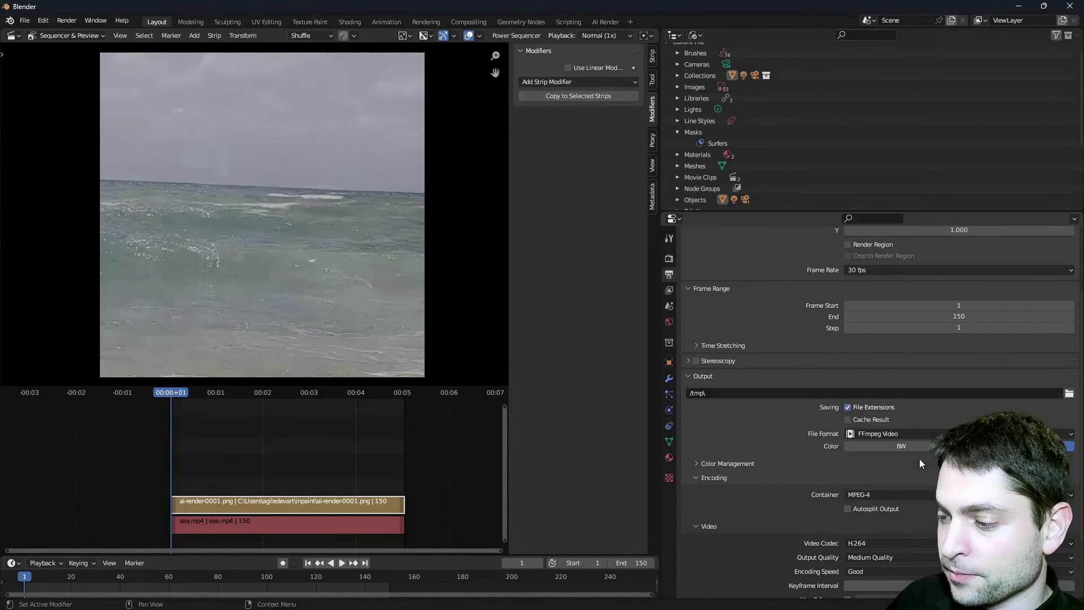
scroll(919, 458, down, 1)
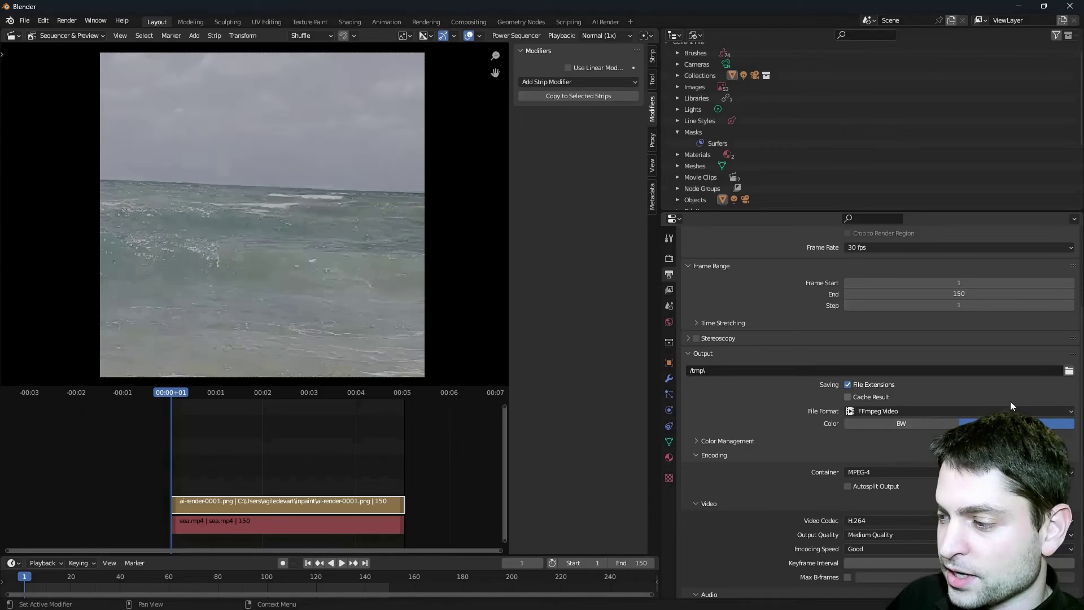
- Set the output path to the inpaint folder and render the animation
click(1070, 371)
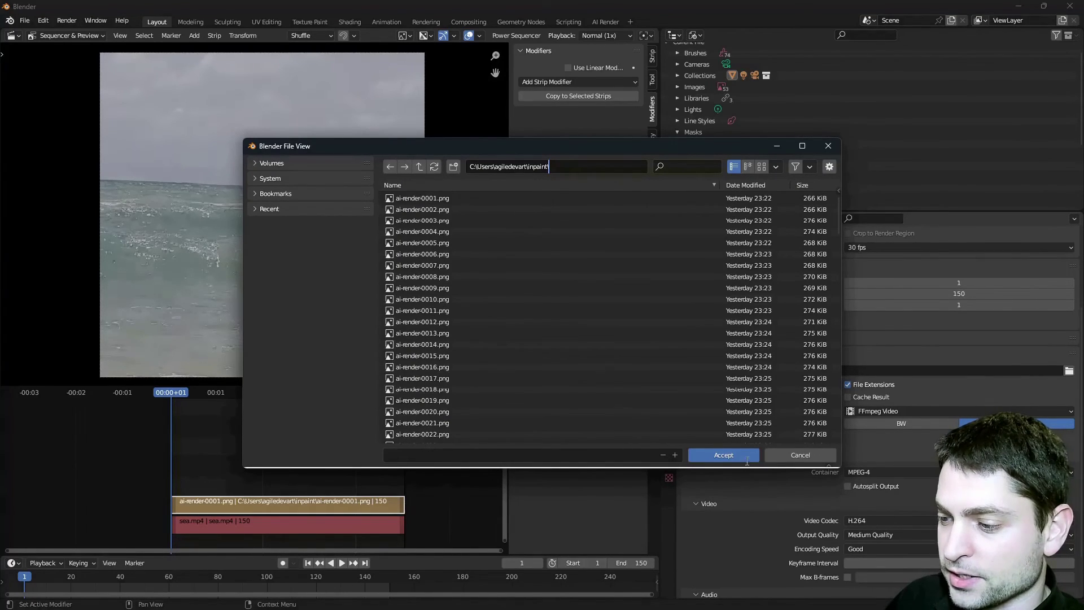
key(Return)
click(67, 21)
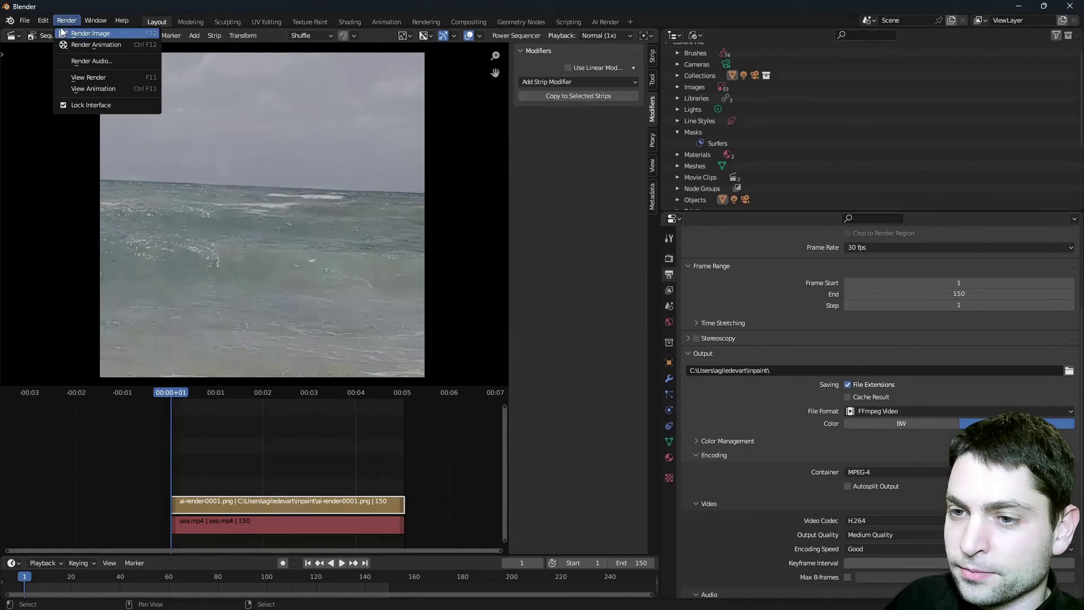
click(143, 45)
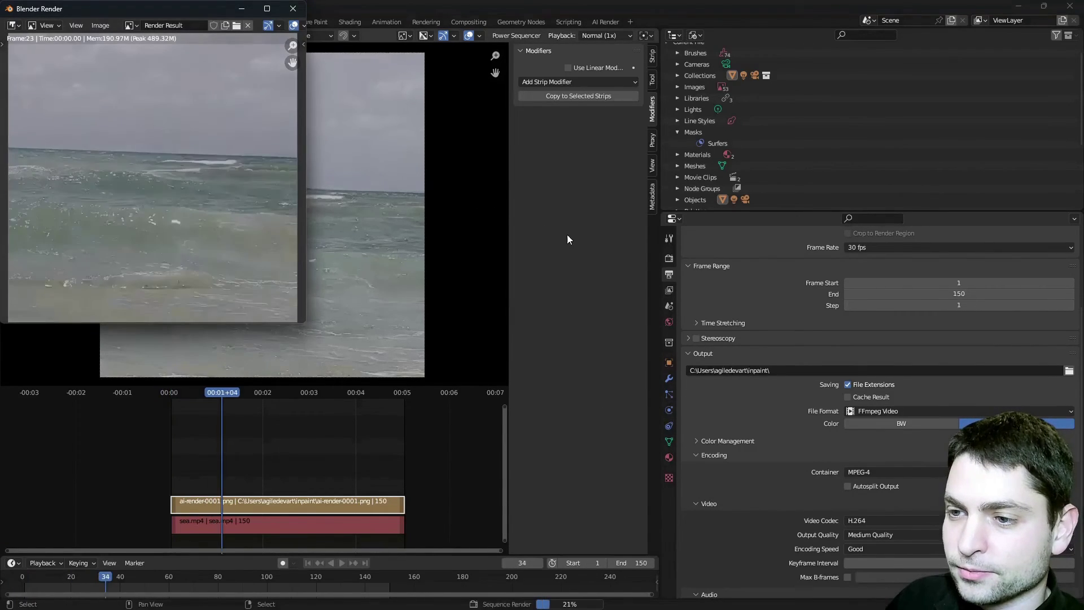
click(606, 22)
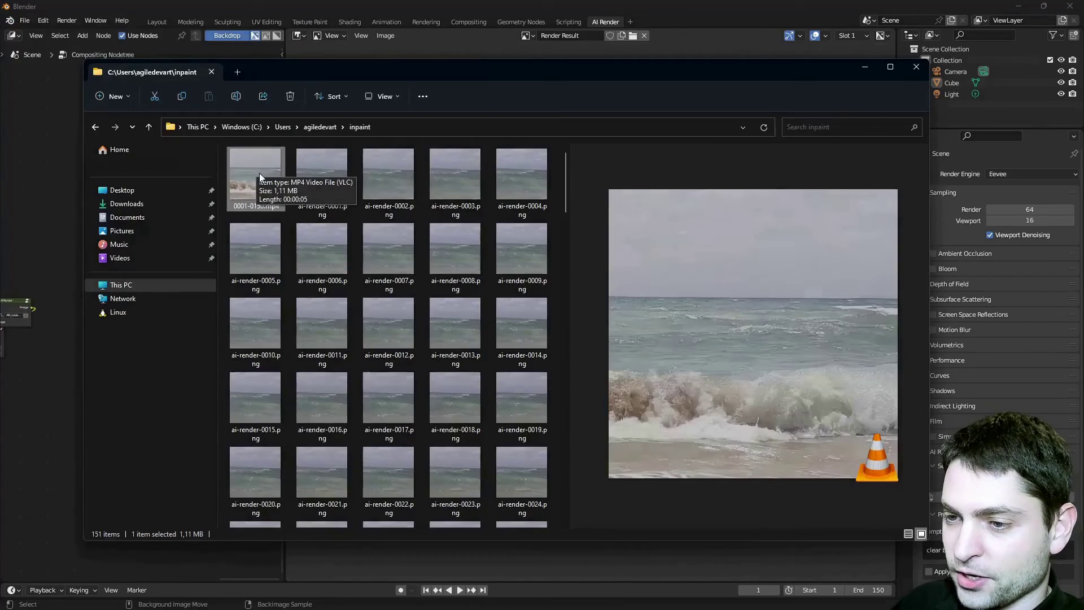
- Open the rendered 0001-0150.mp4 in VLC to watch the surfer-free sea clip
double_click(227, 179)
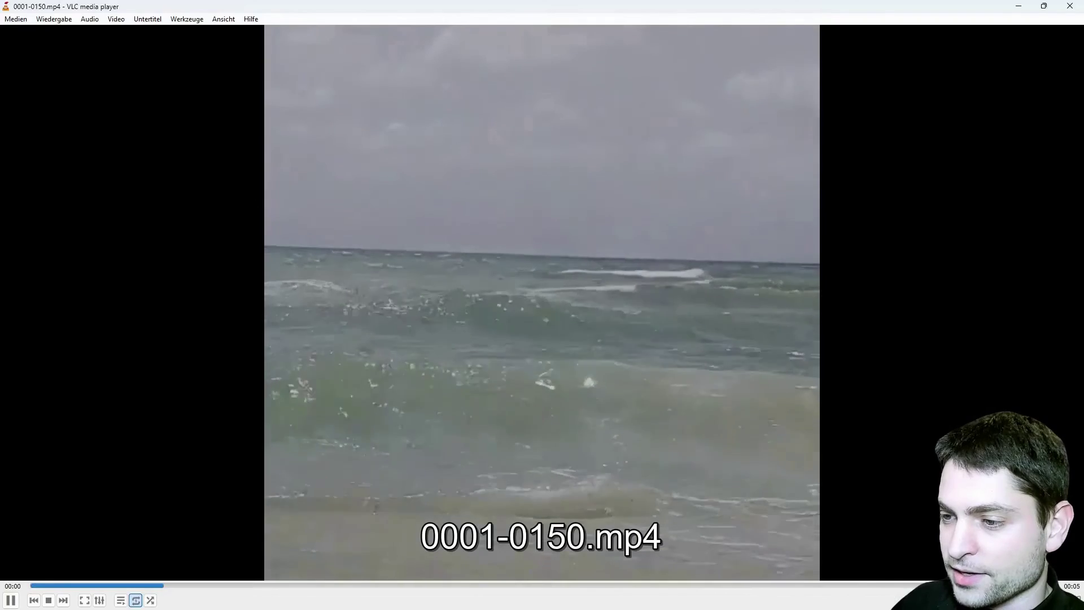